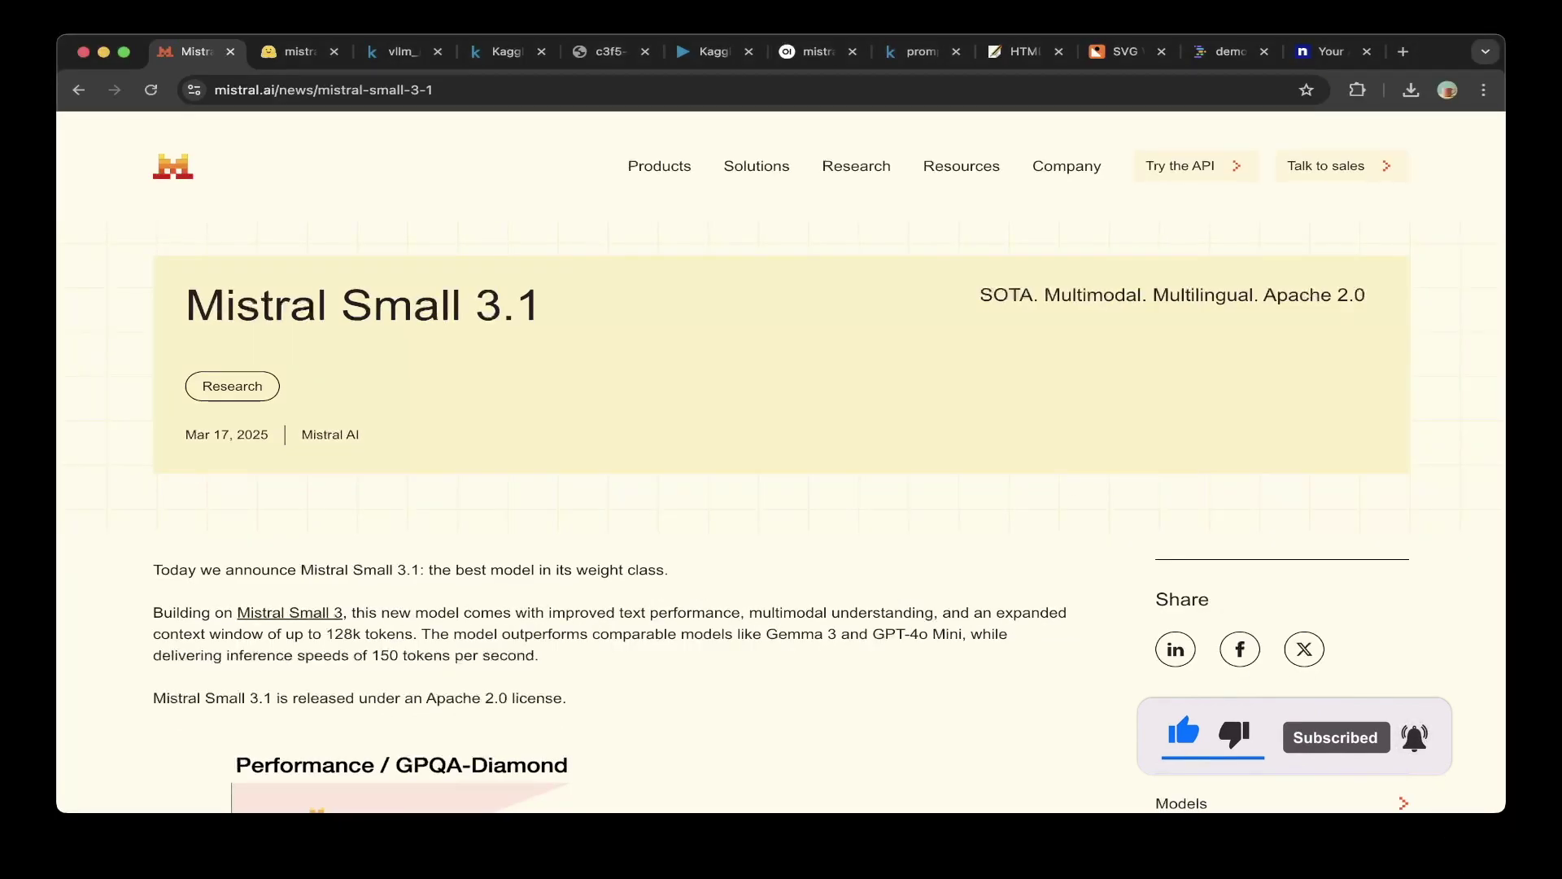
Read the Mistral Small 3.1 announcement's introduction and its GPQA-Diamond performance versus latency chart
{"action": "scroll", "coordinate": [781, 488], "scroll_direction": "down", "scroll_amount": 3}
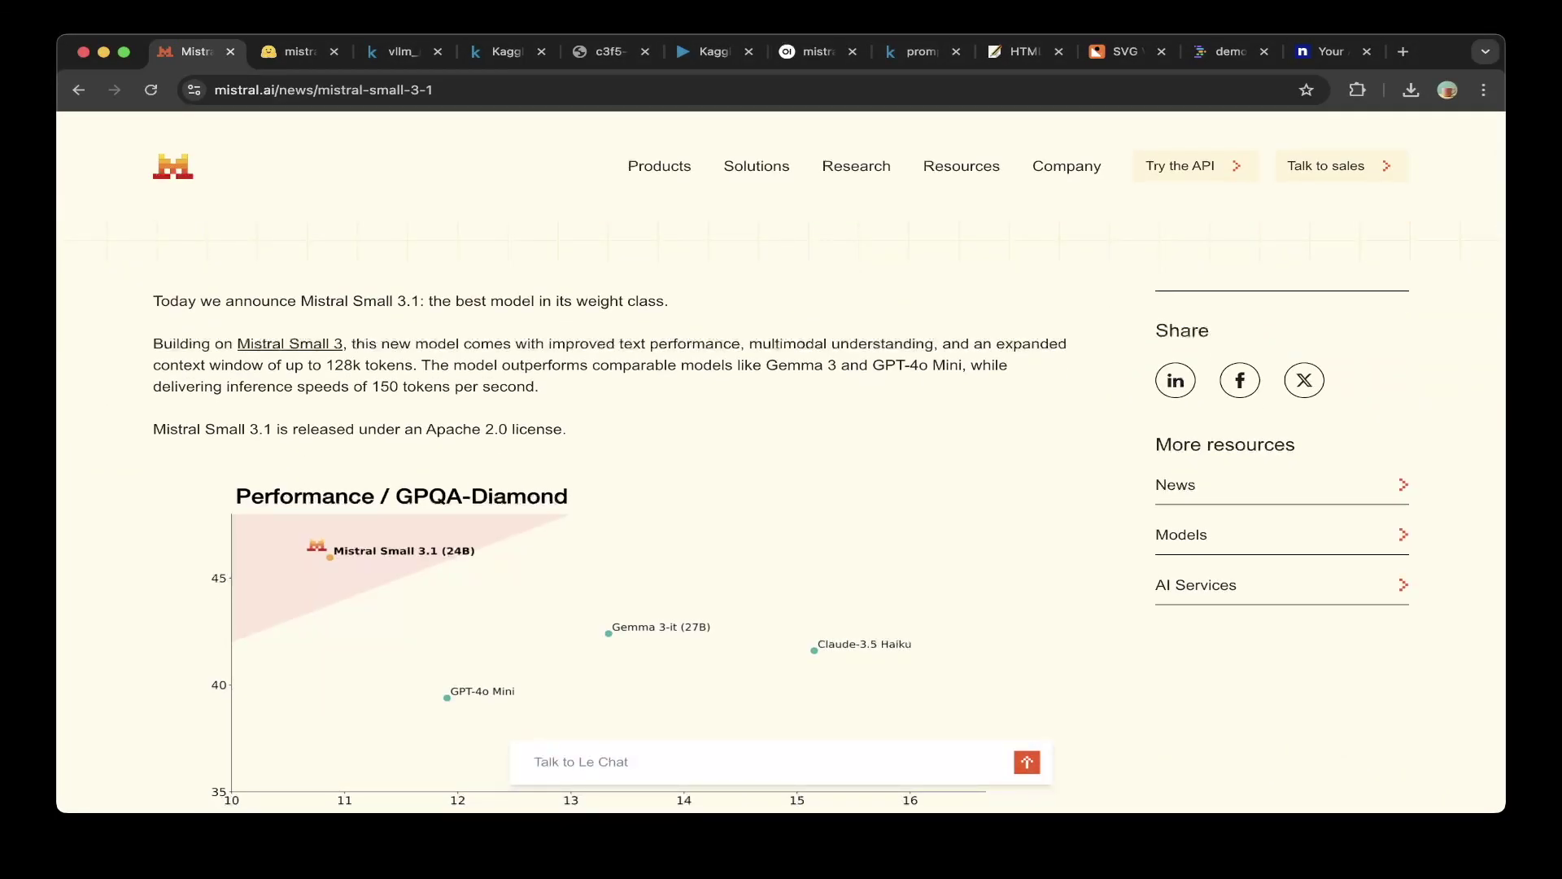
{"action": "scroll", "coordinate": [569, 488], "scroll_direction": "down", "scroll_amount": 5}
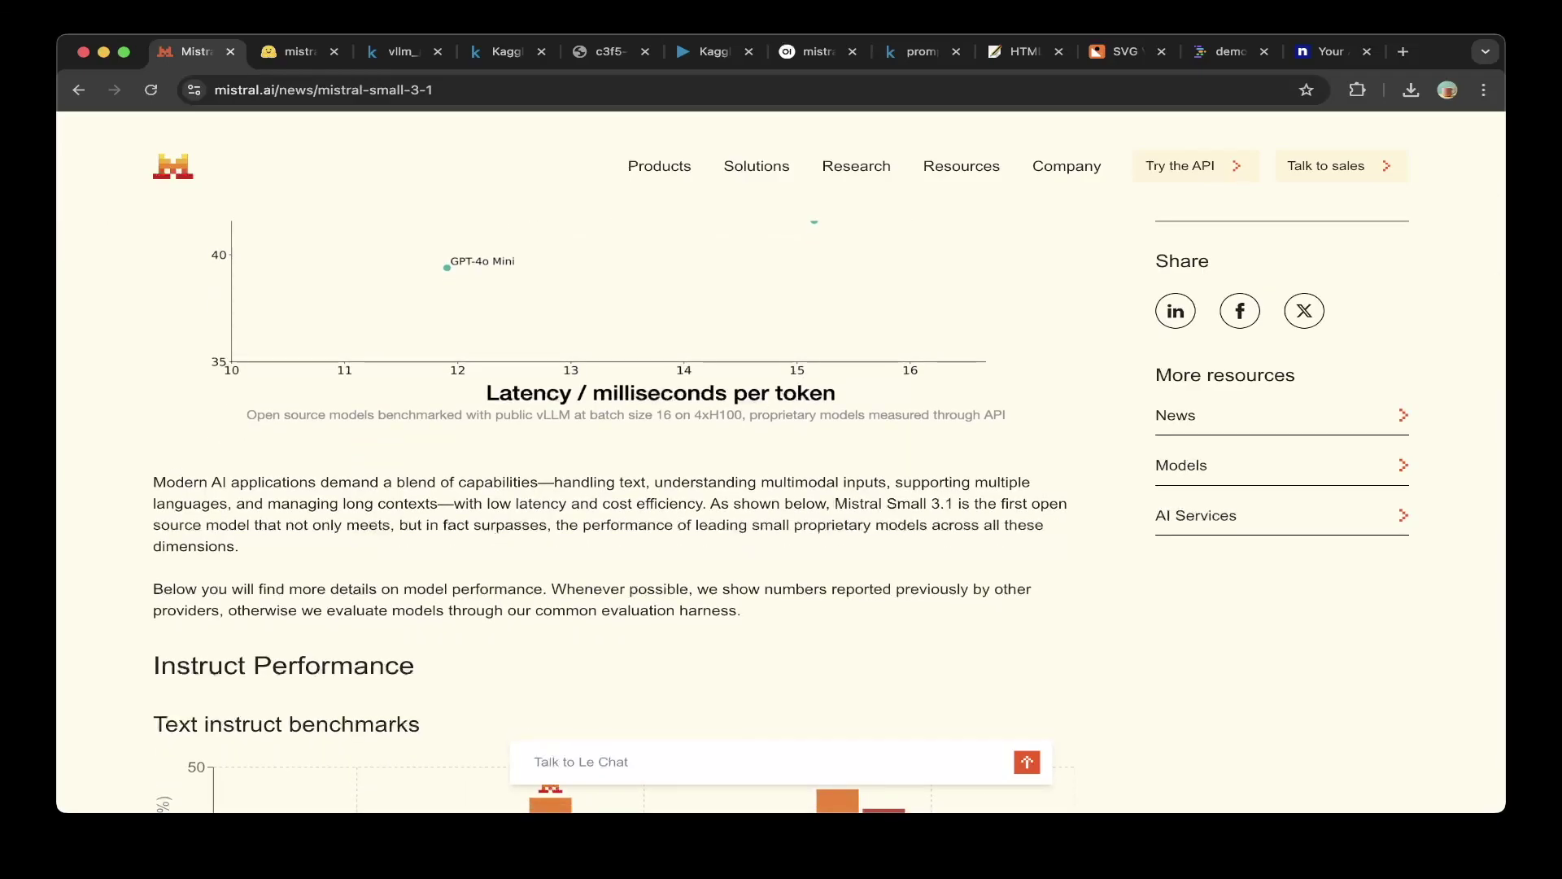
{"action": "scroll", "coordinate": [781, 488], "scroll_direction": "up", "scroll_amount": 10}
{"action": "scroll", "coordinate": [780, 488], "scroll_direction": "down", "scroll_amount": 8}
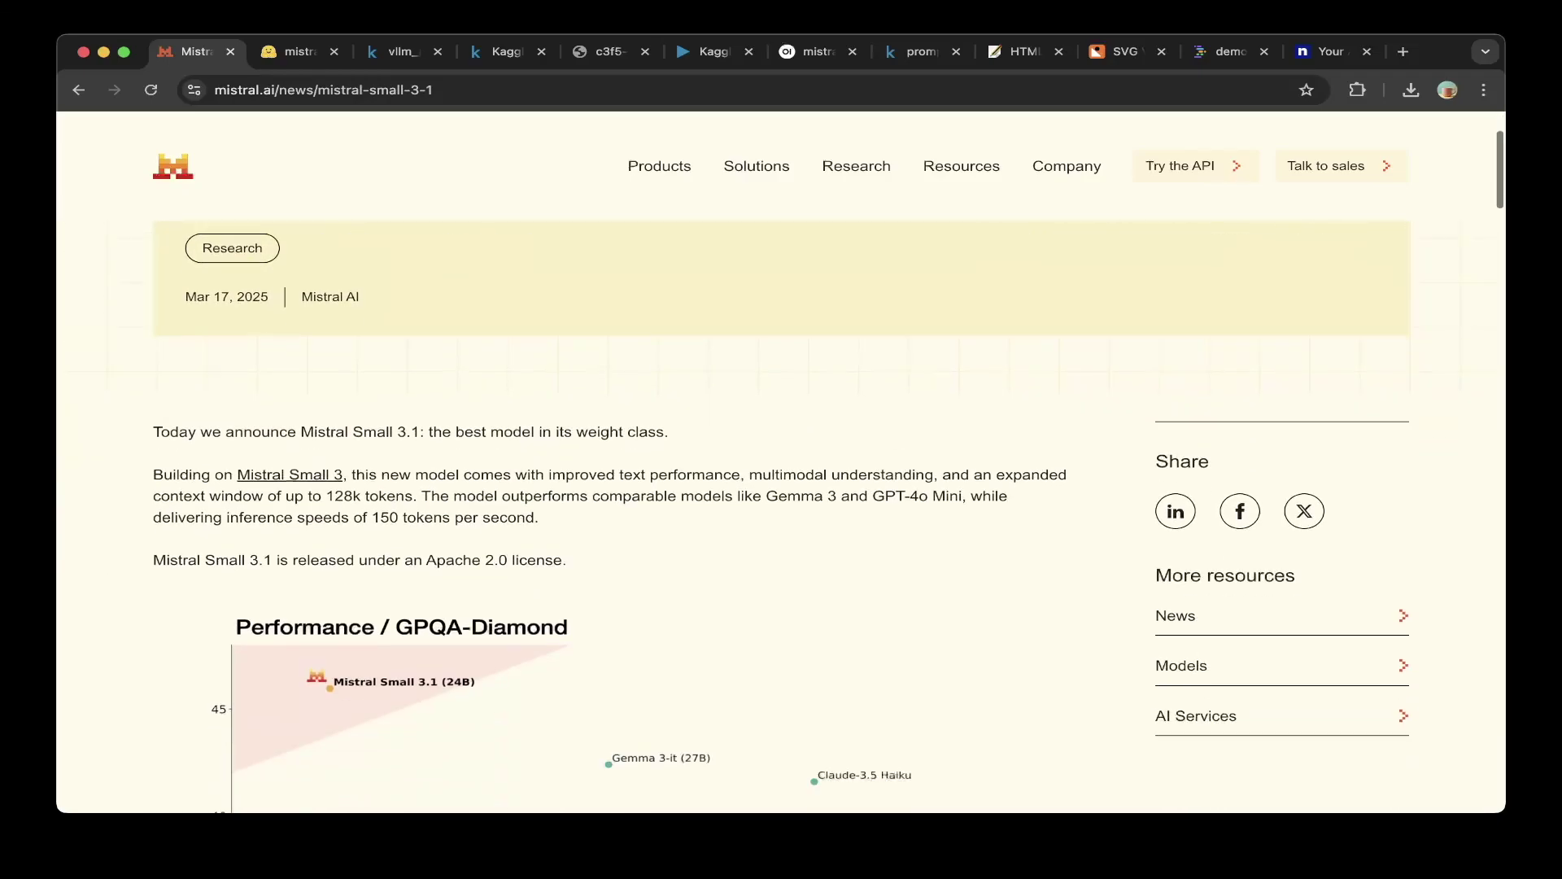
{"action": "scroll", "coordinate": [781, 488], "scroll_direction": "up", "scroll_amount": 10}
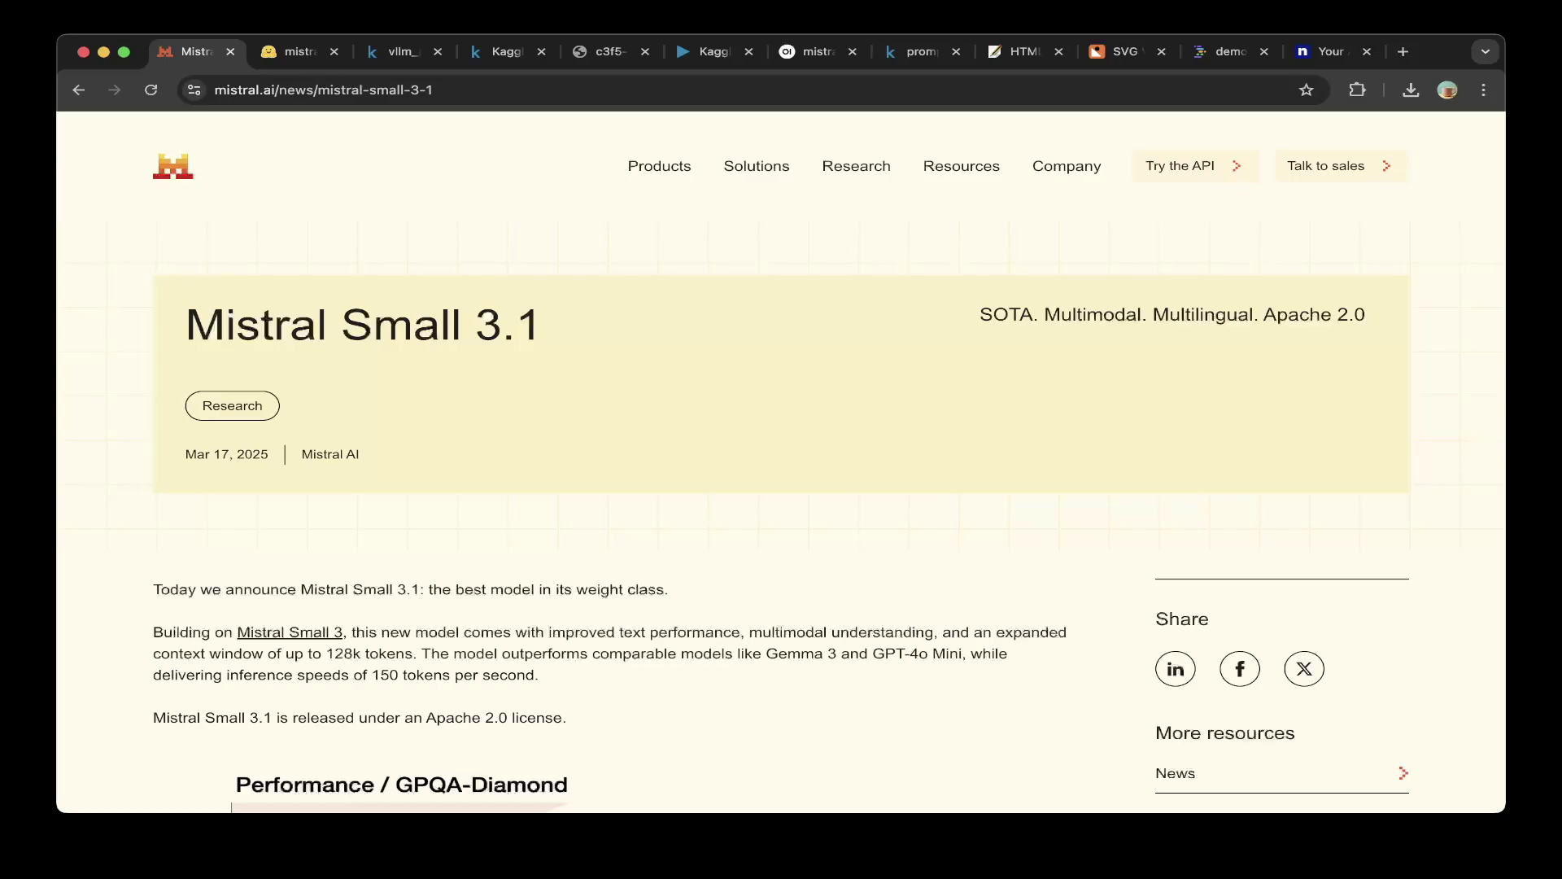
Examine the announcement's text, multimodal, multilingual and long-context instruct benchmark charts comparing Mistral Small 3.1 with rival models
{"action": "scroll", "coordinate": [651, 488], "scroll_direction": "down", "scroll_amount": 14}
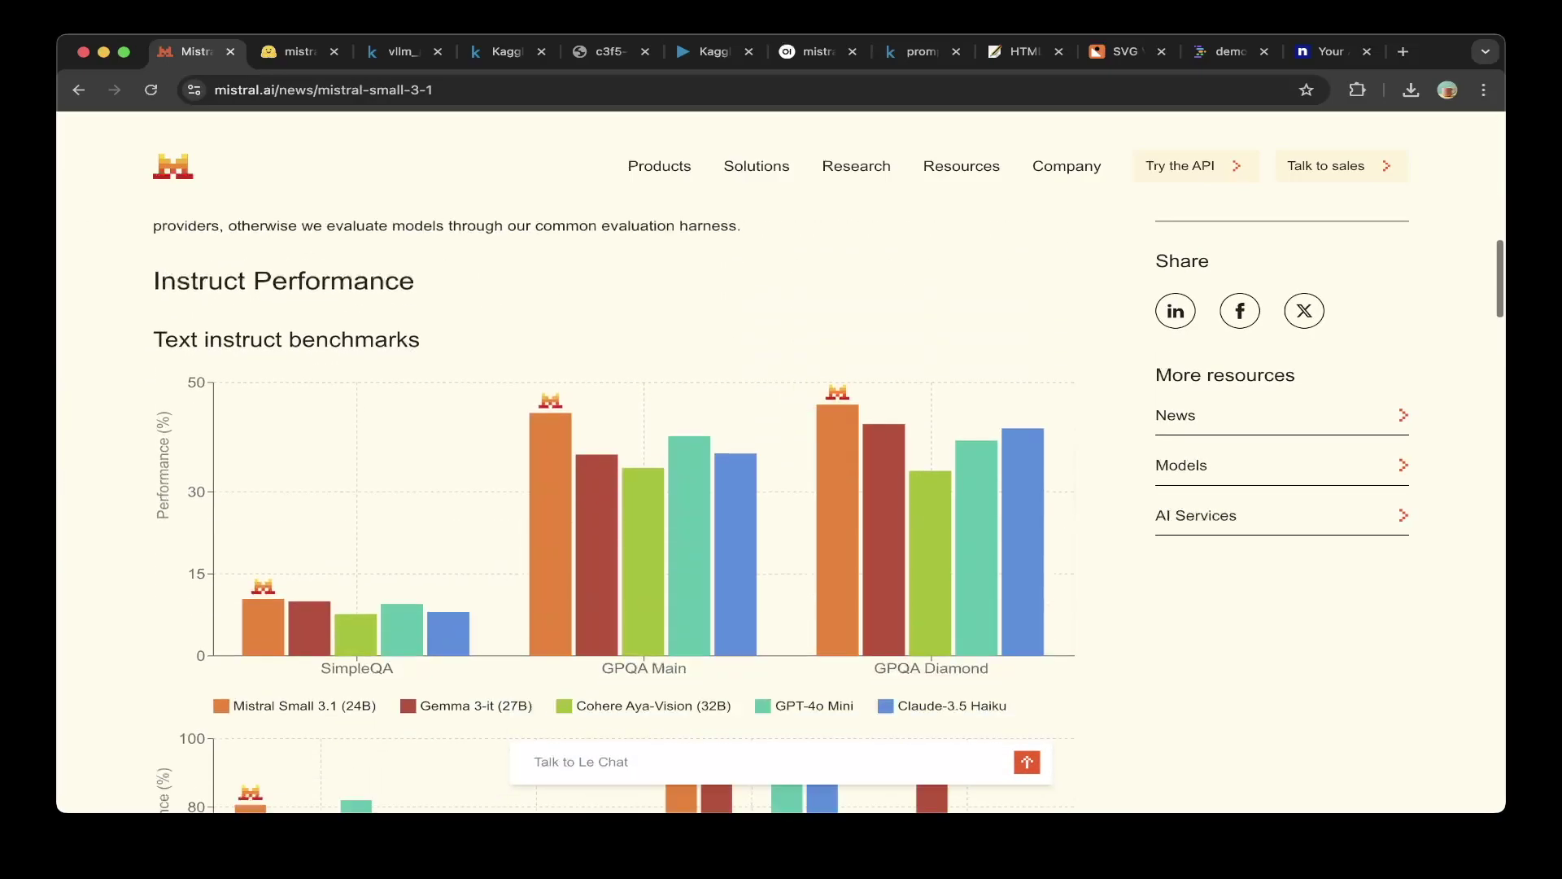
{"action": "scroll", "coordinate": [650, 488], "scroll_direction": "up", "scroll_amount": 1}
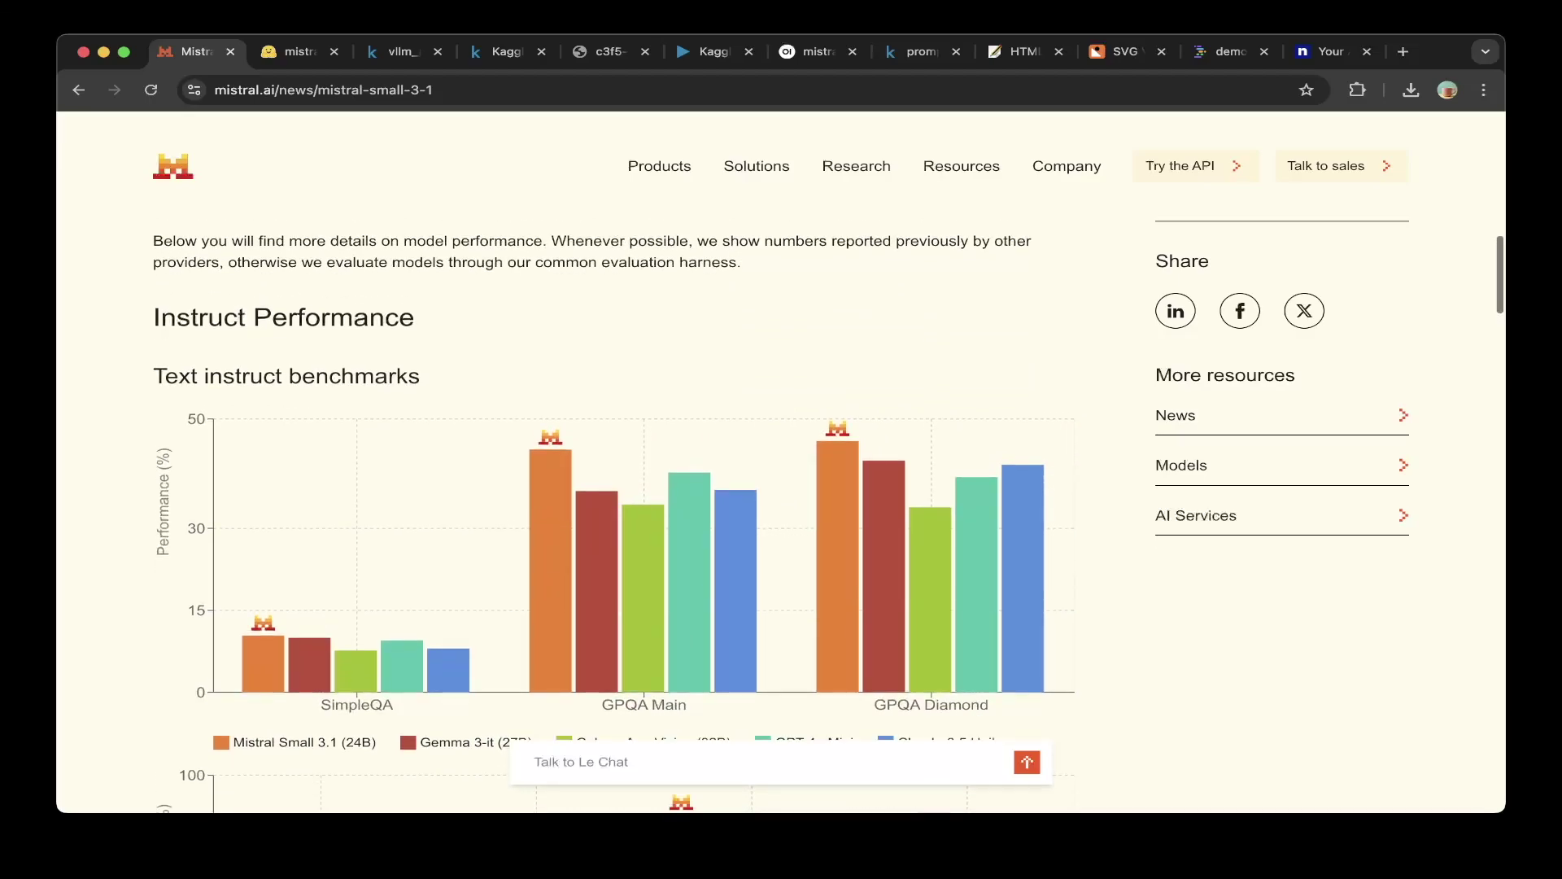
{"action": "scroll", "coordinate": [615, 525], "scroll_direction": "down", "scroll_amount": 4}
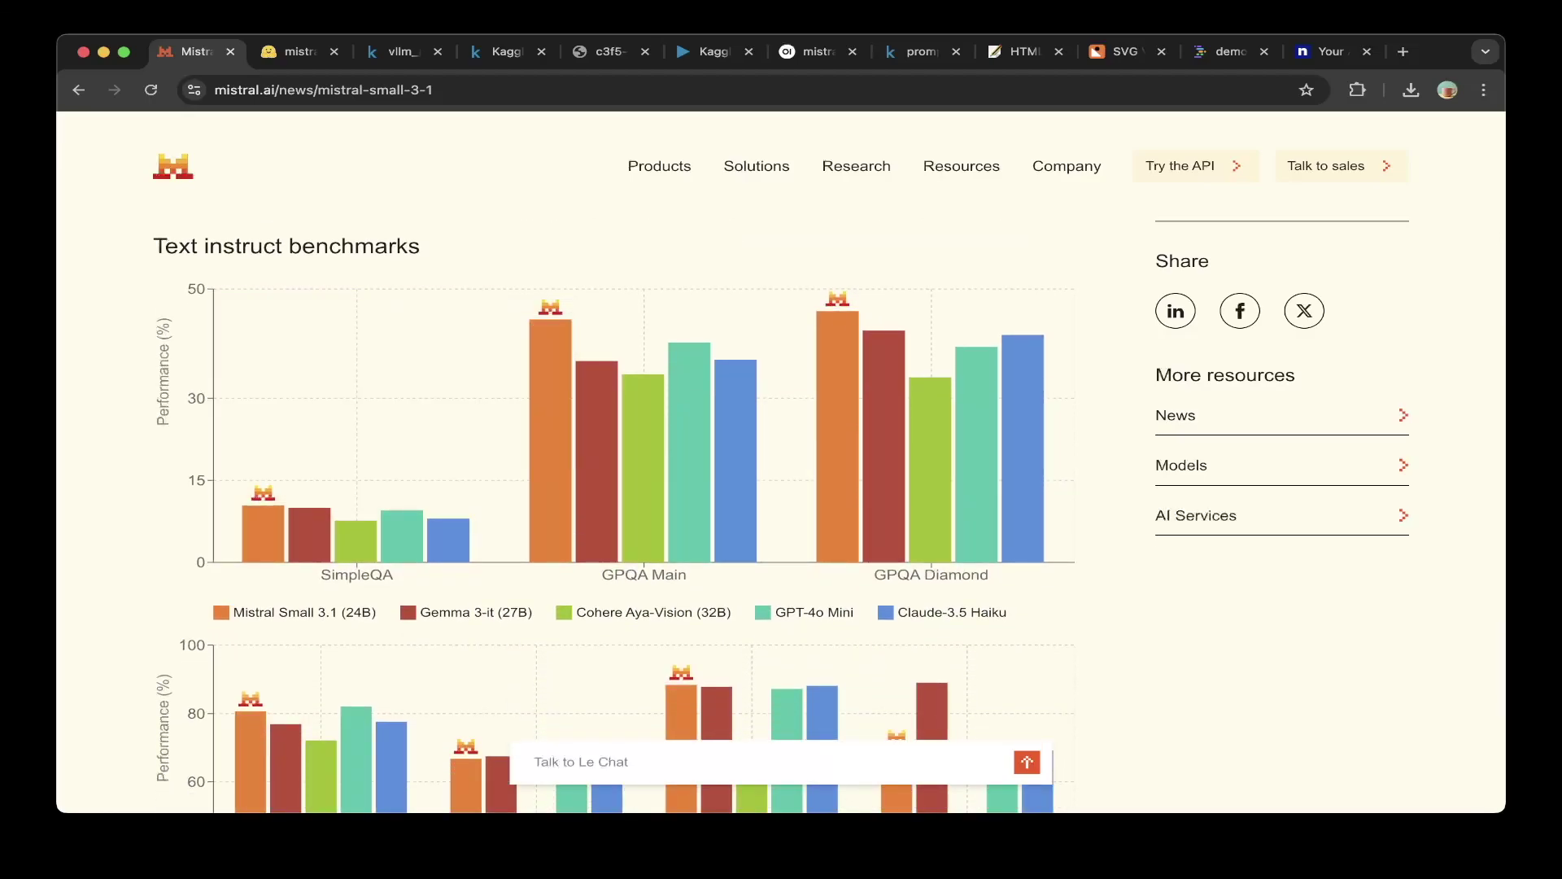
{"action": "scroll", "coordinate": [615, 525], "scroll_direction": "up", "scroll_amount": 2}
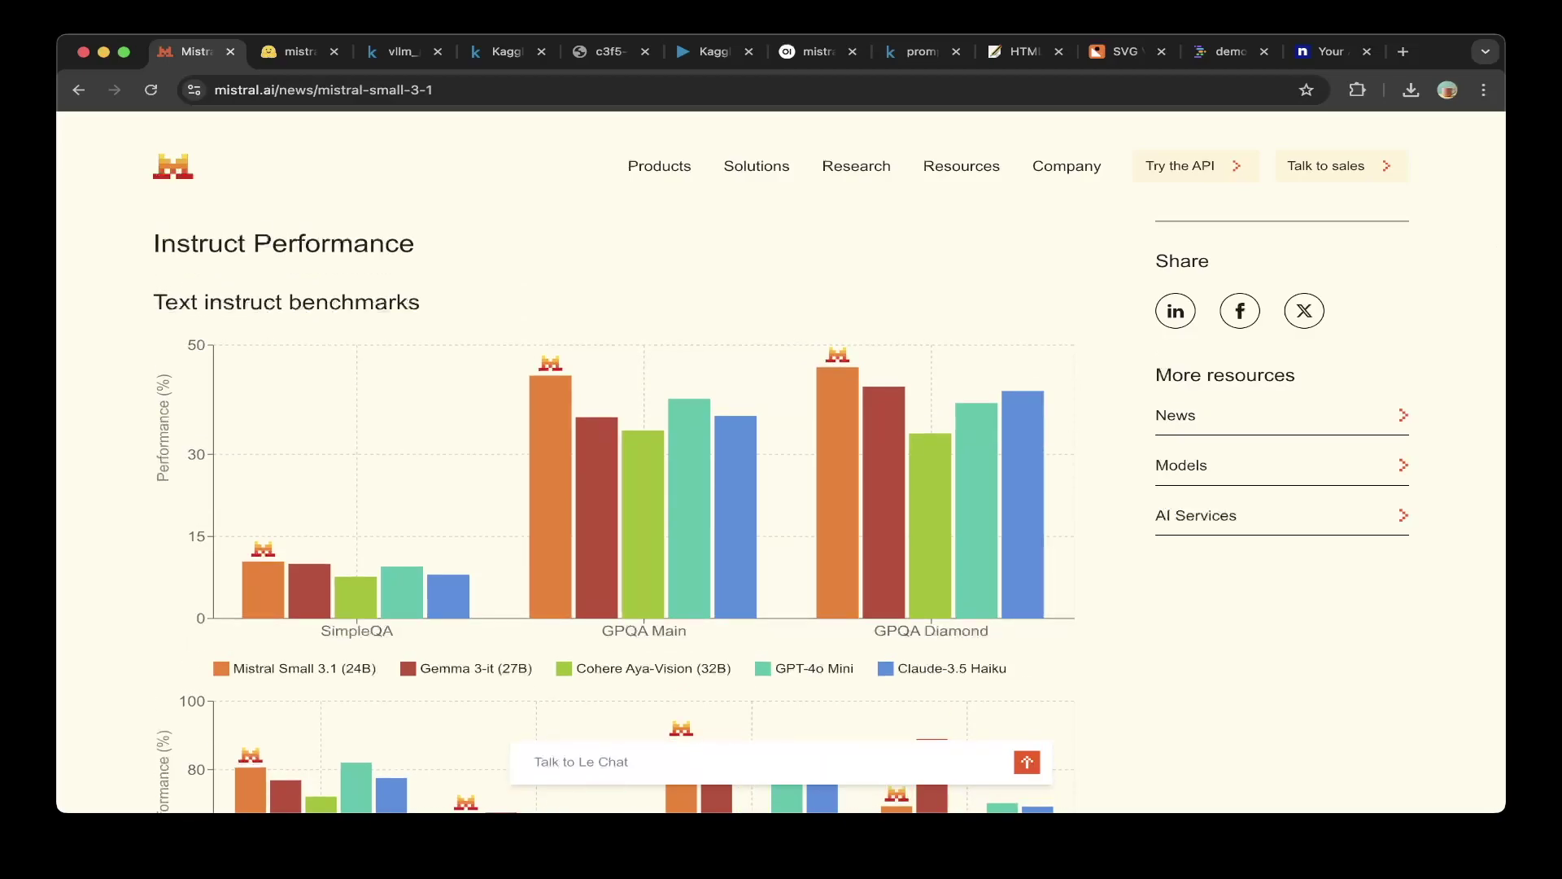
{"action": "scroll", "coordinate": [615, 515], "scroll_direction": "up", "scroll_amount": 2}
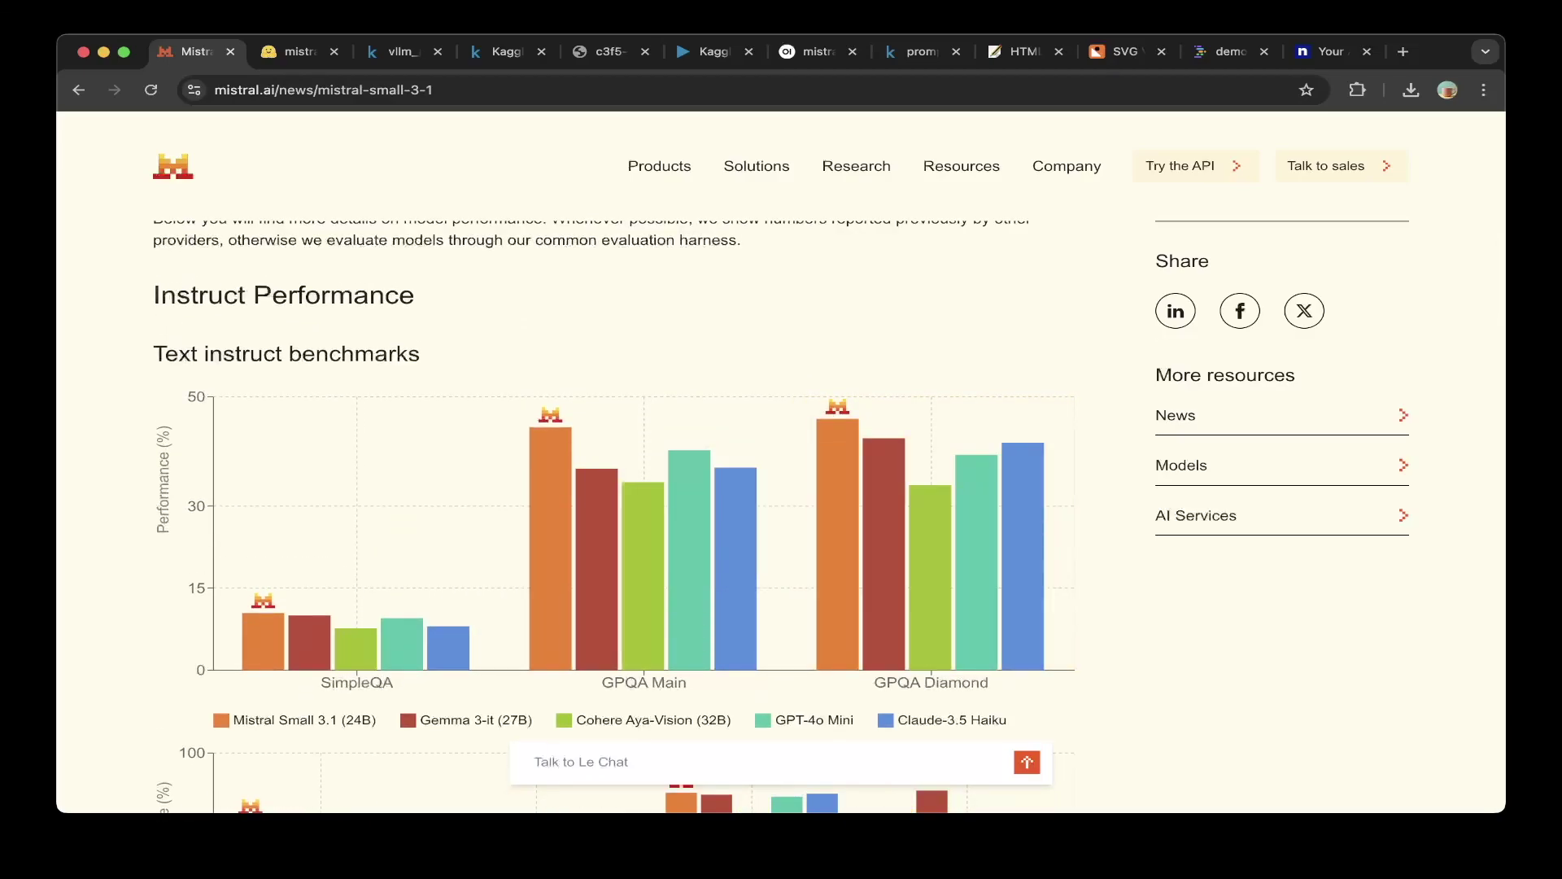
{"action": "scroll", "coordinate": [615, 521], "scroll_direction": "down", "scroll_amount": 10}
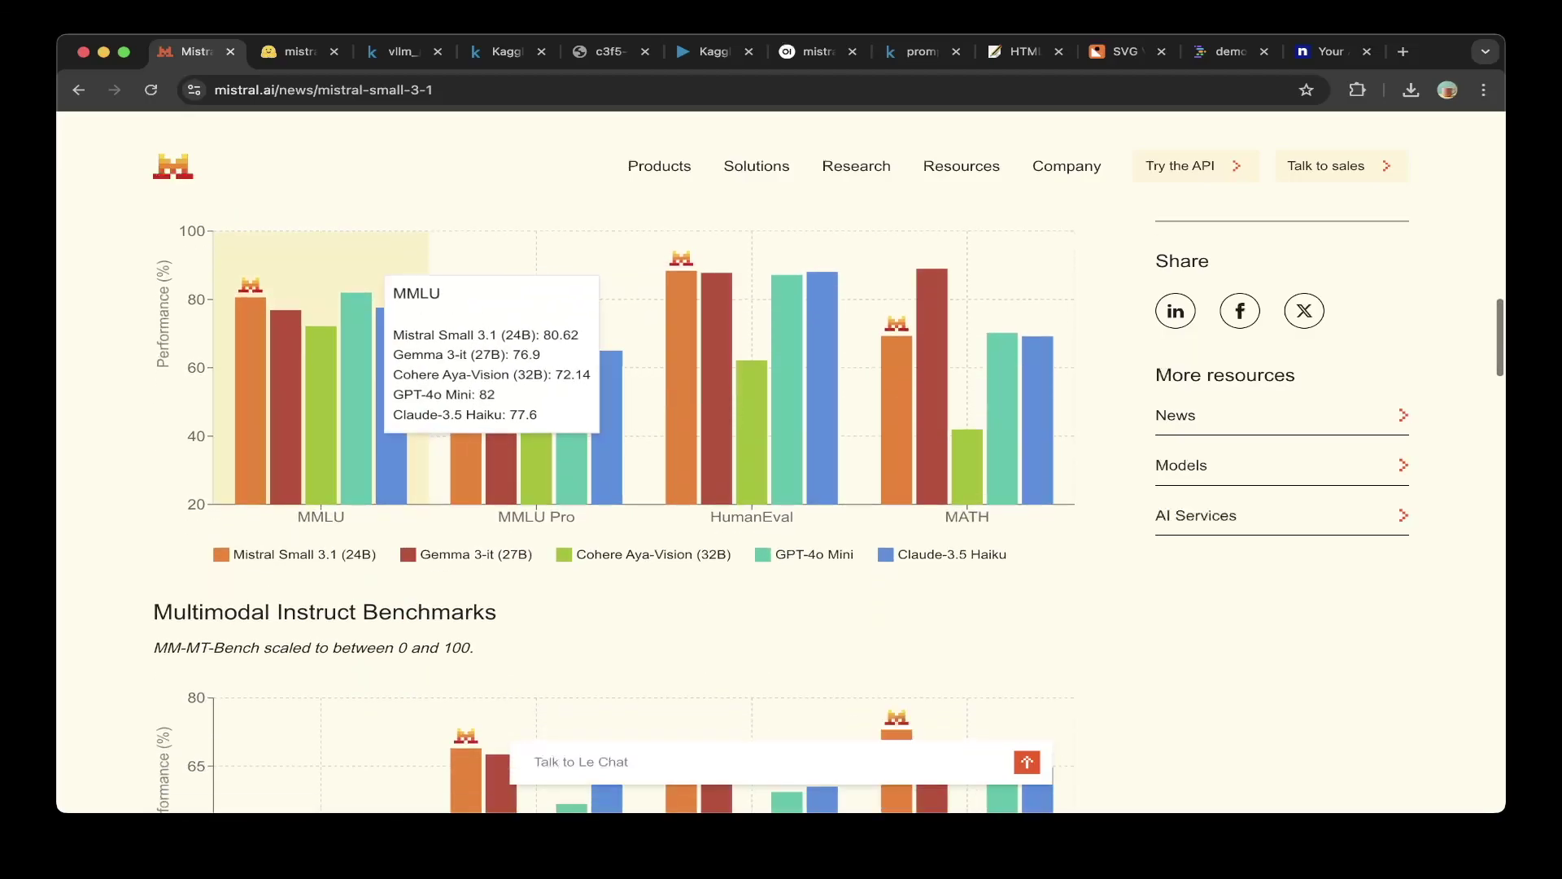
{"action": "scroll", "coordinate": [615, 521], "scroll_direction": "down", "scroll_amount": 1}
{"action": "scroll", "coordinate": [537, 455], "scroll_direction": "down", "scroll_amount": 6}
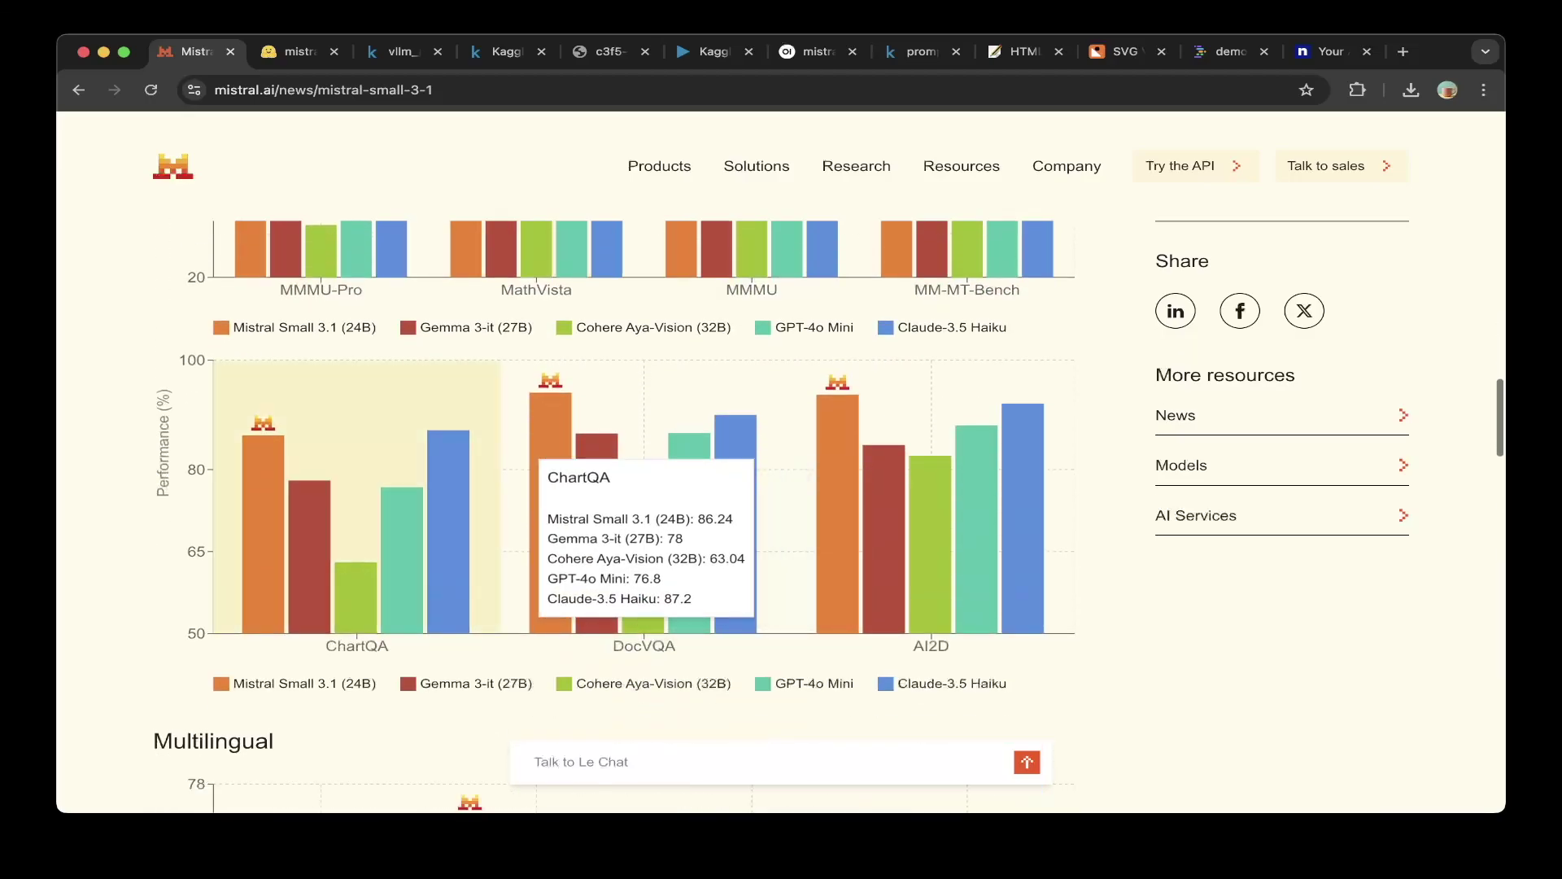
{"action": "scroll", "coordinate": [537, 456], "scroll_direction": "up", "scroll_amount": 3}
{"action": "scroll", "coordinate": [536, 455], "scroll_direction": "down", "scroll_amount": 10}
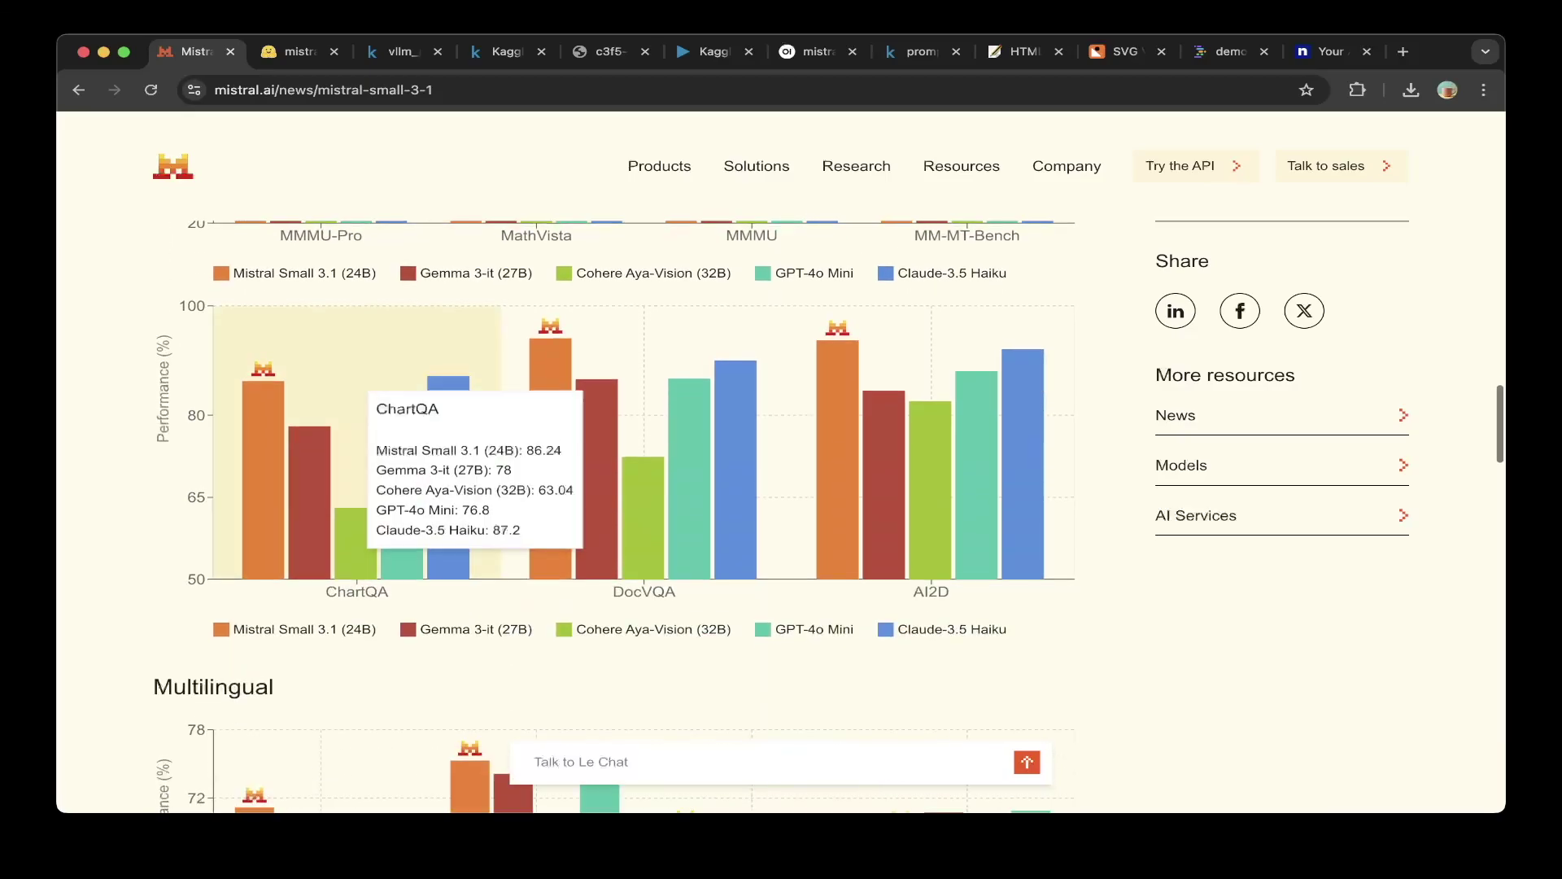
{"action": "scroll", "coordinate": [358, 455], "scroll_direction": "down", "scroll_amount": 6}
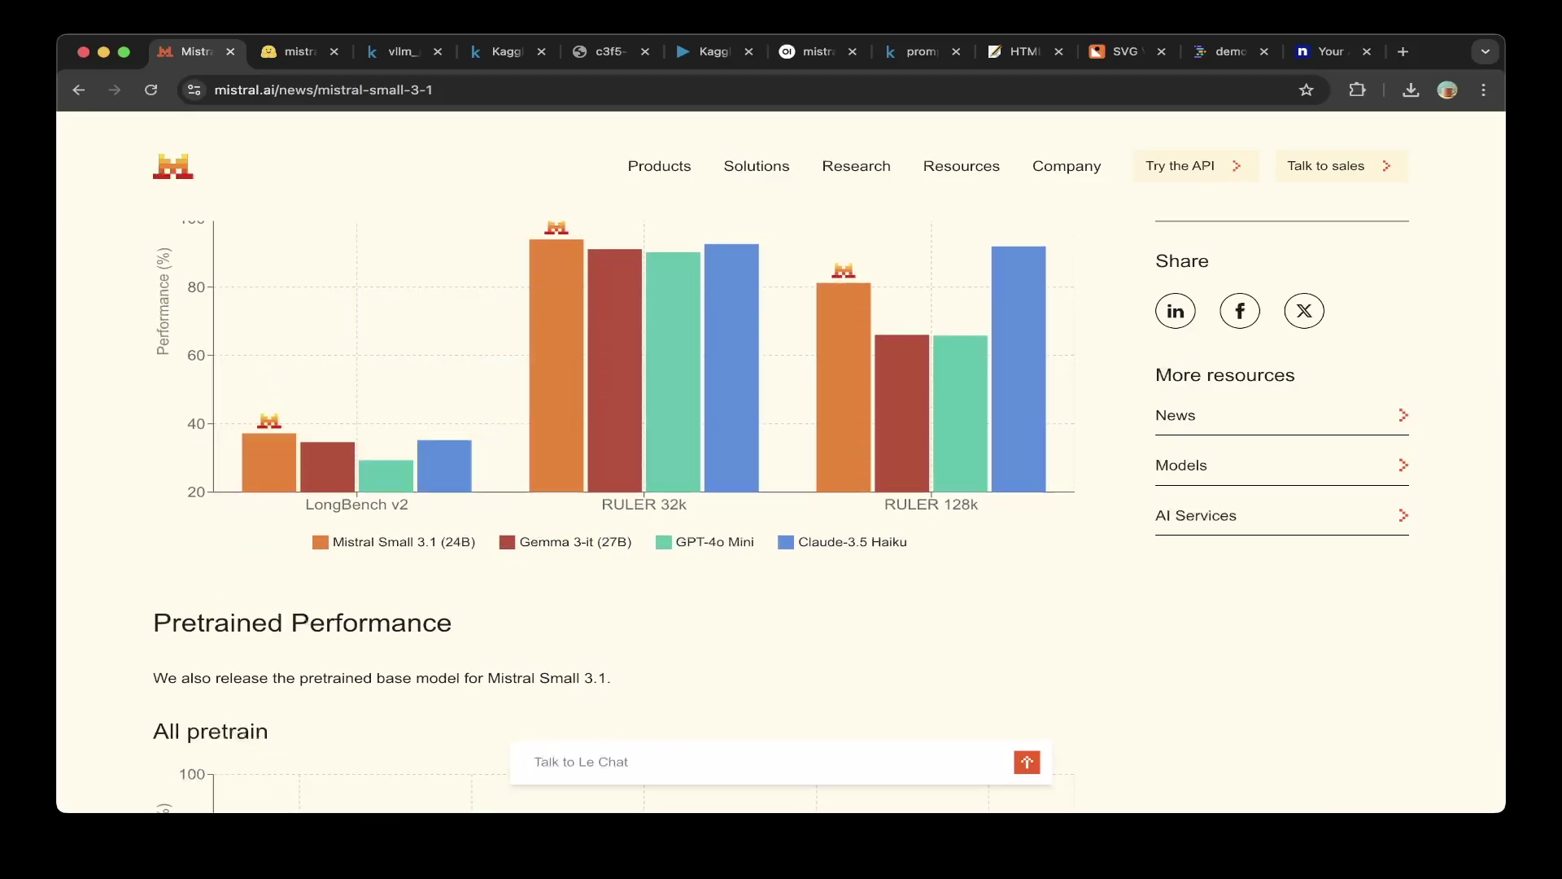
Switch to the Hugging Face page for Mistral-Small-3.1-24B-Instruct-2503 and read the key features and pretrain evals
{"action": "left_click", "coordinate": [294, 52]}
{"action": "scroll", "coordinate": [456, 464], "scroll_direction": "up", "scroll_amount": 15}
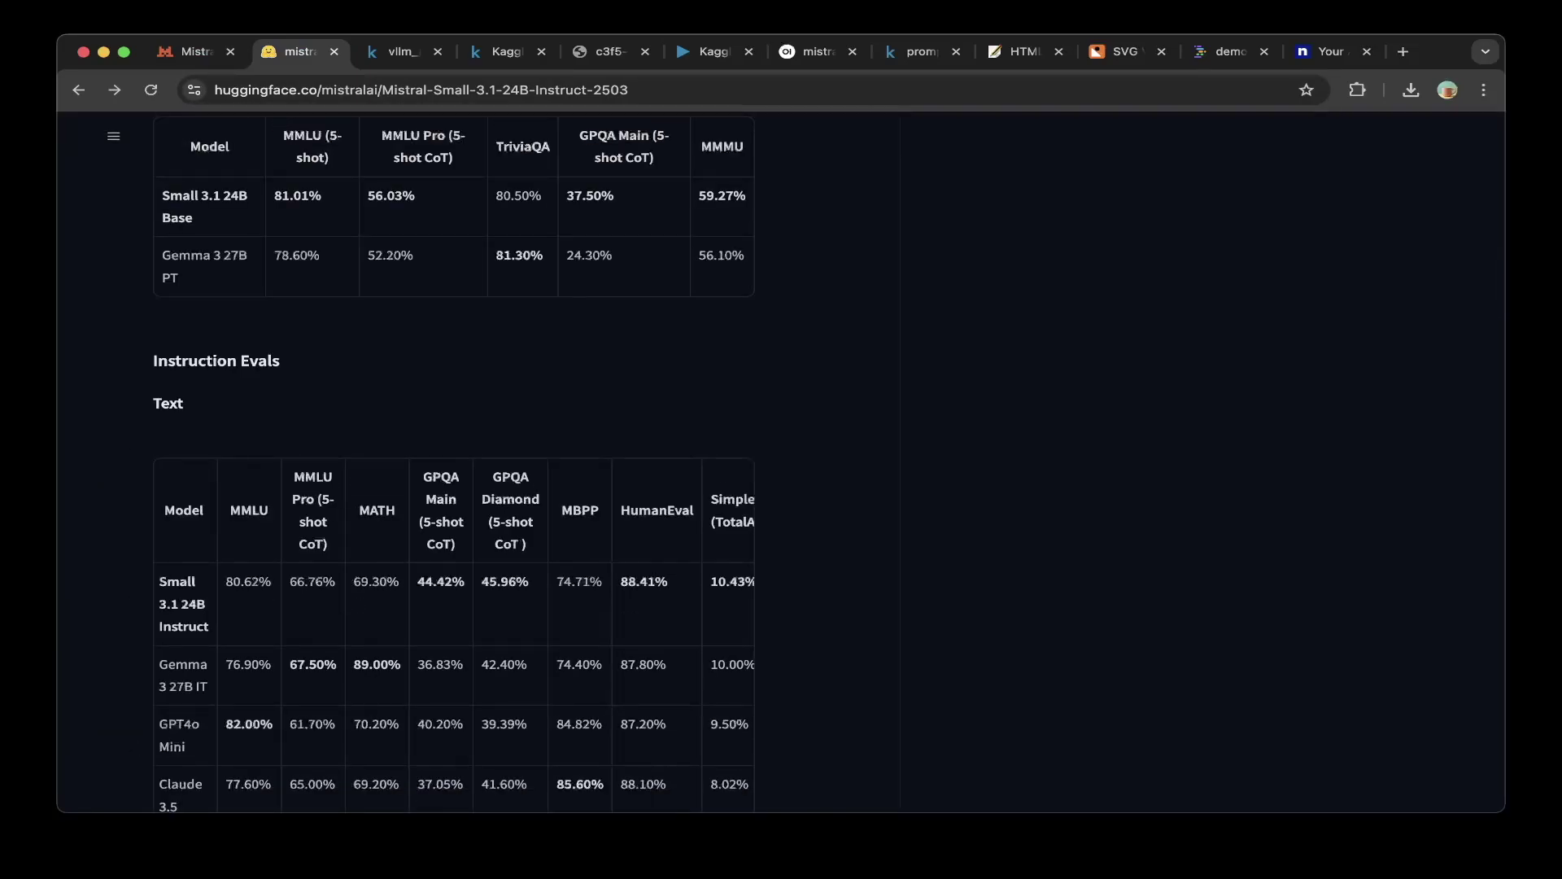
{"action": "scroll", "coordinate": [456, 464], "scroll_direction": "up", "scroll_amount": 15}
{"action": "scroll", "coordinate": [456, 463], "scroll_direction": "down", "scroll_amount": 6}
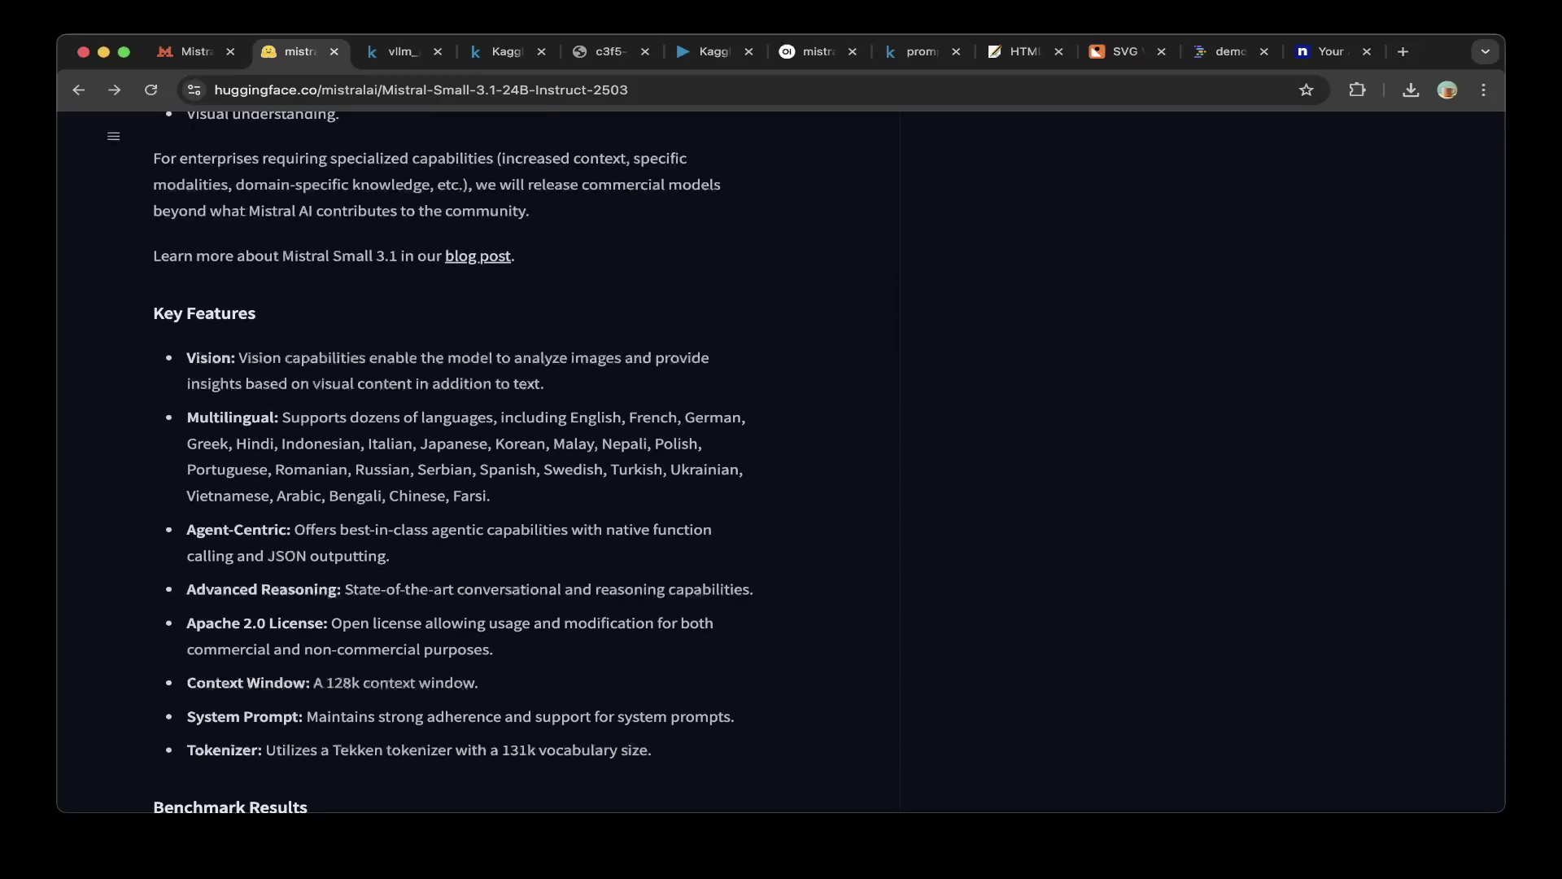
{"action": "scroll", "coordinate": [456, 464], "scroll_direction": "down", "scroll_amount": 1}
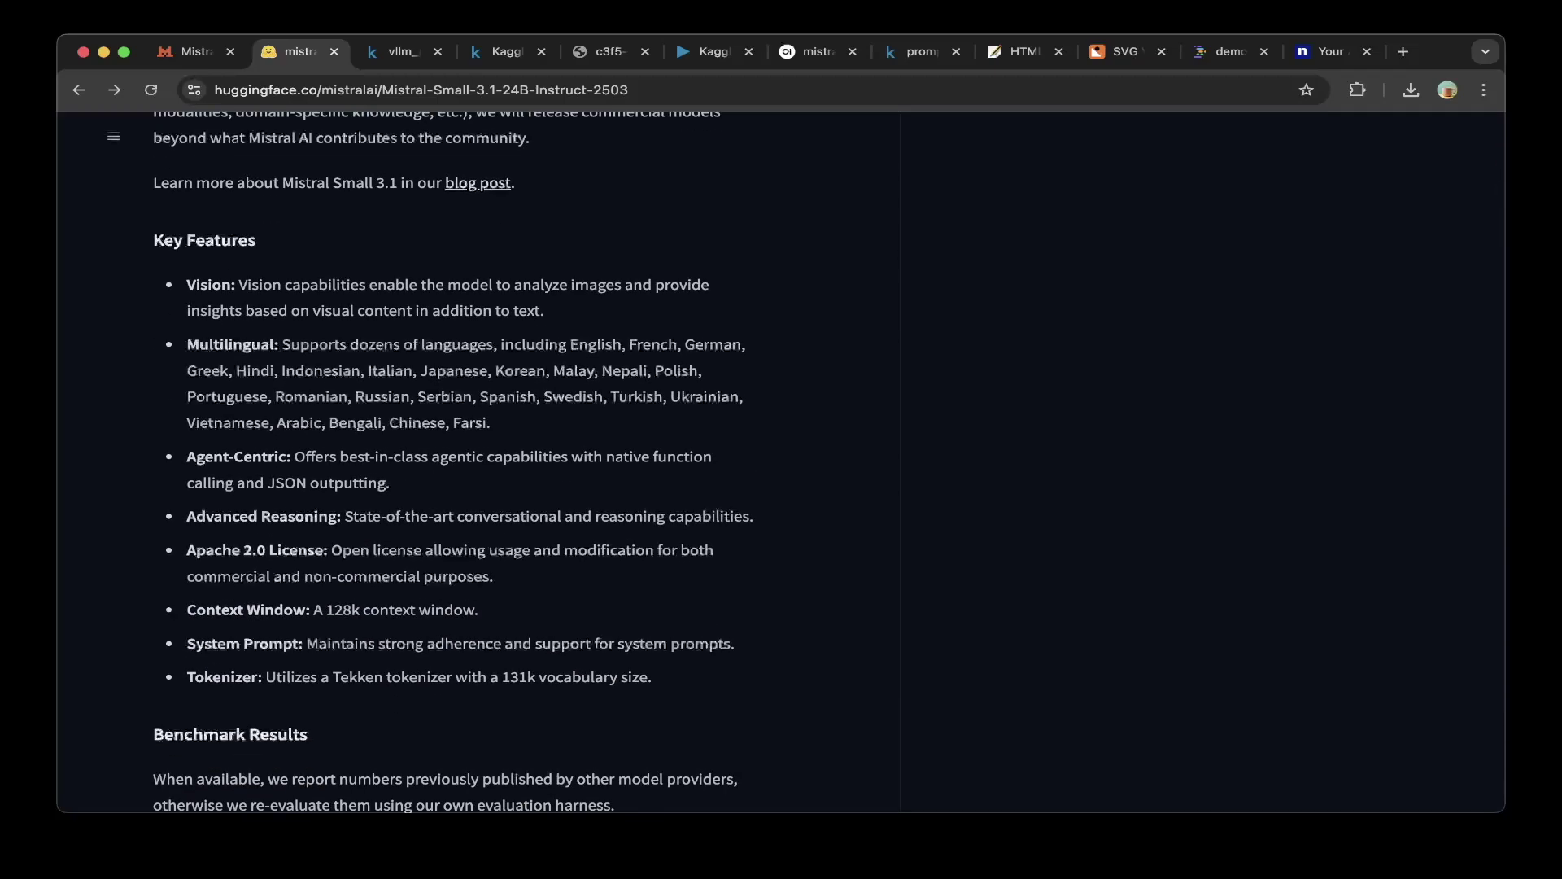
{"action": "scroll", "coordinate": [456, 463], "scroll_direction": "down", "scroll_amount": 1}
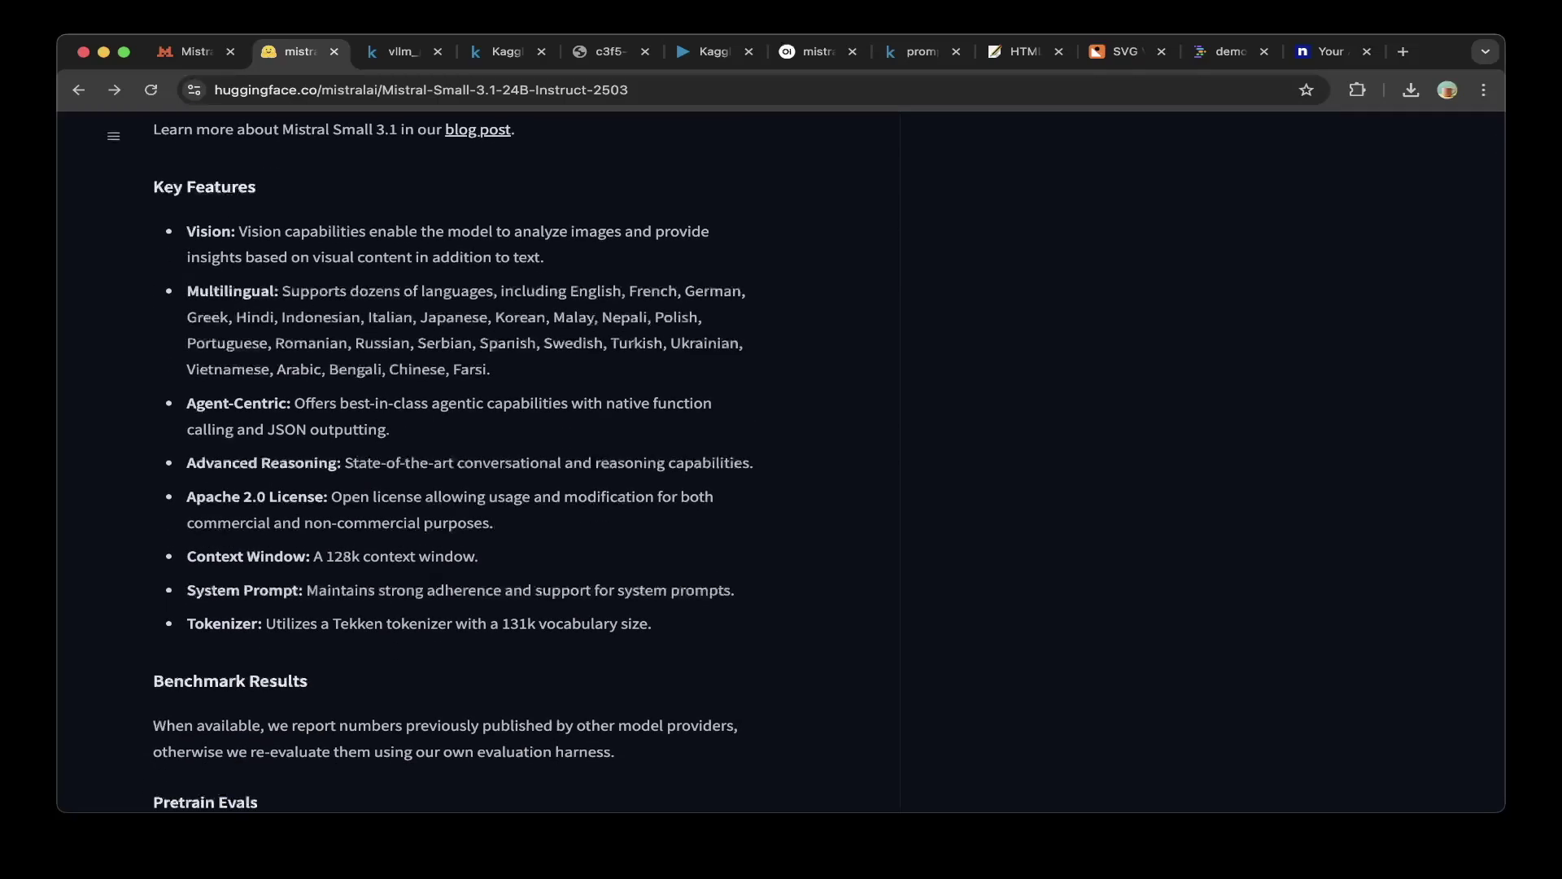
{"action": "scroll", "coordinate": [452, 464], "scroll_direction": "down", "scroll_amount": 1}
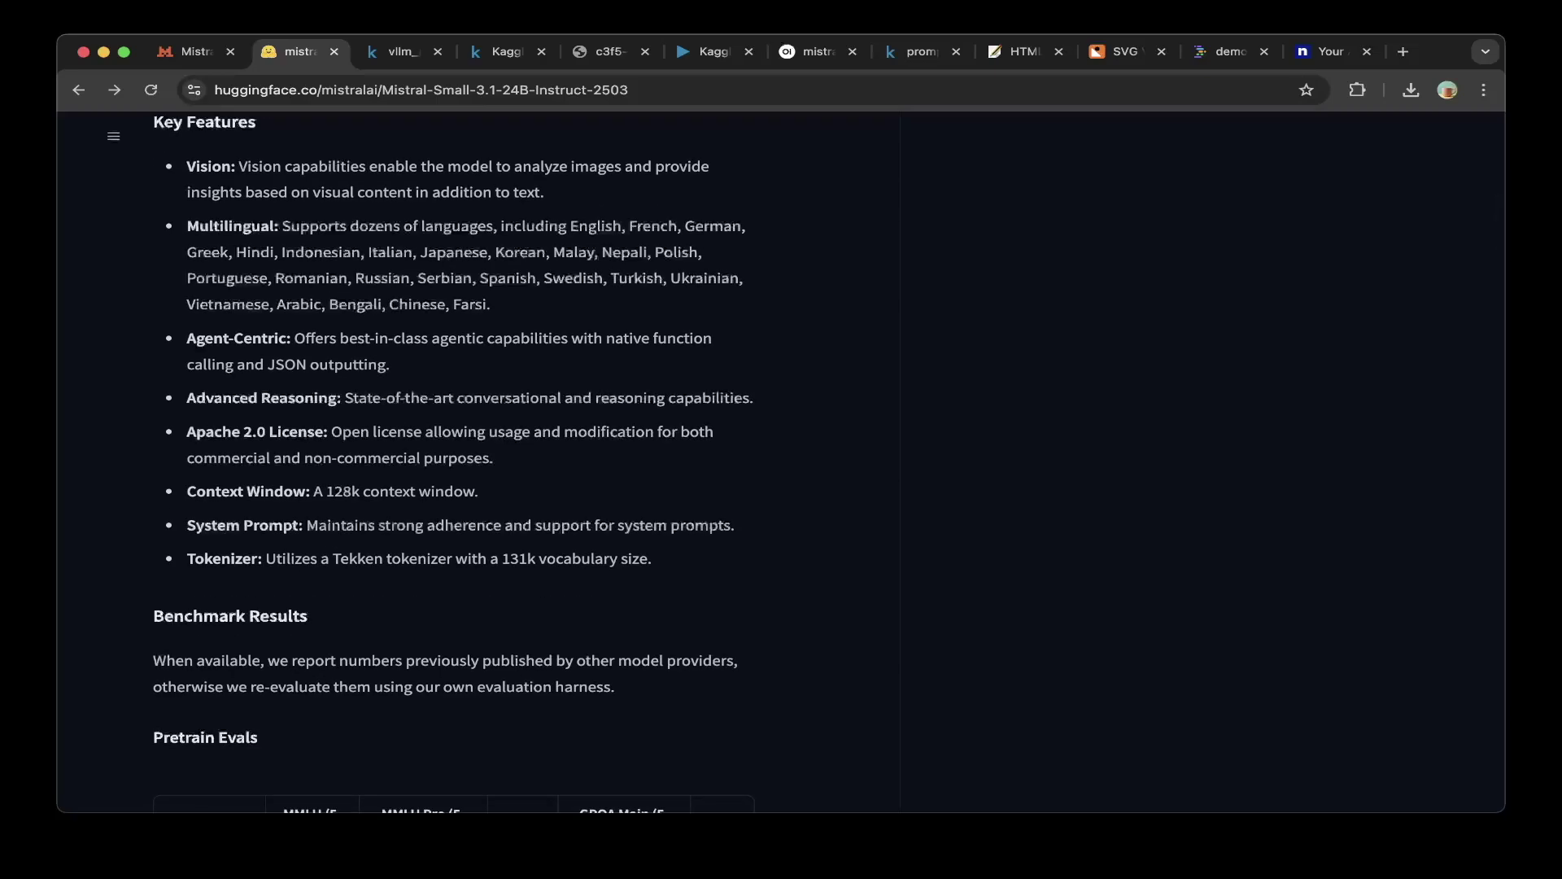
{"action": "left_click_drag", "start_coordinate": [204, 558], "coordinate": [277, 558]}
{"action": "scroll", "coordinate": [452, 464], "scroll_direction": "up", "scroll_amount": 4}
{"action": "scroll", "coordinate": [452, 464], "scroll_direction": "down", "scroll_amount": 7}
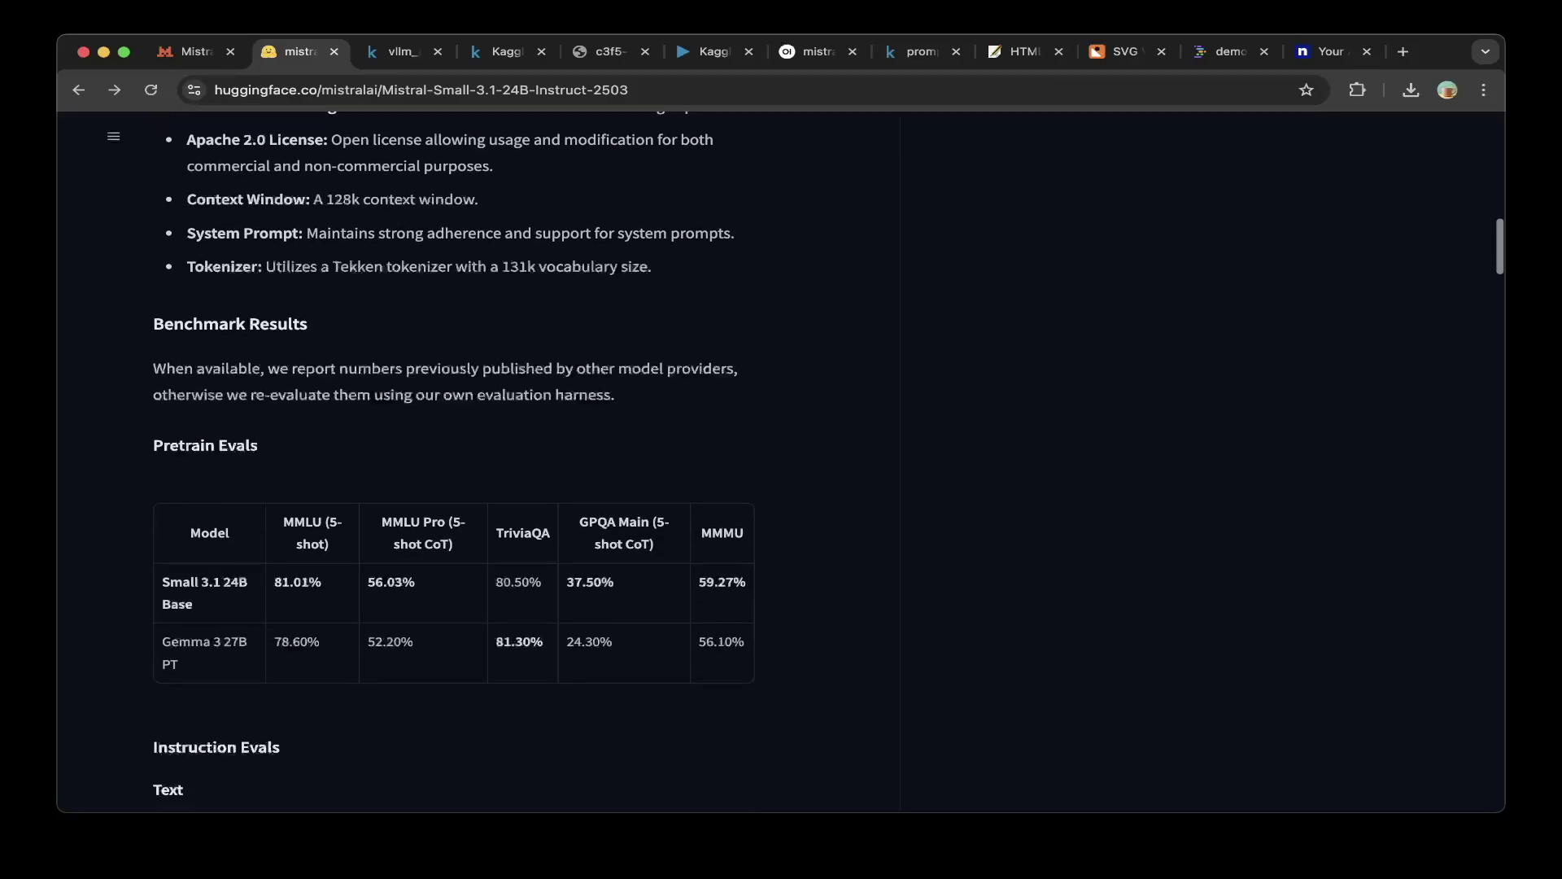
Open the model repository's file list and examine the safetensors, tekken.json and tokenizer files
{"action": "scroll", "coordinate": [453, 464], "scroll_direction": "up", "scroll_amount": 12}
{"action": "scroll", "coordinate": [760, 460], "scroll_direction": "up", "scroll_amount": 3}
{"action": "left_click", "coordinate": [364, 302]}
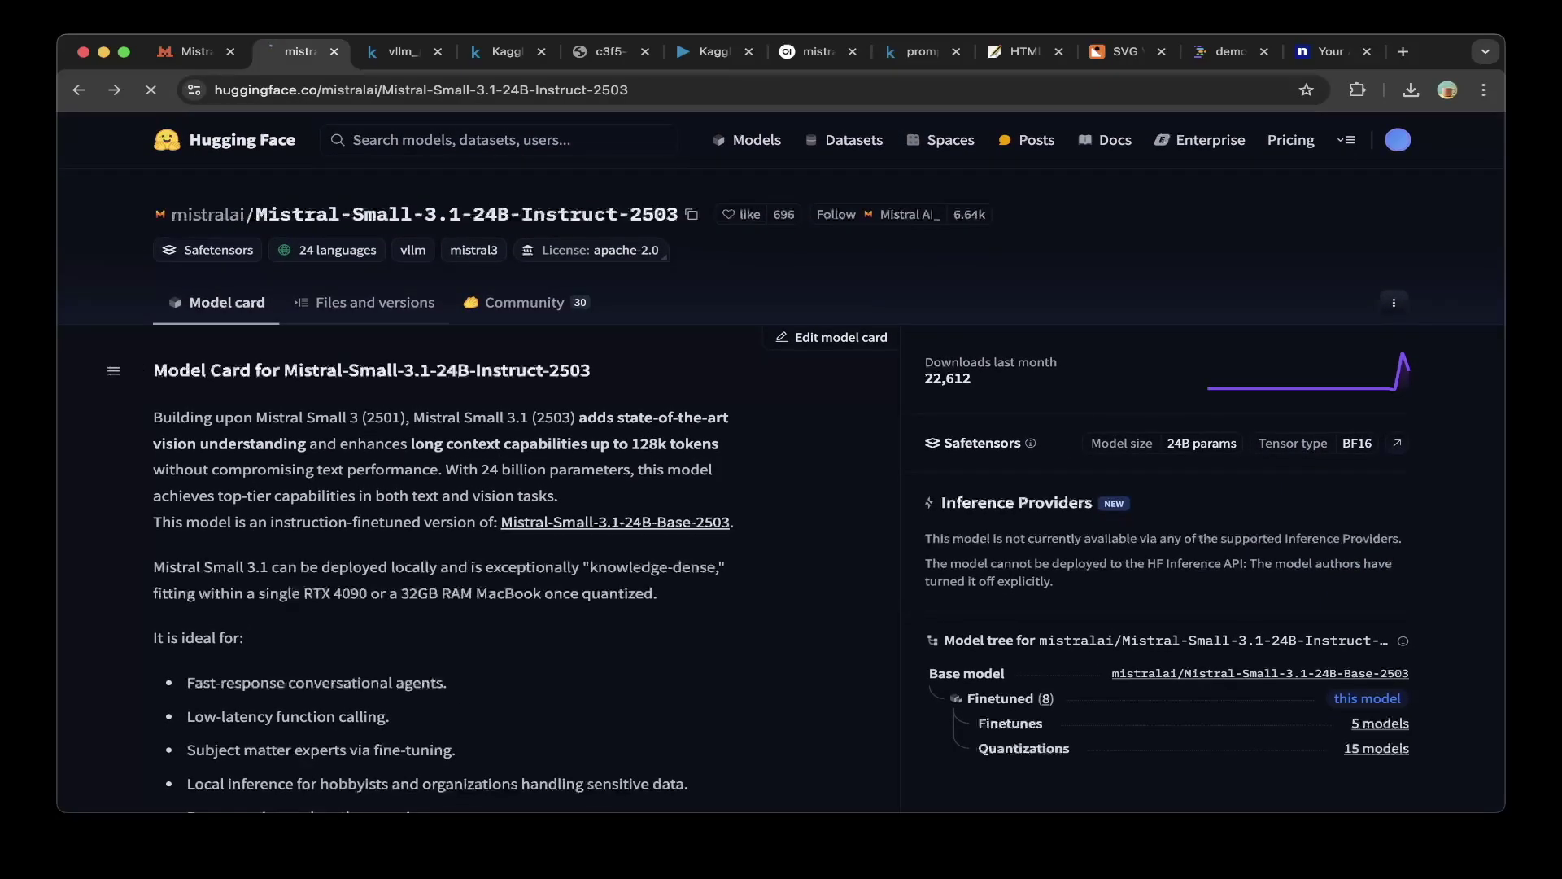
{"action": "scroll", "coordinate": [236, 637], "scroll_direction": "down", "scroll_amount": 8}
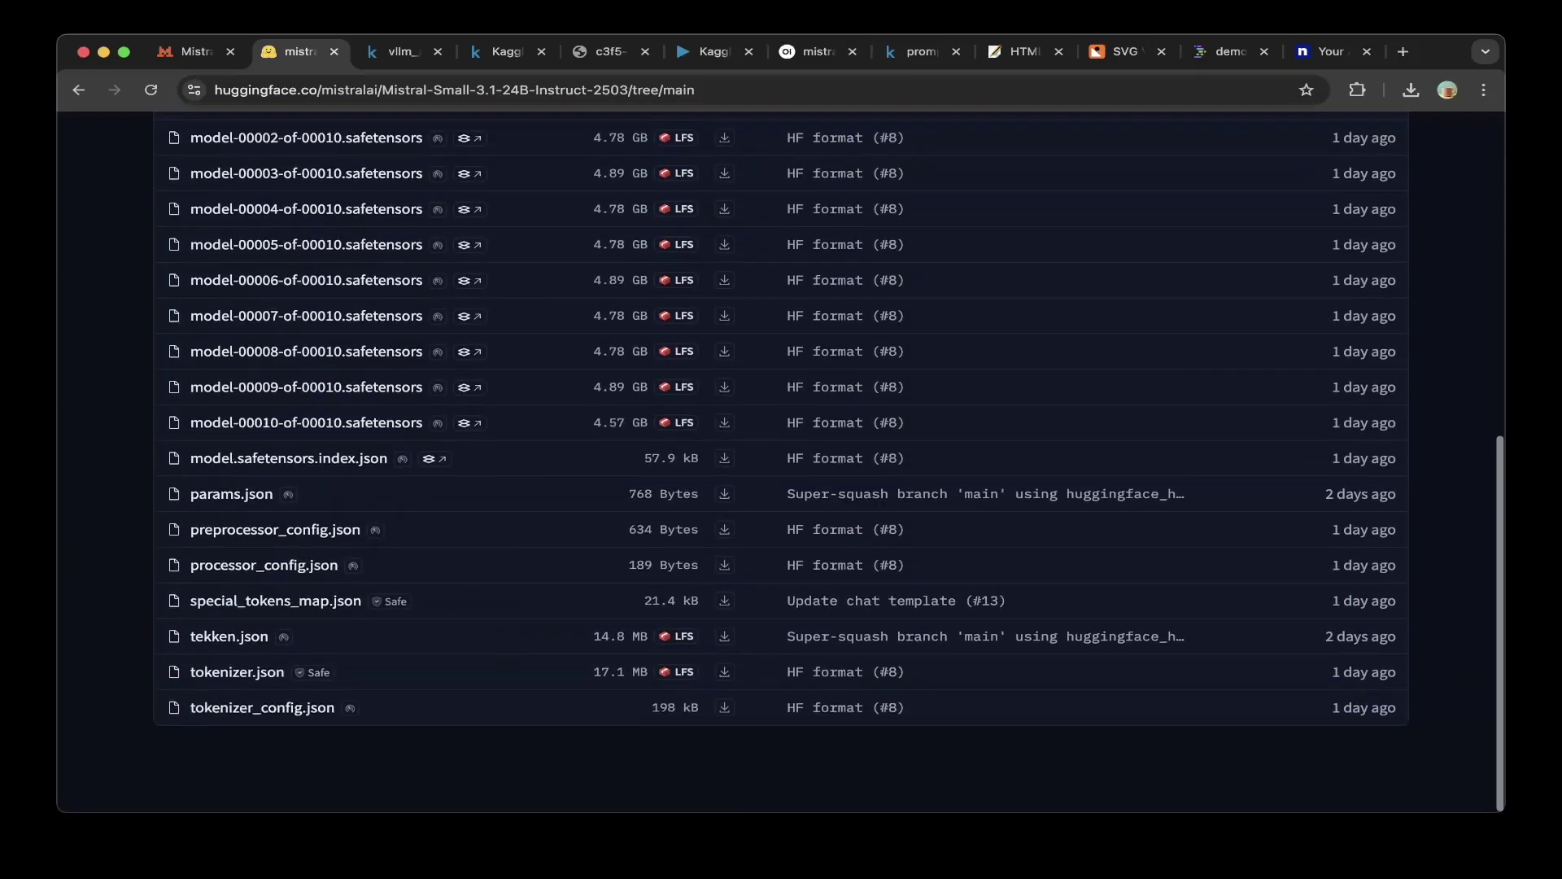
{"action": "left_click", "coordinate": [230, 638]}
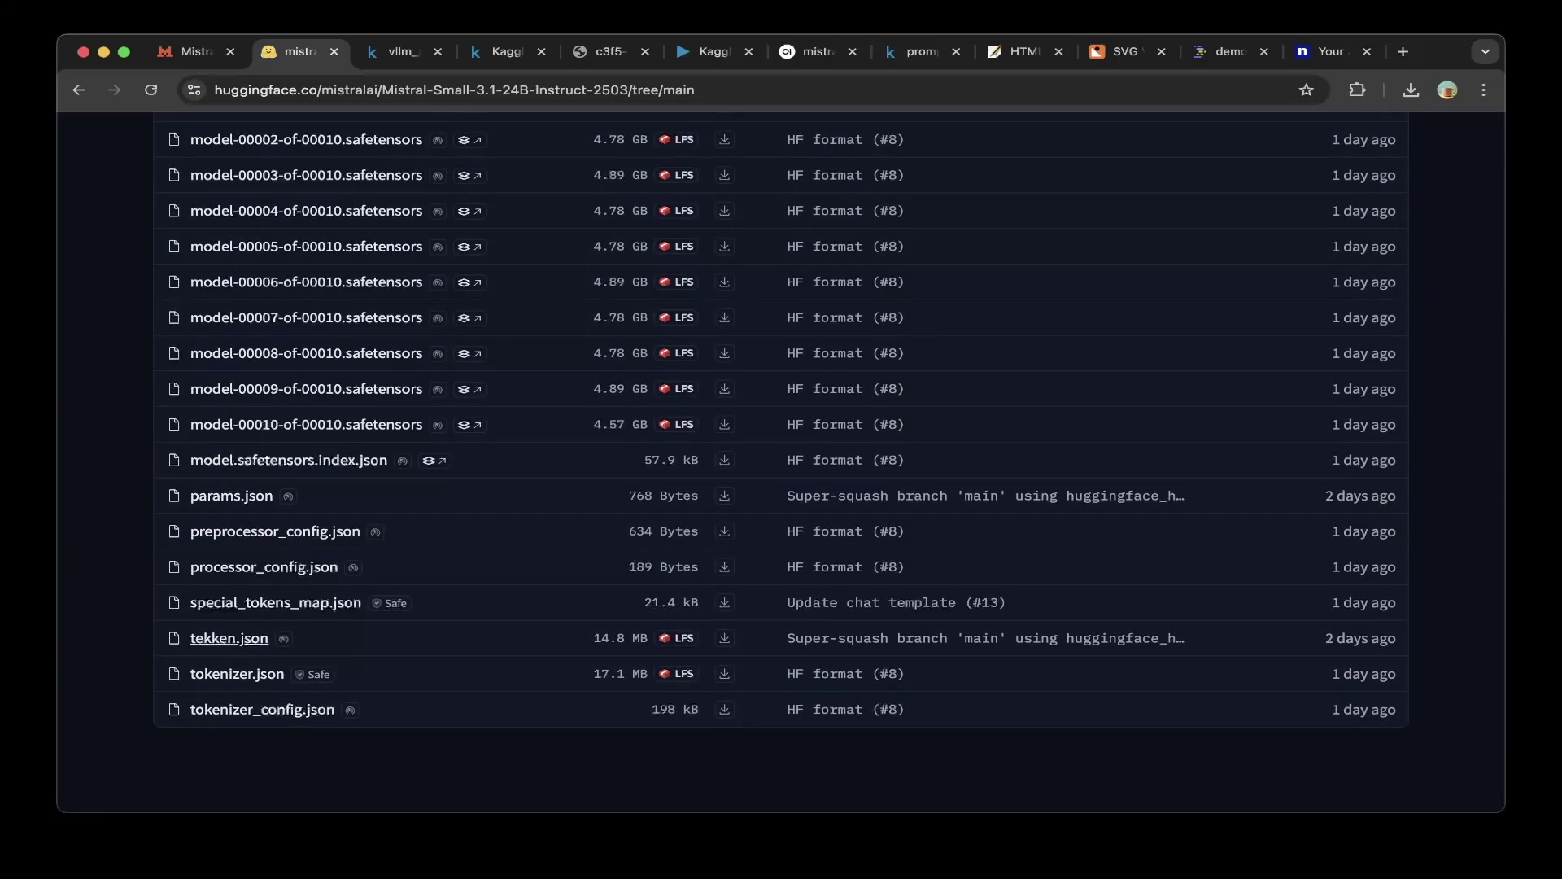
{"action": "scroll", "coordinate": [230, 638], "scroll_direction": "up", "scroll_amount": 10}
Return to the model card and read the instruct template, usage notes, recommended system prompt and vLLM installation instructions
{"action": "scroll", "coordinate": [229, 638], "scroll_direction": "down", "scroll_amount": 3}
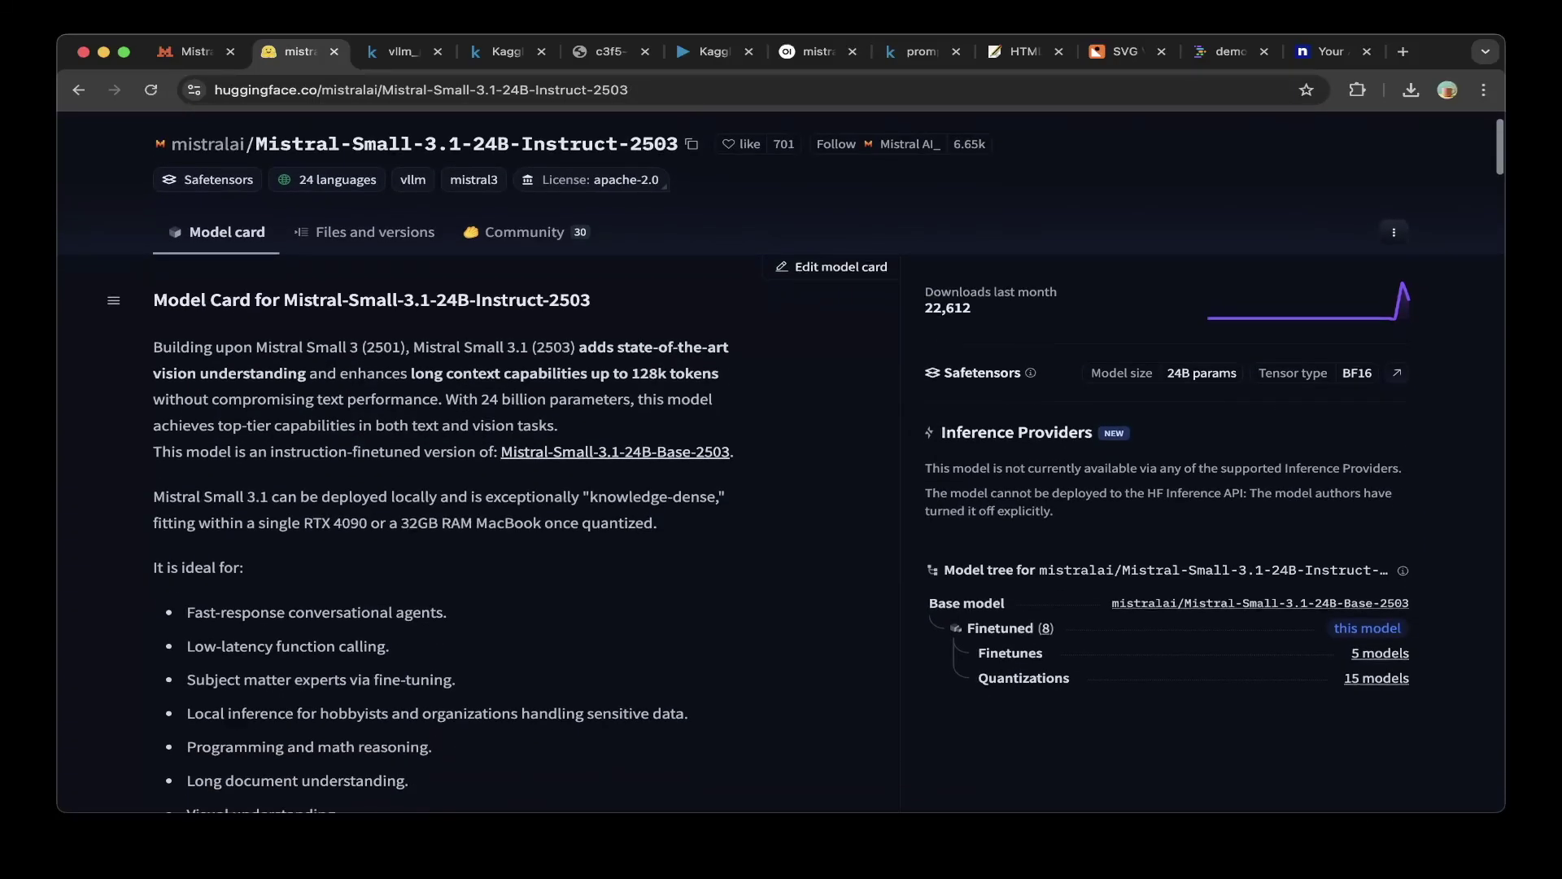
{"action": "scroll", "coordinate": [781, 464], "scroll_direction": "down", "scroll_amount": 20}
{"action": "scroll", "coordinate": [454, 460], "scroll_direction": "down", "scroll_amount": 15}
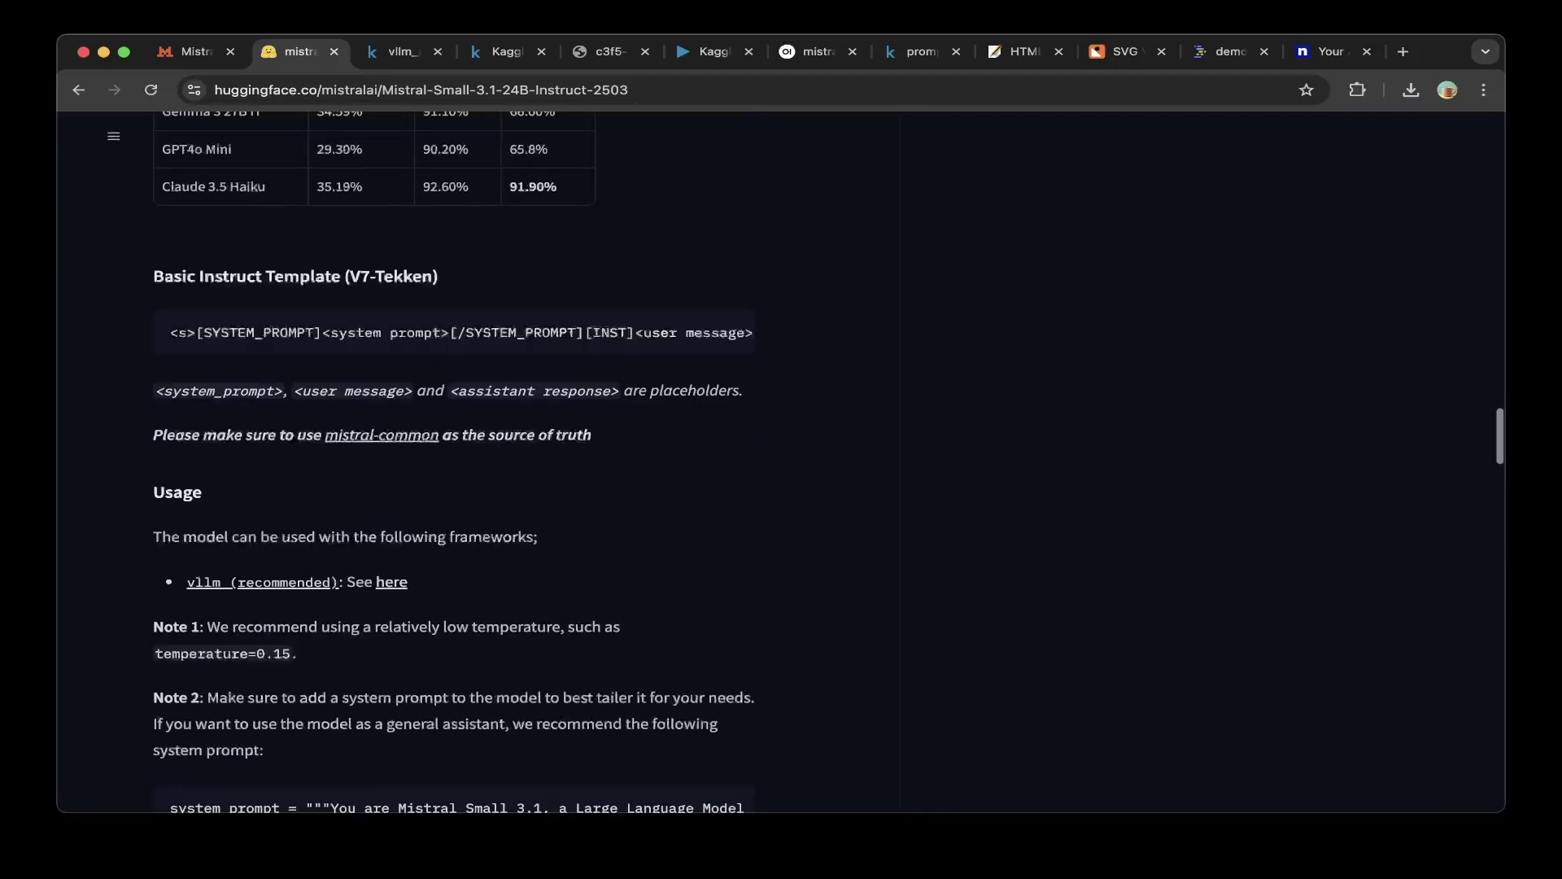
{"action": "scroll", "coordinate": [454, 456], "scroll_direction": "up", "scroll_amount": 7}
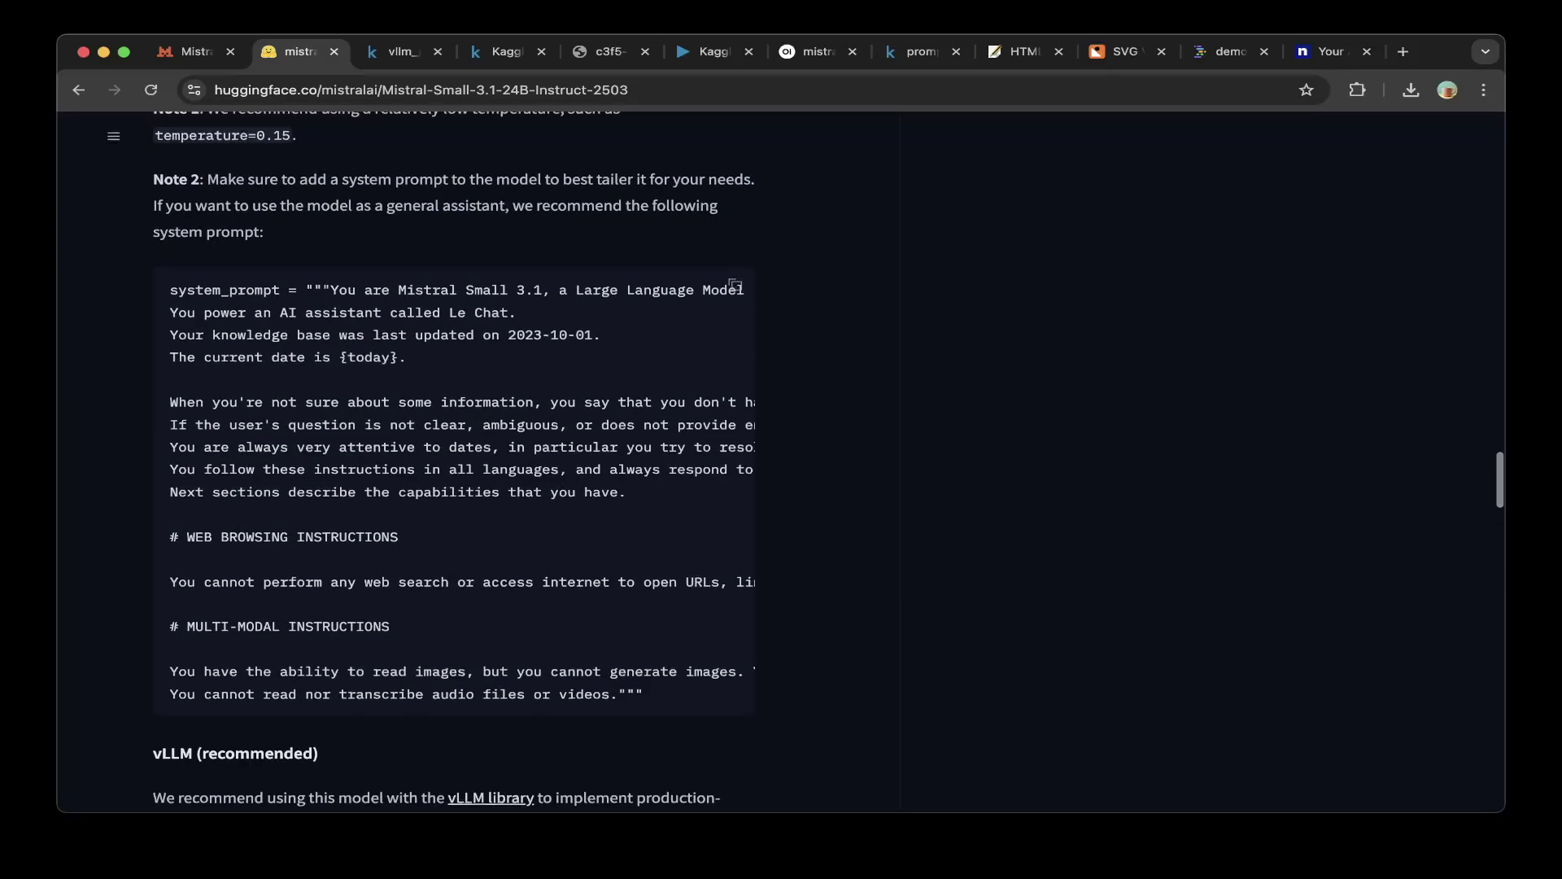
{"action": "scroll", "coordinate": [454, 455], "scroll_direction": "up", "scroll_amount": 8}
{"action": "scroll", "coordinate": [454, 455], "scroll_direction": "down", "scroll_amount": 6}
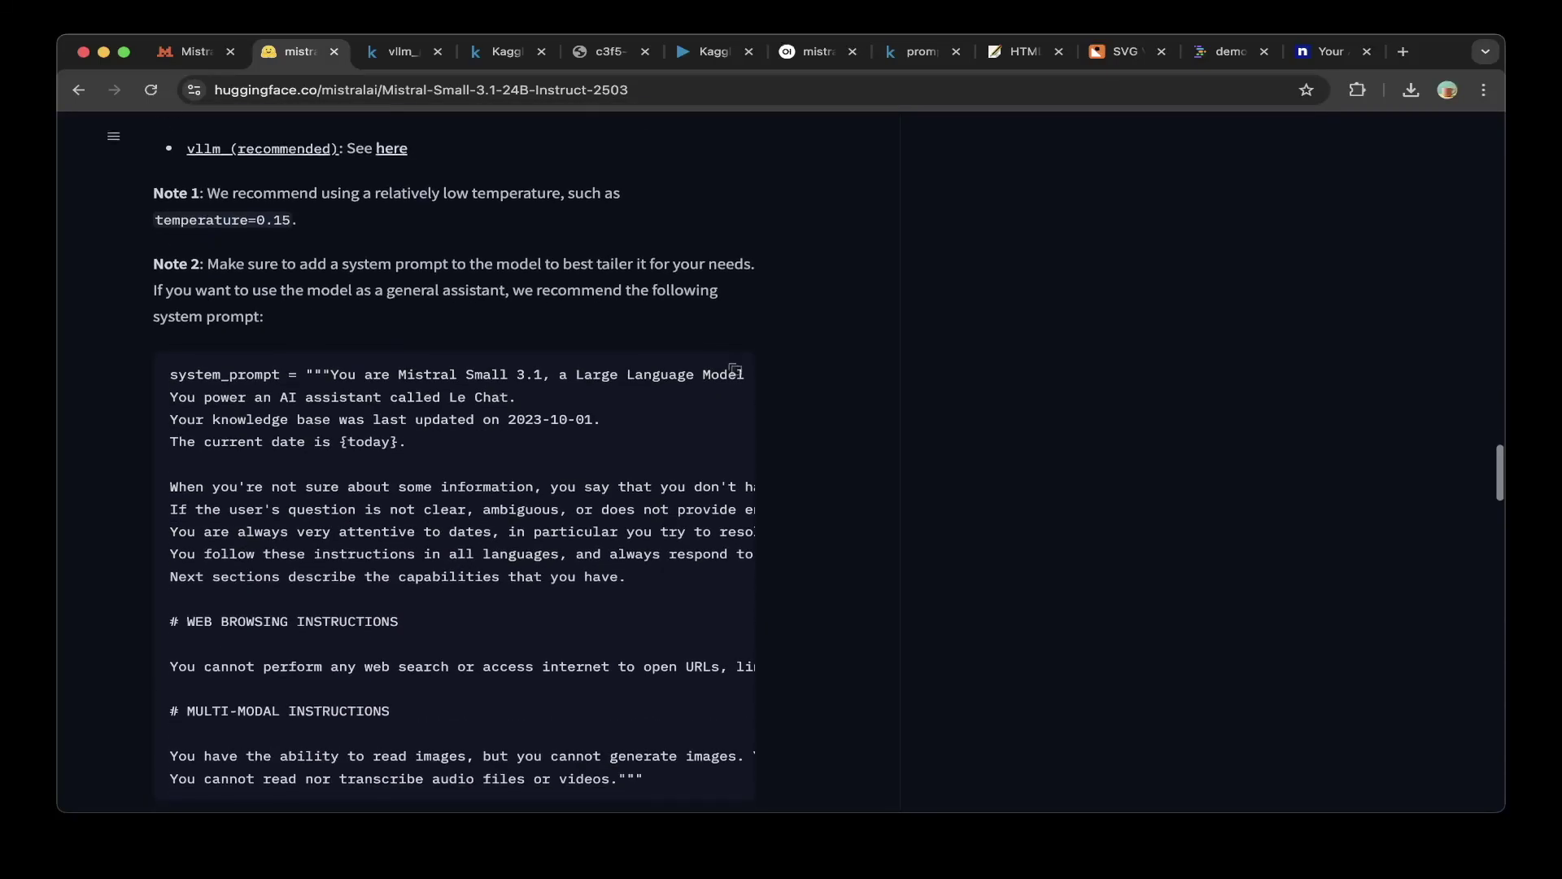
{"action": "scroll", "coordinate": [454, 456], "scroll_direction": "up", "scroll_amount": 3}
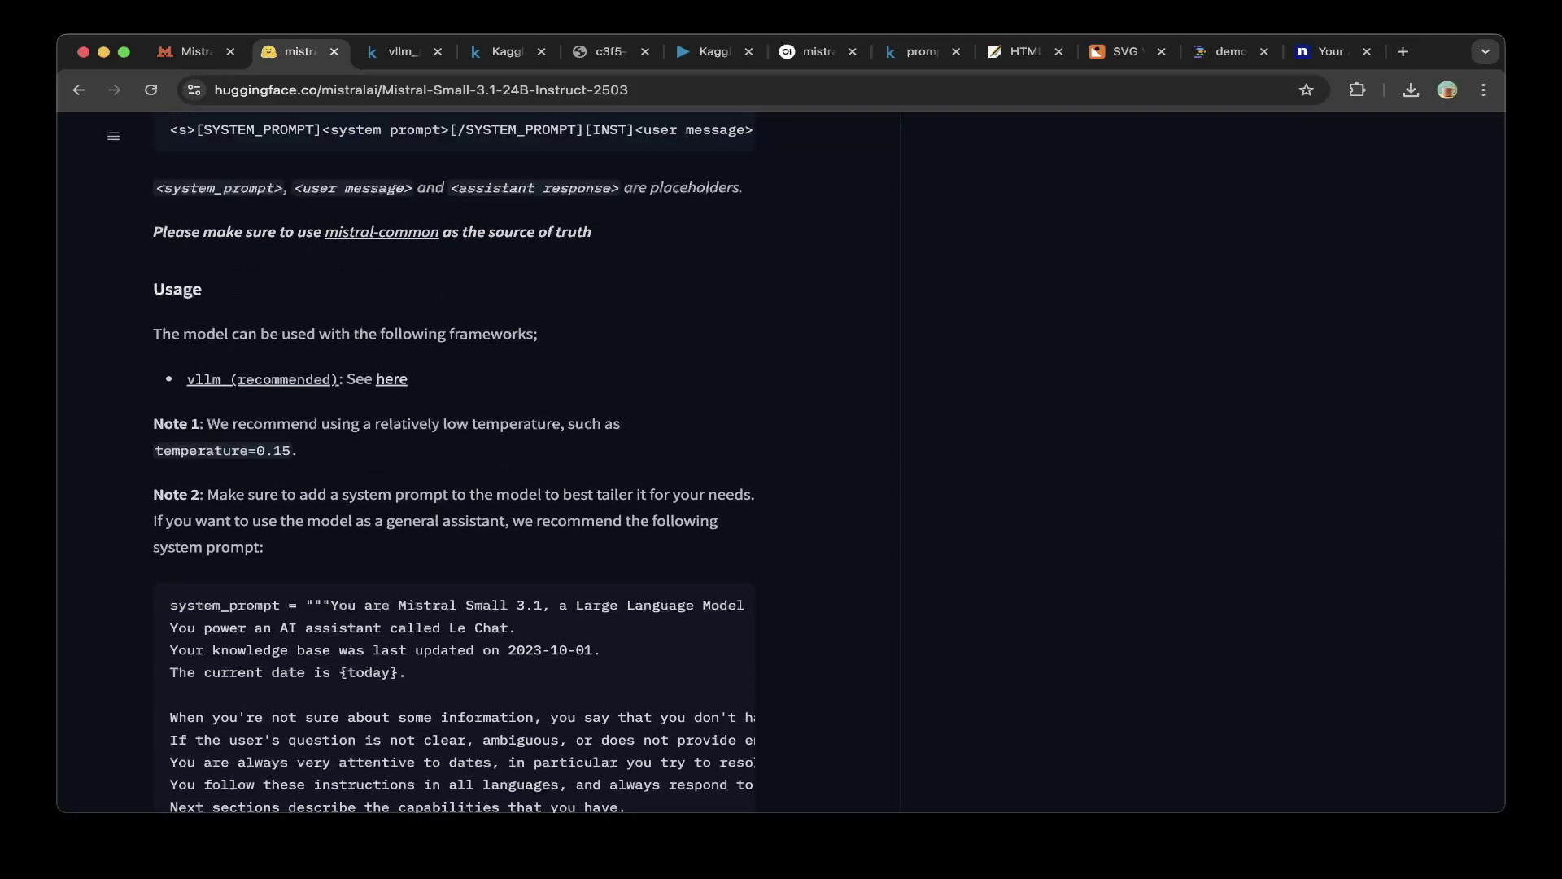
{"action": "scroll", "coordinate": [454, 455], "scroll_direction": "down", "scroll_amount": 1}
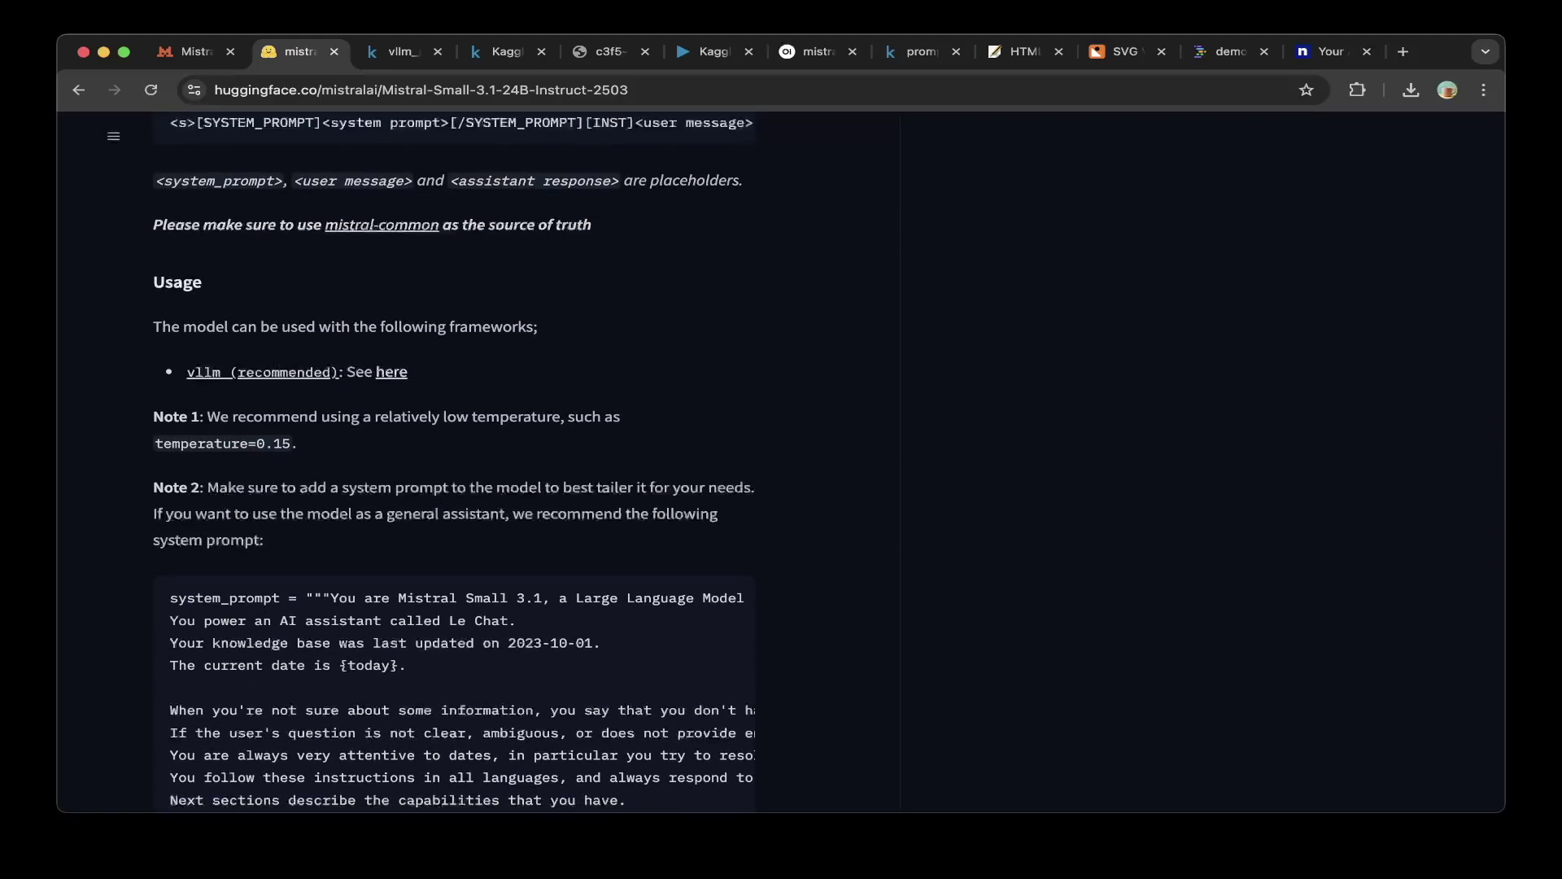
{"action": "scroll", "coordinate": [454, 455], "scroll_direction": "down", "scroll_amount": 6}
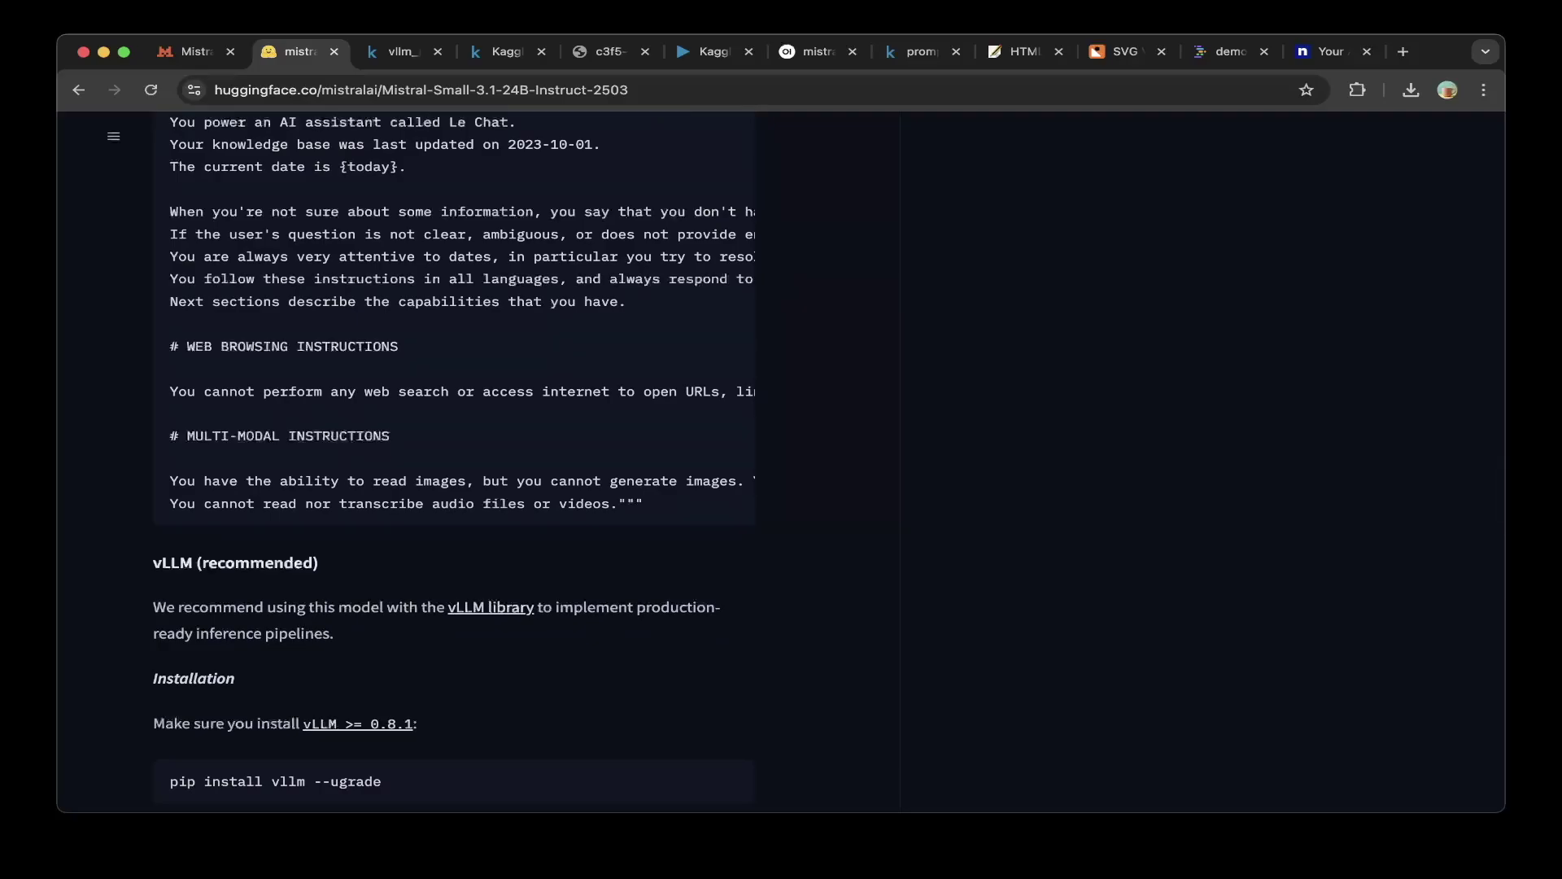
{"action": "scroll", "coordinate": [454, 456], "scroll_direction": "down", "scroll_amount": 2}
{"action": "scroll", "coordinate": [454, 455], "scroll_direction": "down", "scroll_amount": 1}
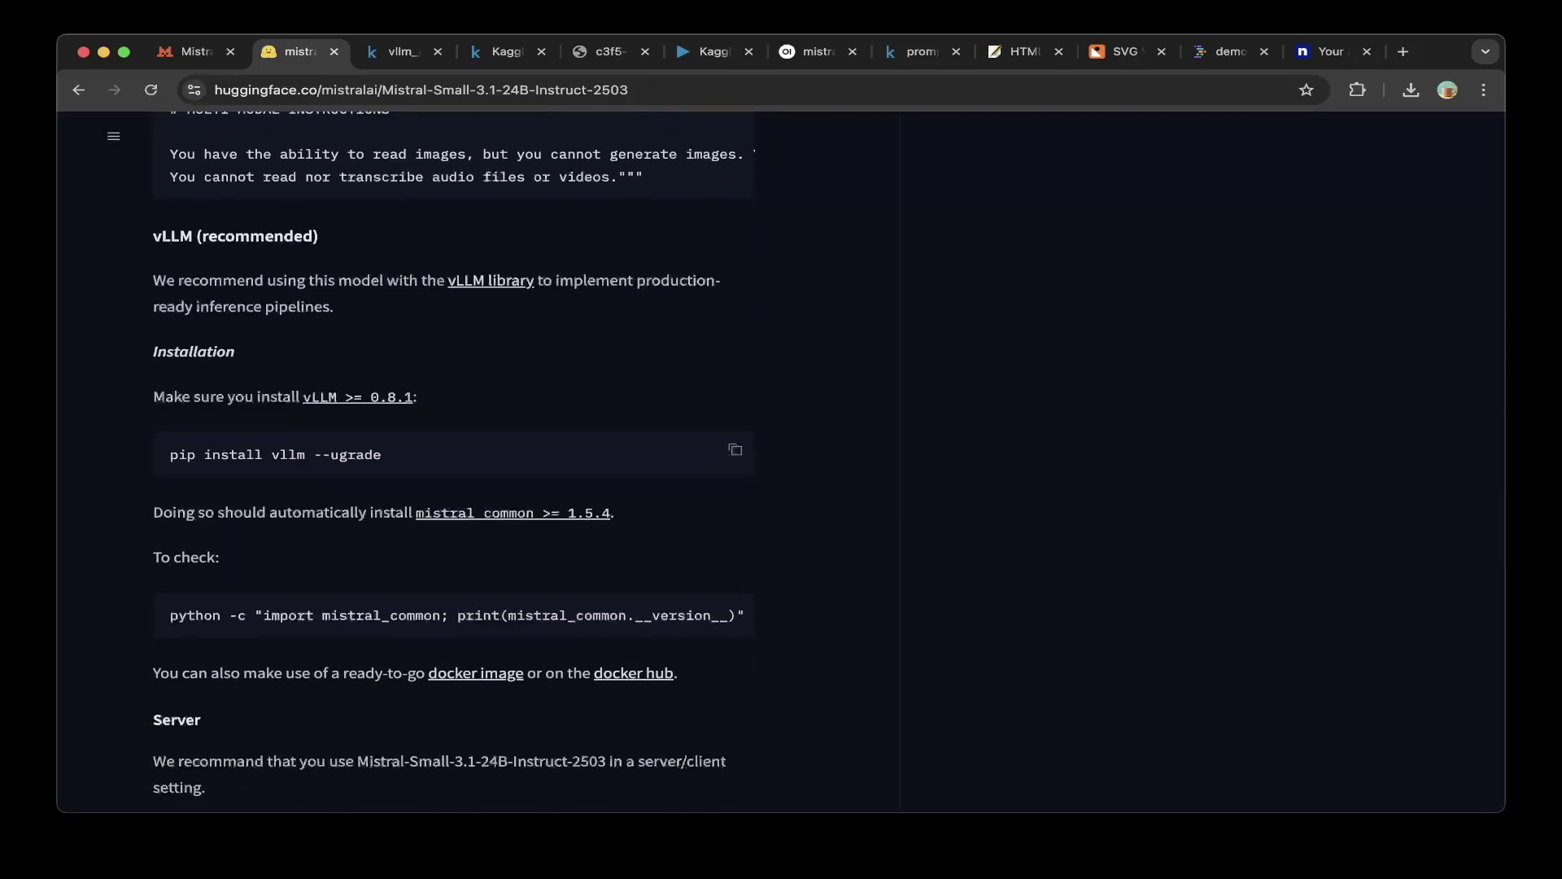
Go back to the repository's file list and review the configuration files and model weight files
{"action": "scroll", "coordinate": [454, 456], "scroll_direction": "up", "scroll_amount": 20}
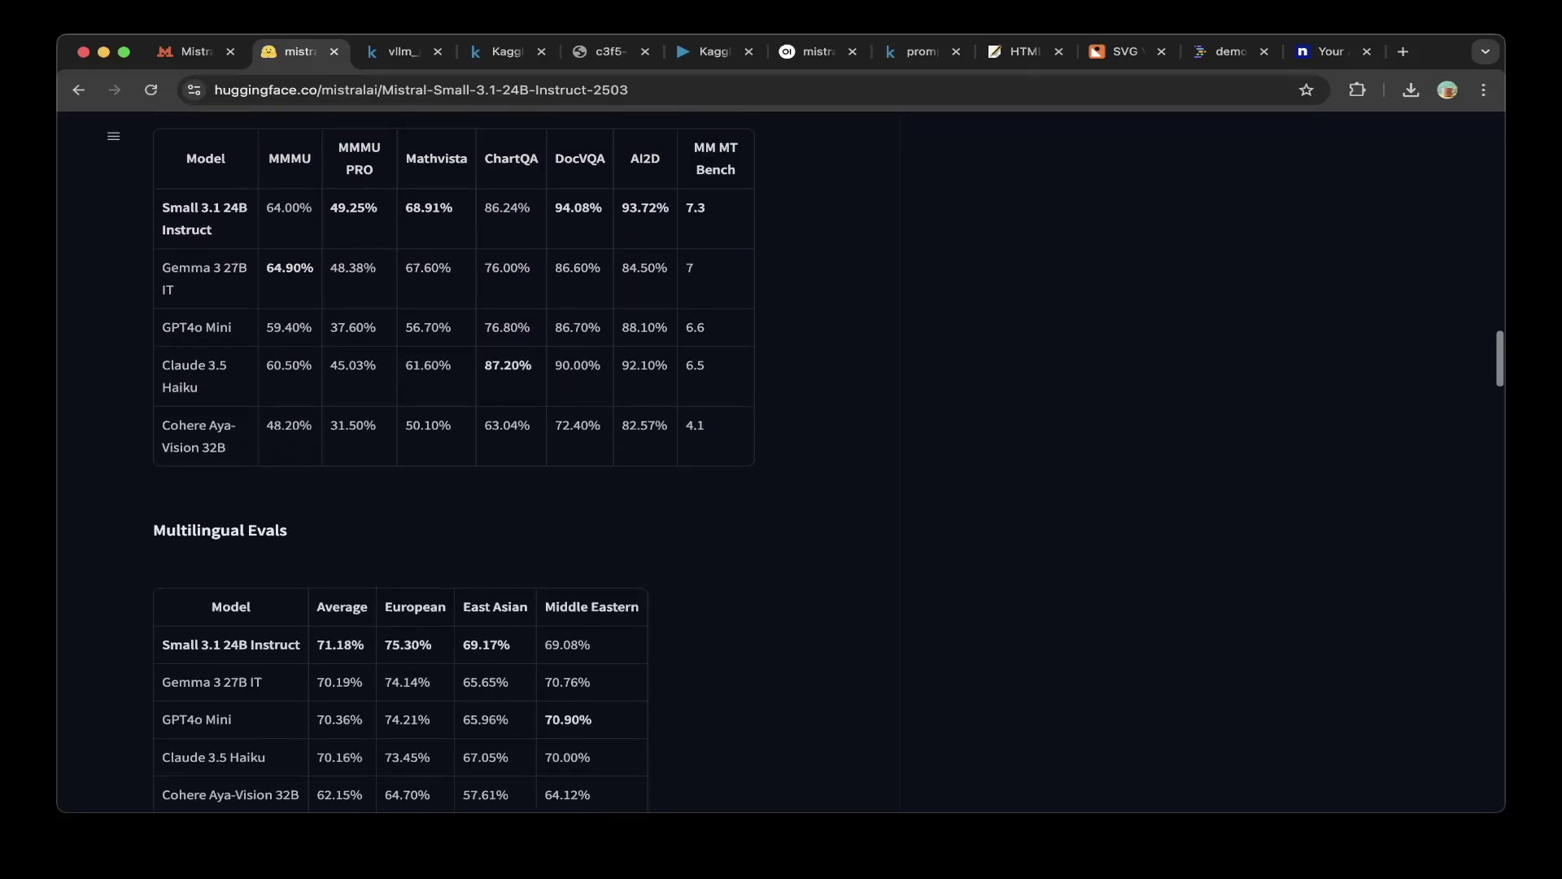
{"action": "scroll", "coordinate": [454, 456], "scroll_direction": "up", "scroll_amount": 15}
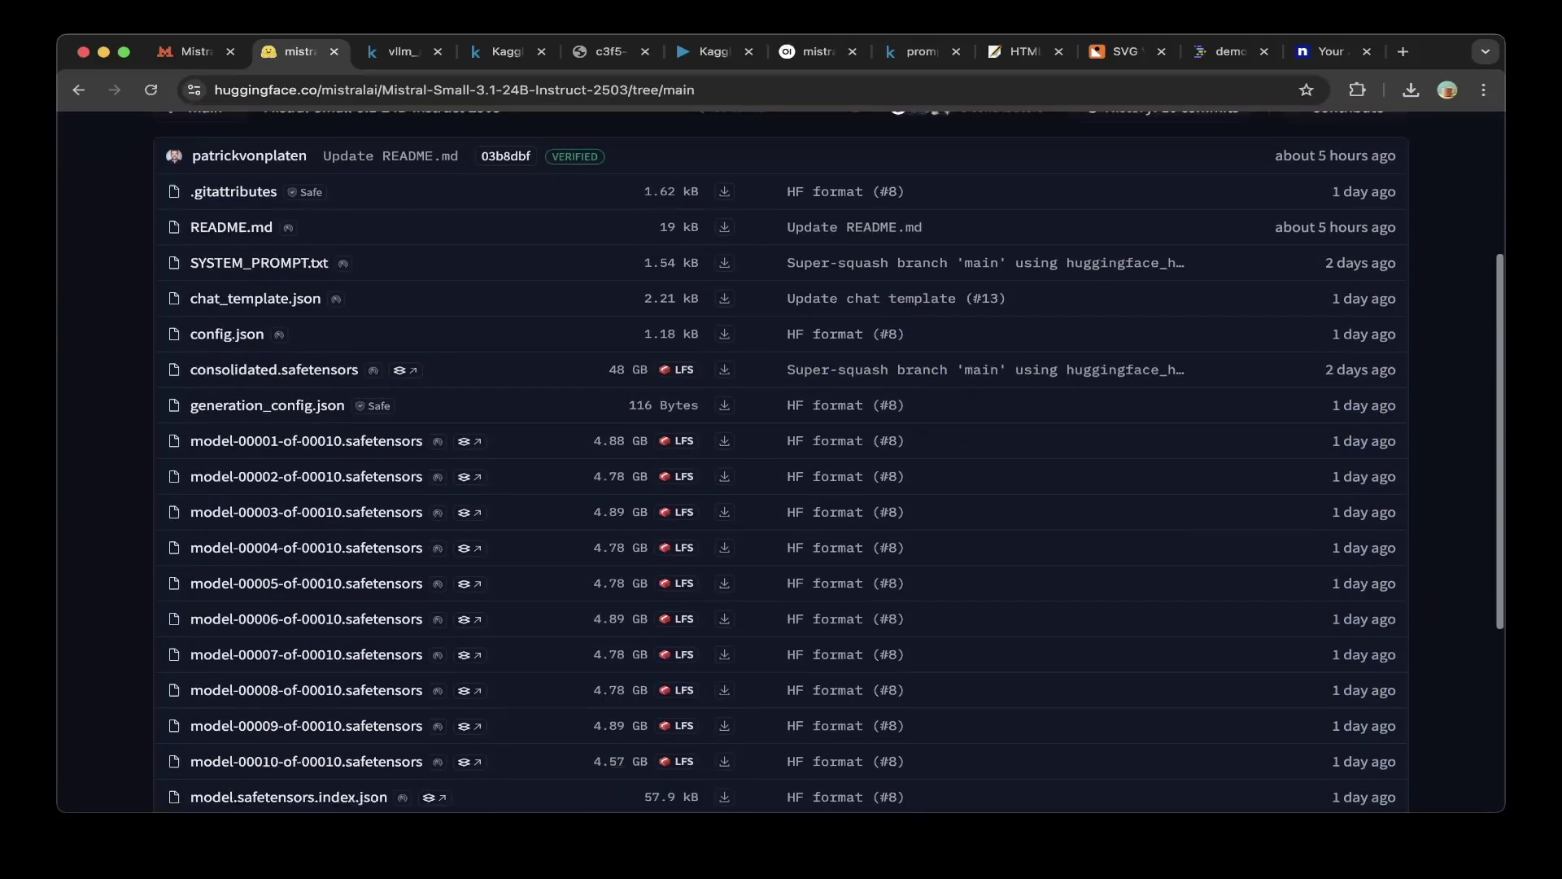
{"action": "scroll", "coordinate": [307, 446], "scroll_direction": "down", "scroll_amount": 4}
{"action": "scroll", "coordinate": [307, 446], "scroll_direction": "up", "scroll_amount": 2}
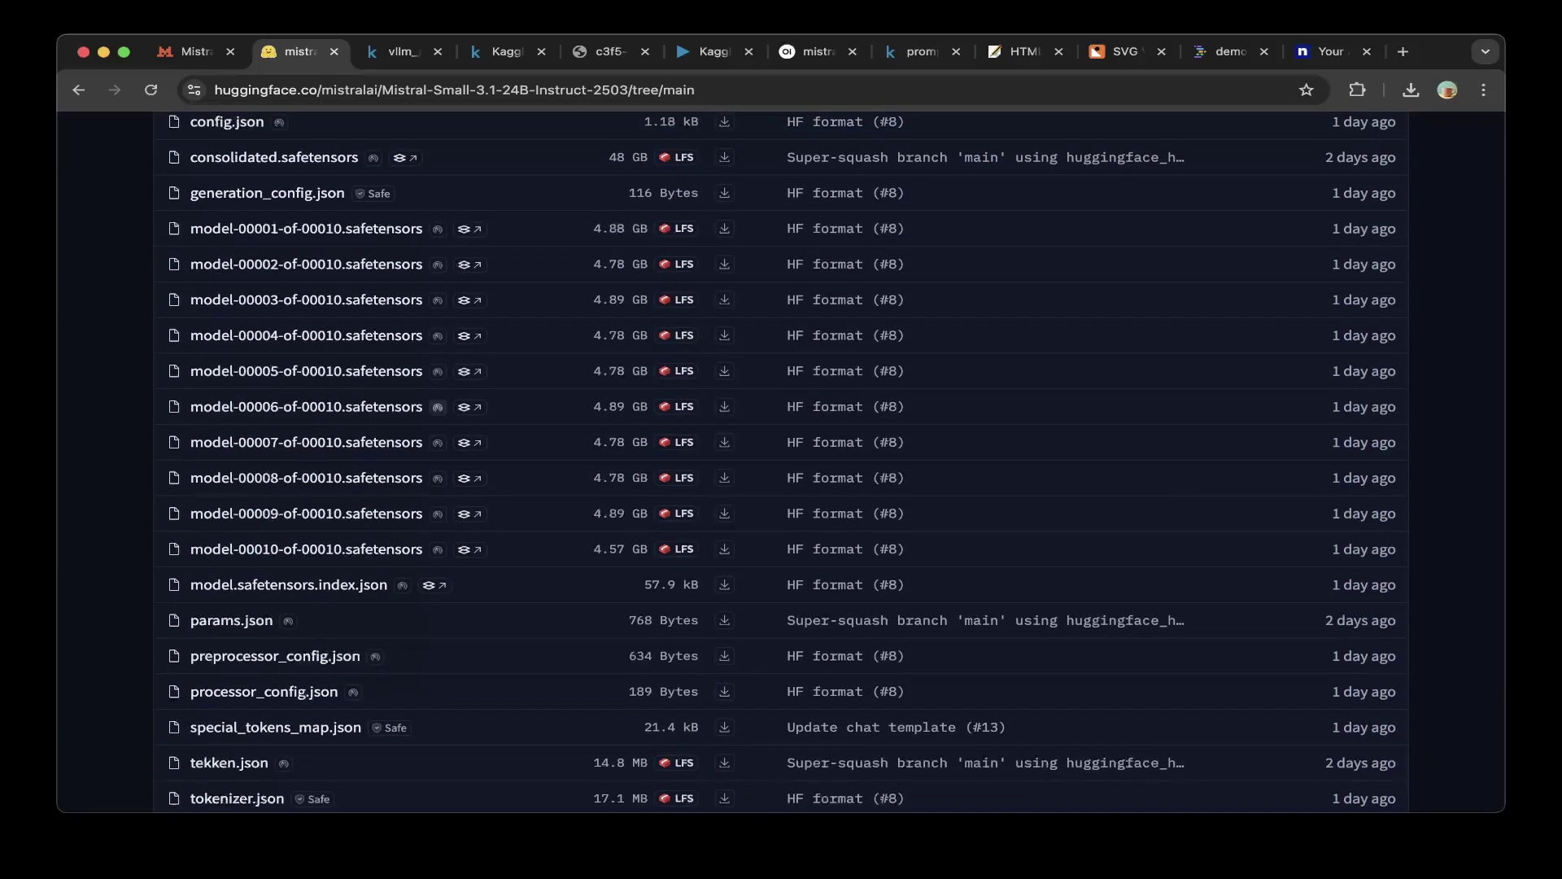
{"action": "scroll", "coordinate": [437, 443], "scroll_direction": "up", "scroll_amount": 7}
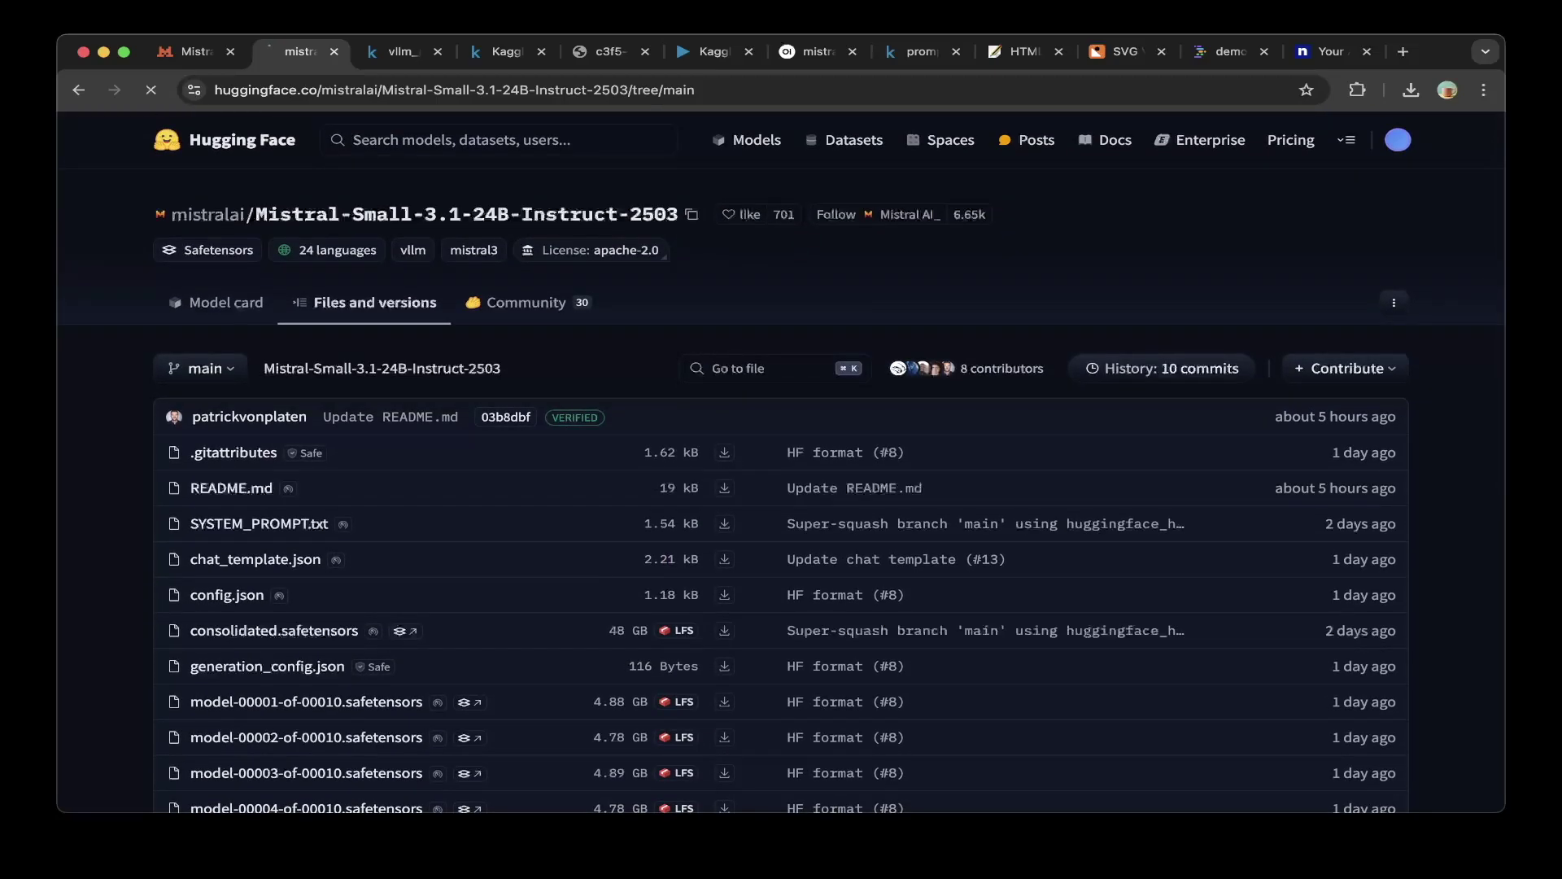
Switch to the vllm_public notebook and review the vllm serve command's tokenizer, load format, tool-calling and tensor-parallel options
{"action": "key", "text": "ctrl+Tab"}
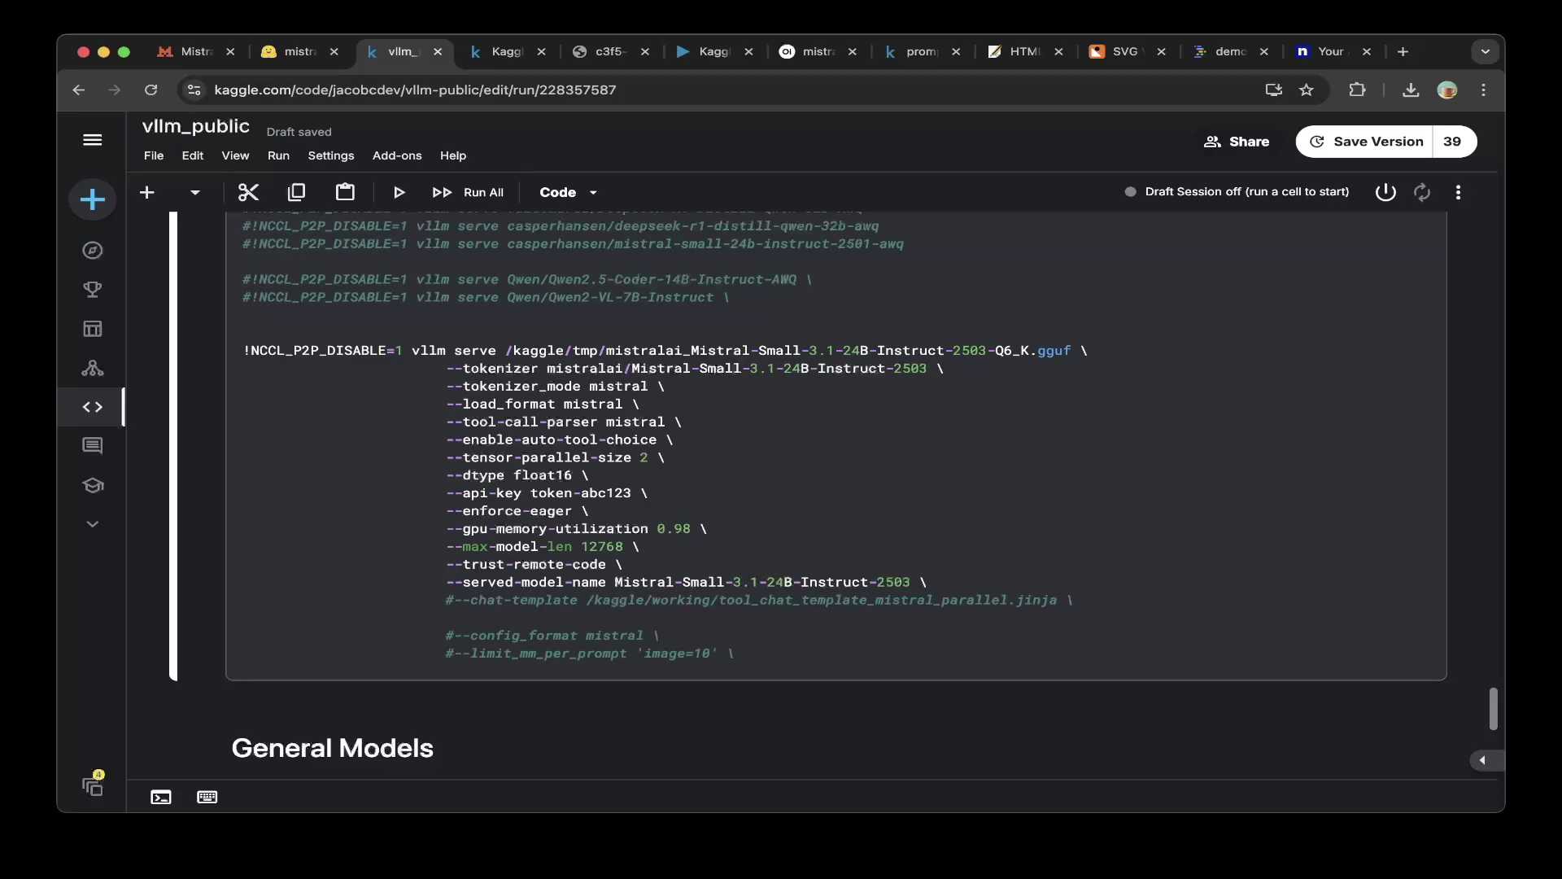
{"action": "left_click_drag", "start_coordinate": [455, 368], "coordinate": [620, 368]}
{"action": "left_click", "coordinate": [766, 368]}
{"action": "left_click", "coordinate": [938, 368]}
{"action": "double_click", "coordinate": [648, 386]}
{"action": "left_click", "coordinate": [632, 404]}
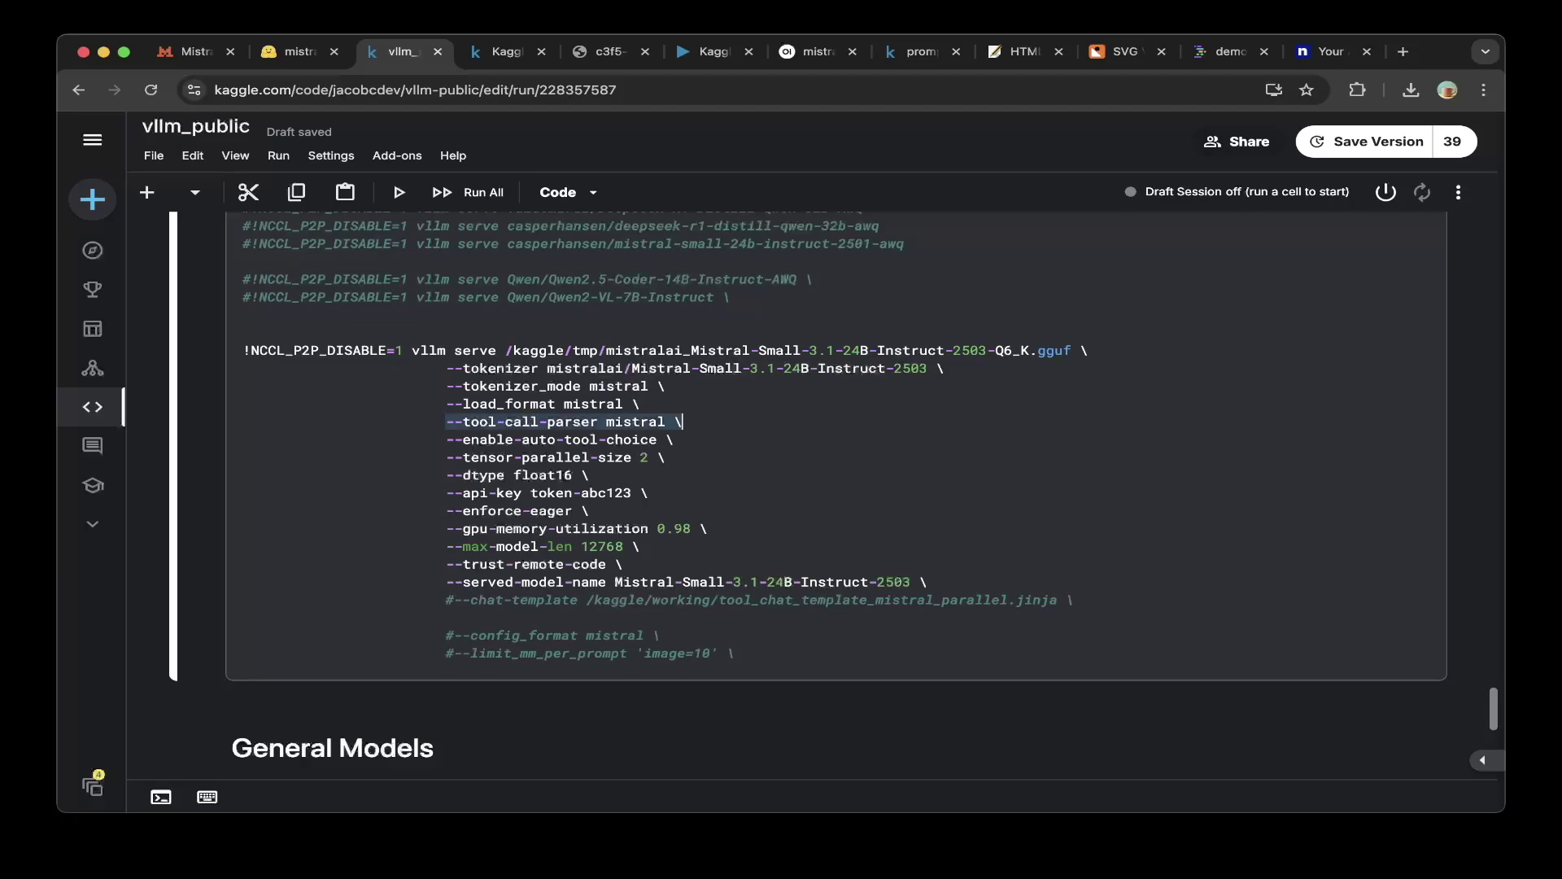
{"action": "left_click", "coordinate": [682, 421]}
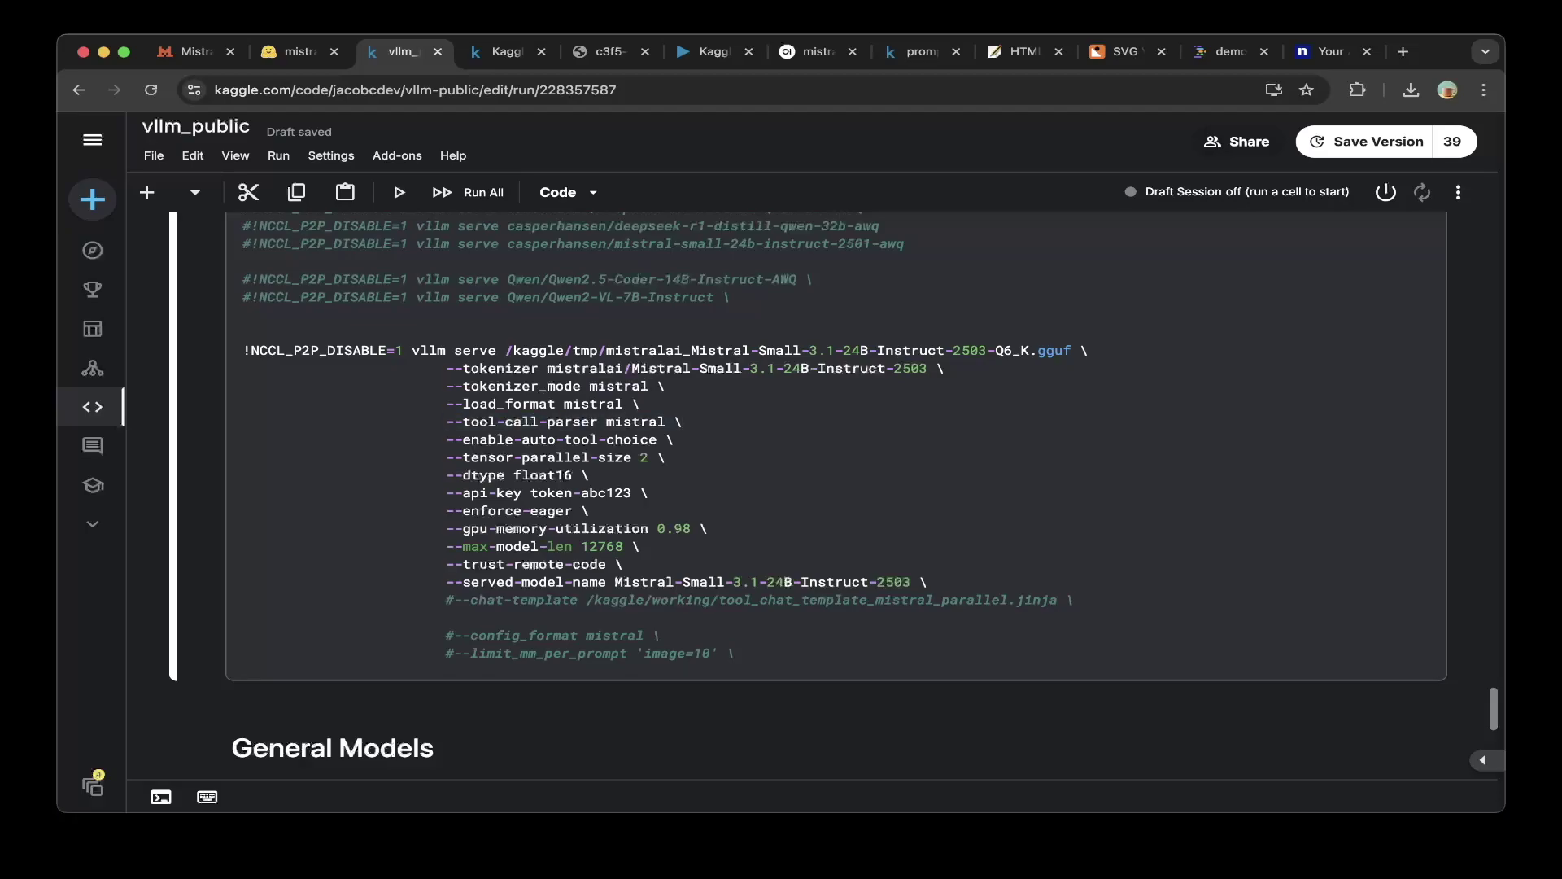
{"action": "left_click", "coordinate": [674, 439]}
{"action": "left_click", "coordinate": [665, 457]}
Examine the rest of the vllm serve command, from dtype and GPU memory utilization to the served model name and commented chat template
{"action": "left_click_drag", "start_coordinate": [665, 457], "coordinate": [864, 581]}
{"action": "left_click", "coordinate": [864, 582]}
{"action": "left_click_drag", "start_coordinate": [454, 510], "coordinate": [983, 600]}
{"action": "left_click", "coordinate": [983, 617]}
{"action": "scroll", "coordinate": [836, 488], "scroll_direction": "up", "scroll_amount": 2}
{"action": "scroll", "coordinate": [808, 486], "scroll_direction": "down", "scroll_amount": 1}
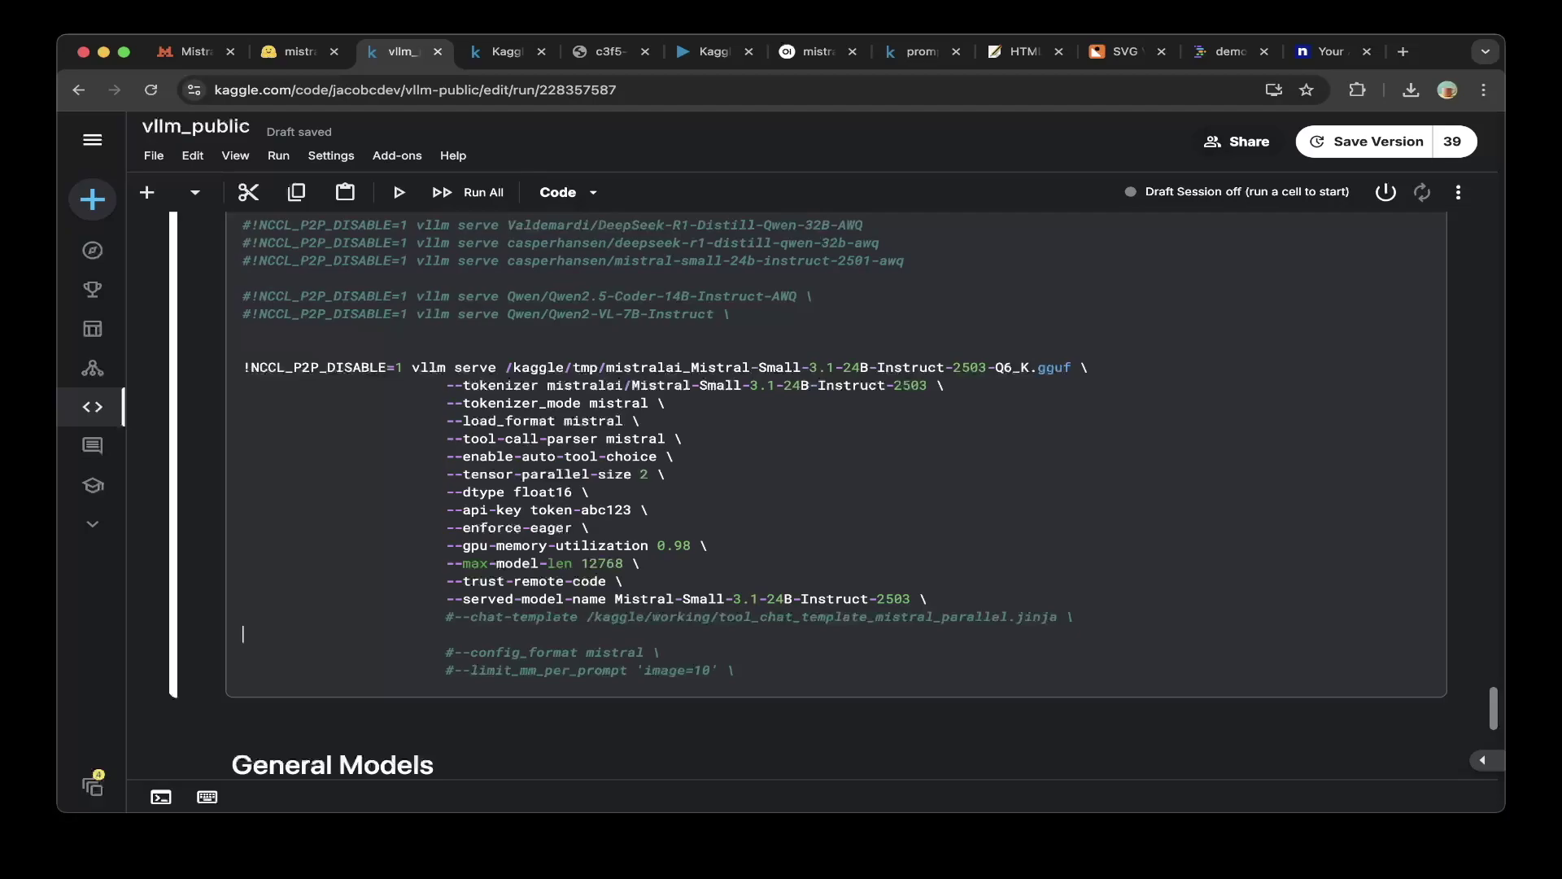
{"action": "scroll", "coordinate": [835, 494], "scroll_direction": "down", "scroll_amount": 1}
{"action": "scroll", "coordinate": [835, 494], "scroll_direction": "up", "scroll_amount": 2}
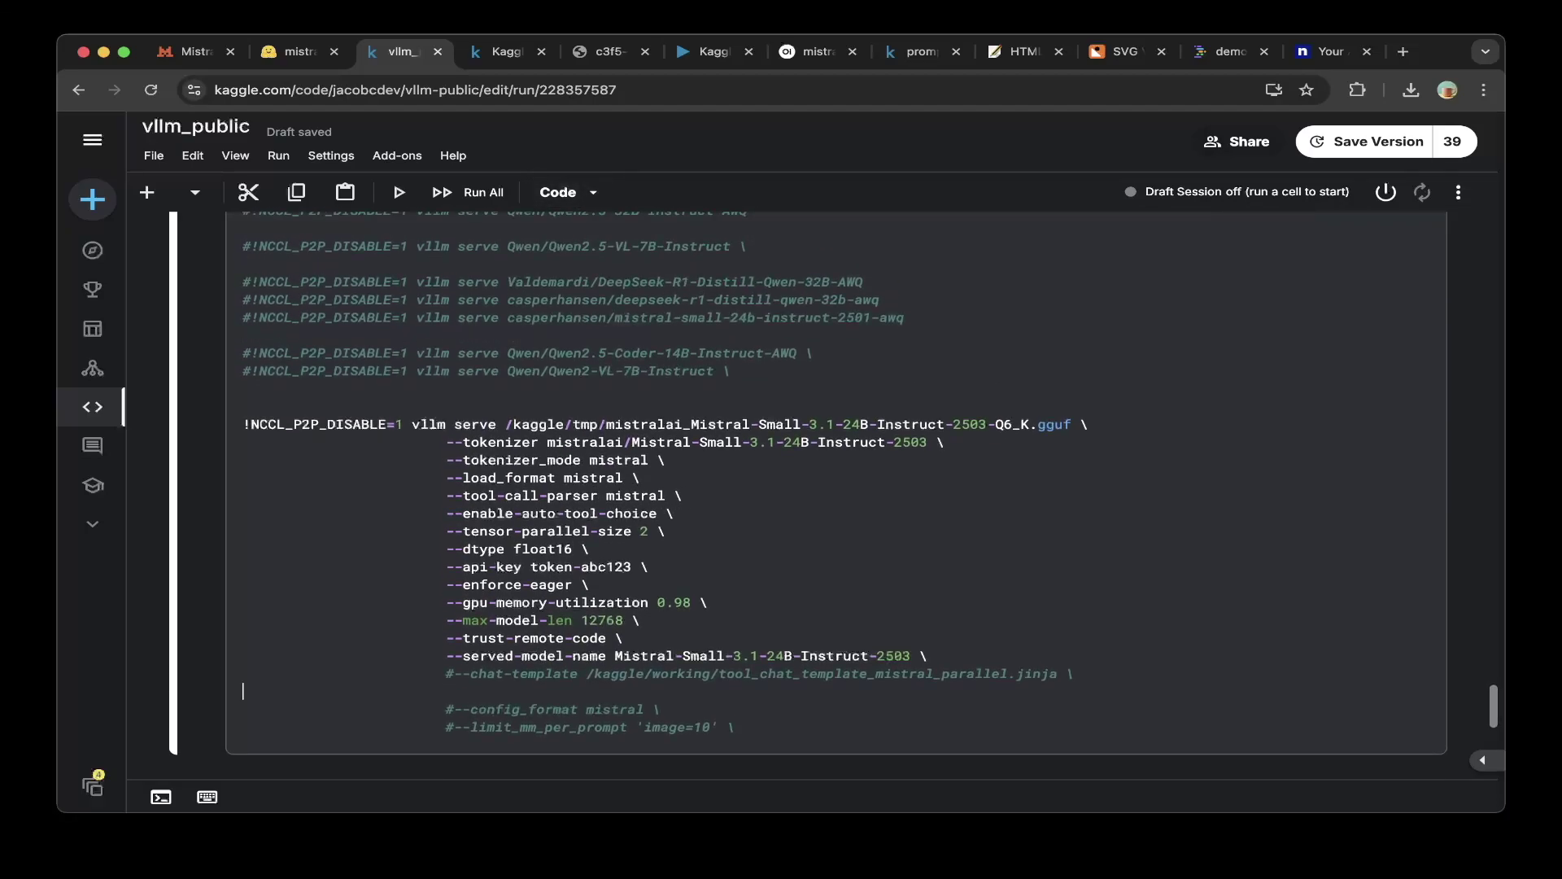
Switch to the ollama_public notebook and review the ngrok connection cell and its tunnel output
{"action": "left_click", "coordinate": [507, 51]}
{"action": "scroll", "coordinate": [806, 488], "scroll_direction": "up", "scroll_amount": 4}
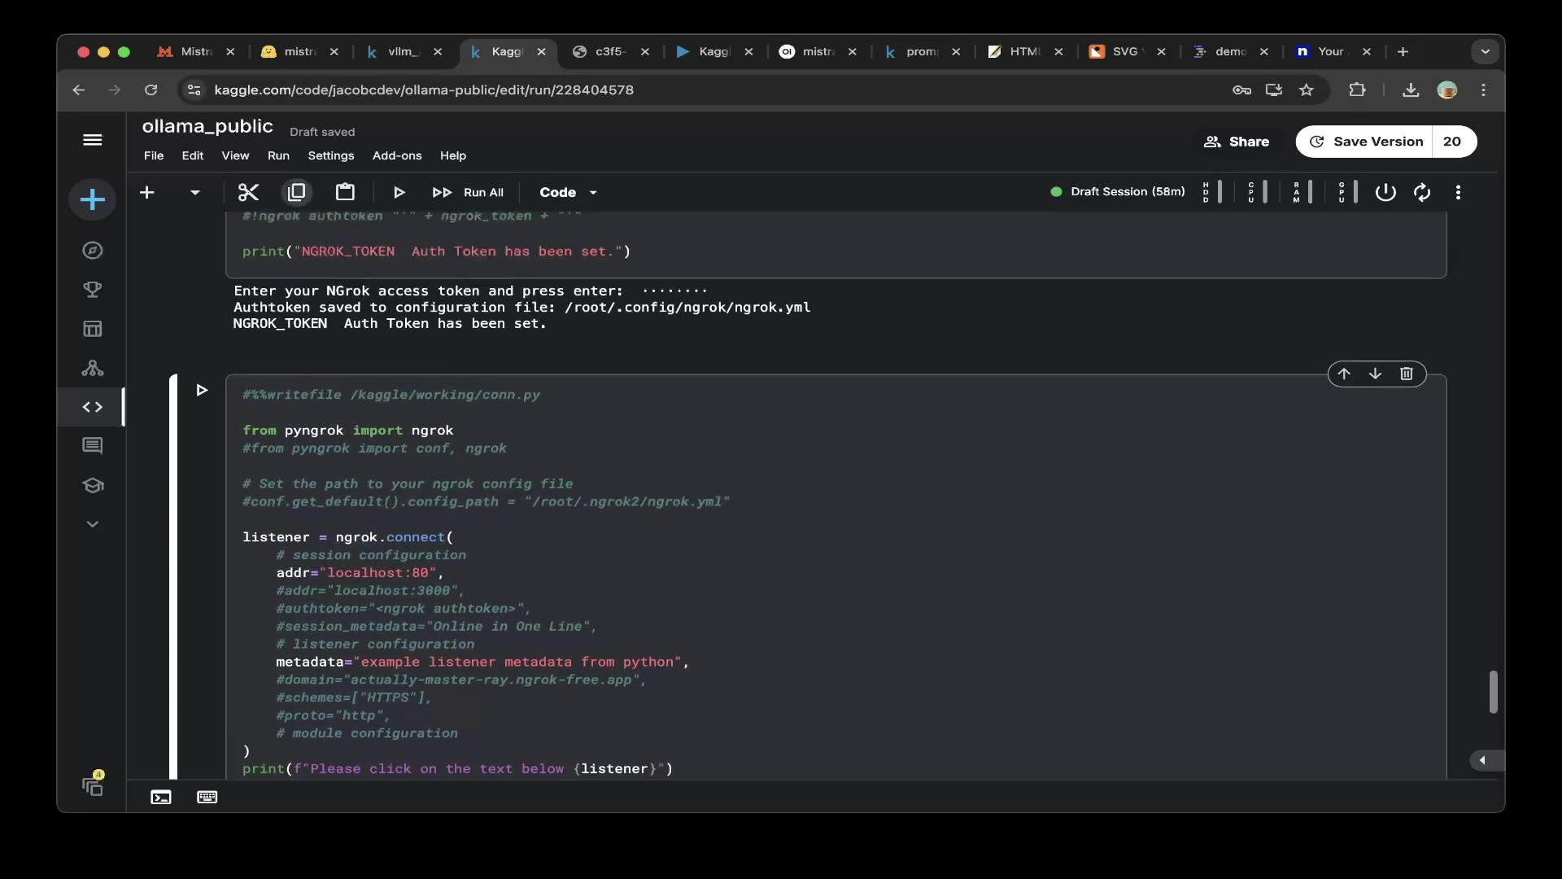
{"action": "scroll", "coordinate": [805, 488], "scroll_direction": "down", "scroll_amount": 2}
{"action": "scroll", "coordinate": [805, 489], "scroll_direction": "down", "scroll_amount": 1}
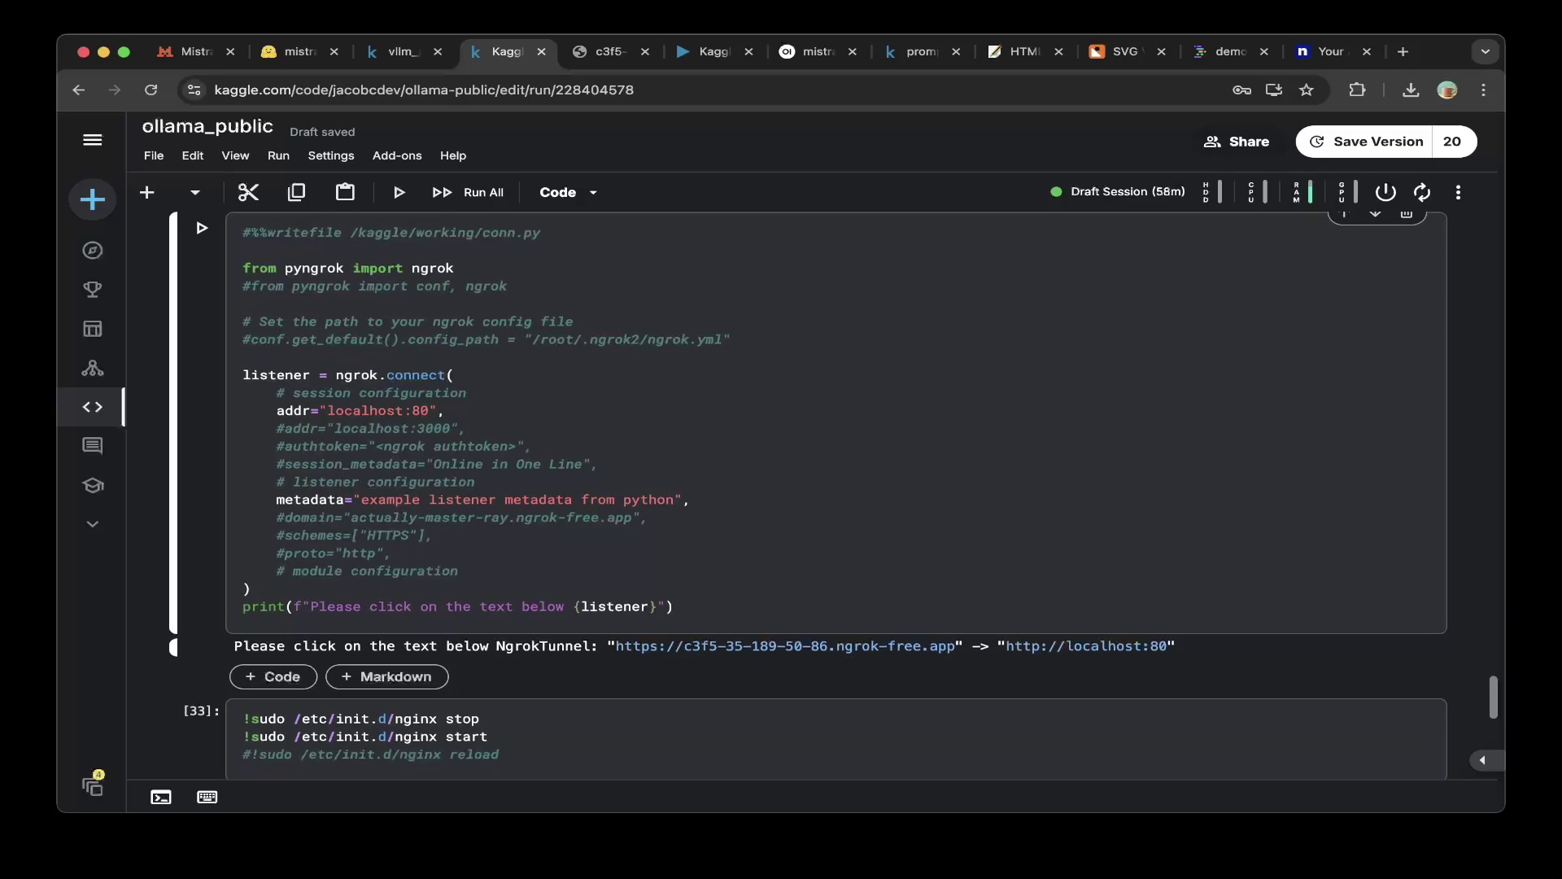
{"action": "scroll", "coordinate": [805, 488], "scroll_direction": "down", "scroll_amount": 1}
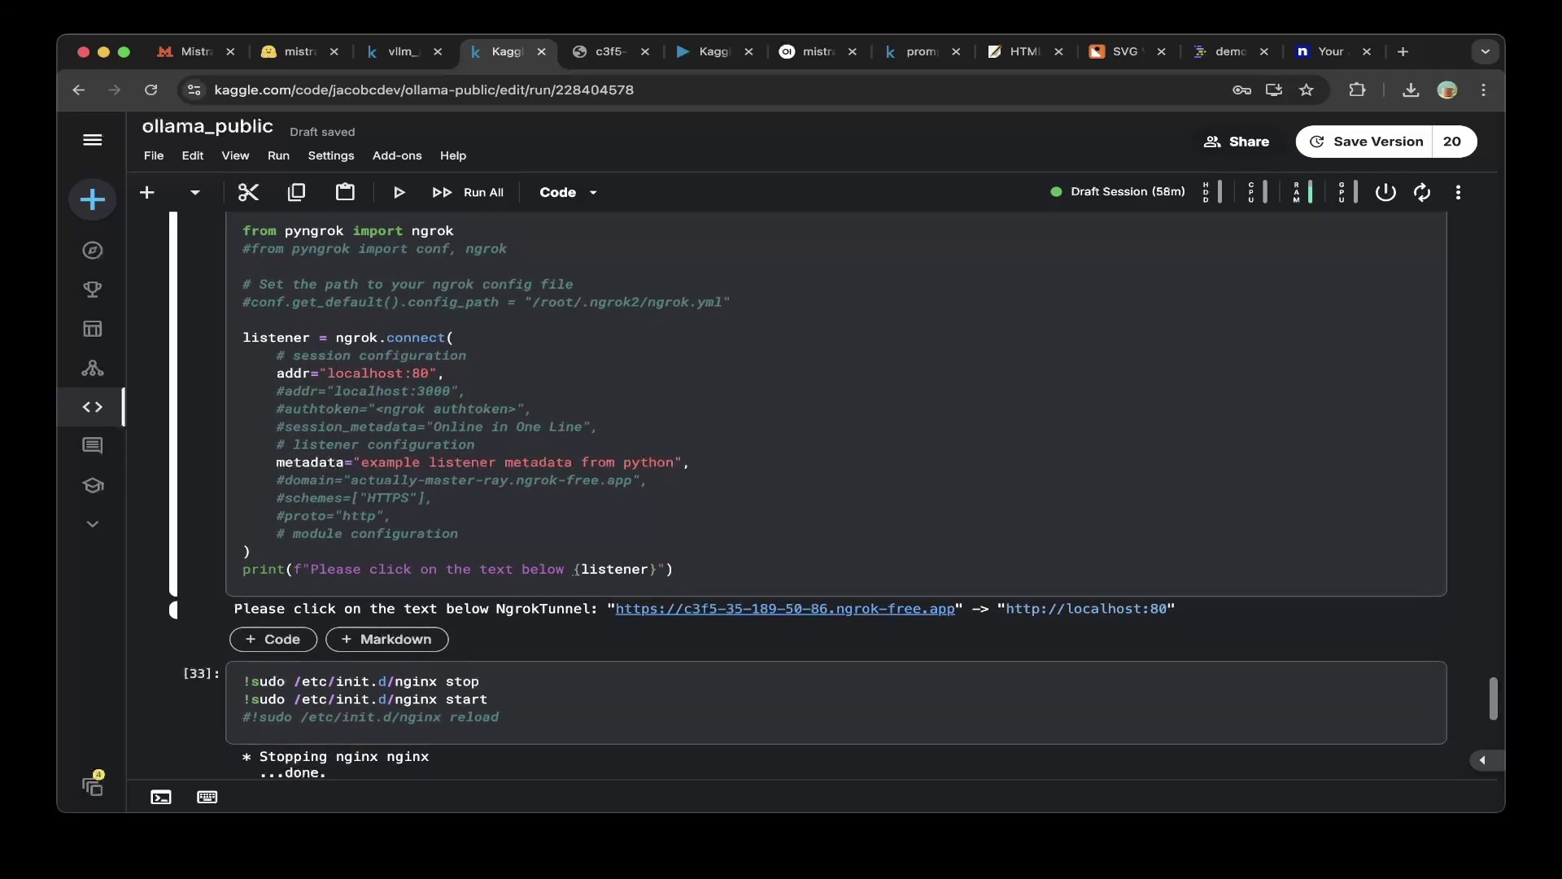
Open the ngrok tunnel's /api/tags page and search the model list for "mis"
{"action": "left_click", "coordinate": [785, 609]}
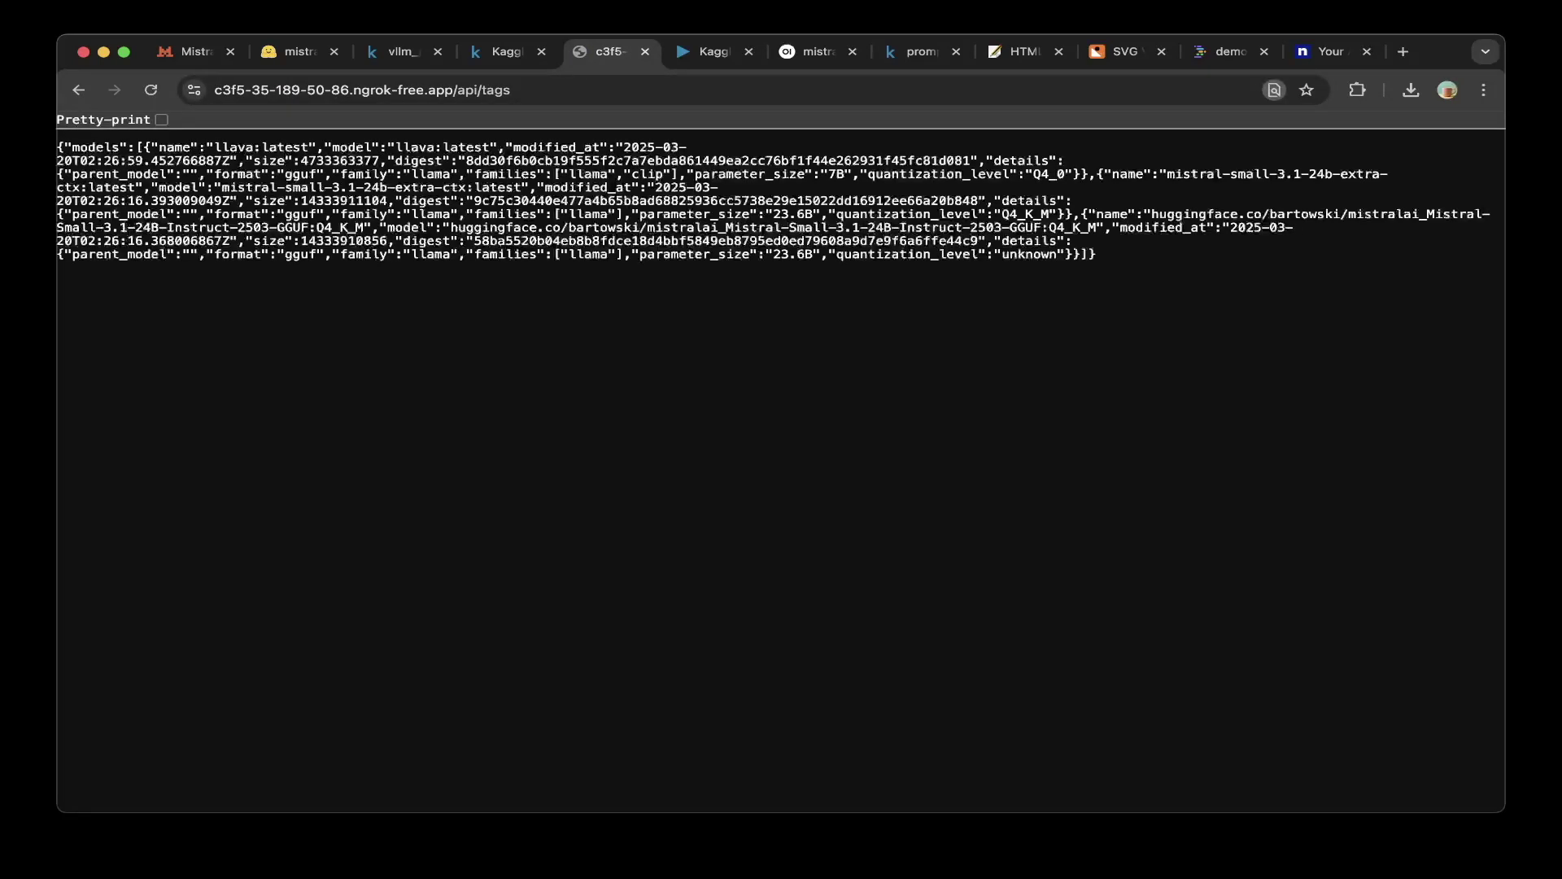
{"action": "type", "text": "mis"}
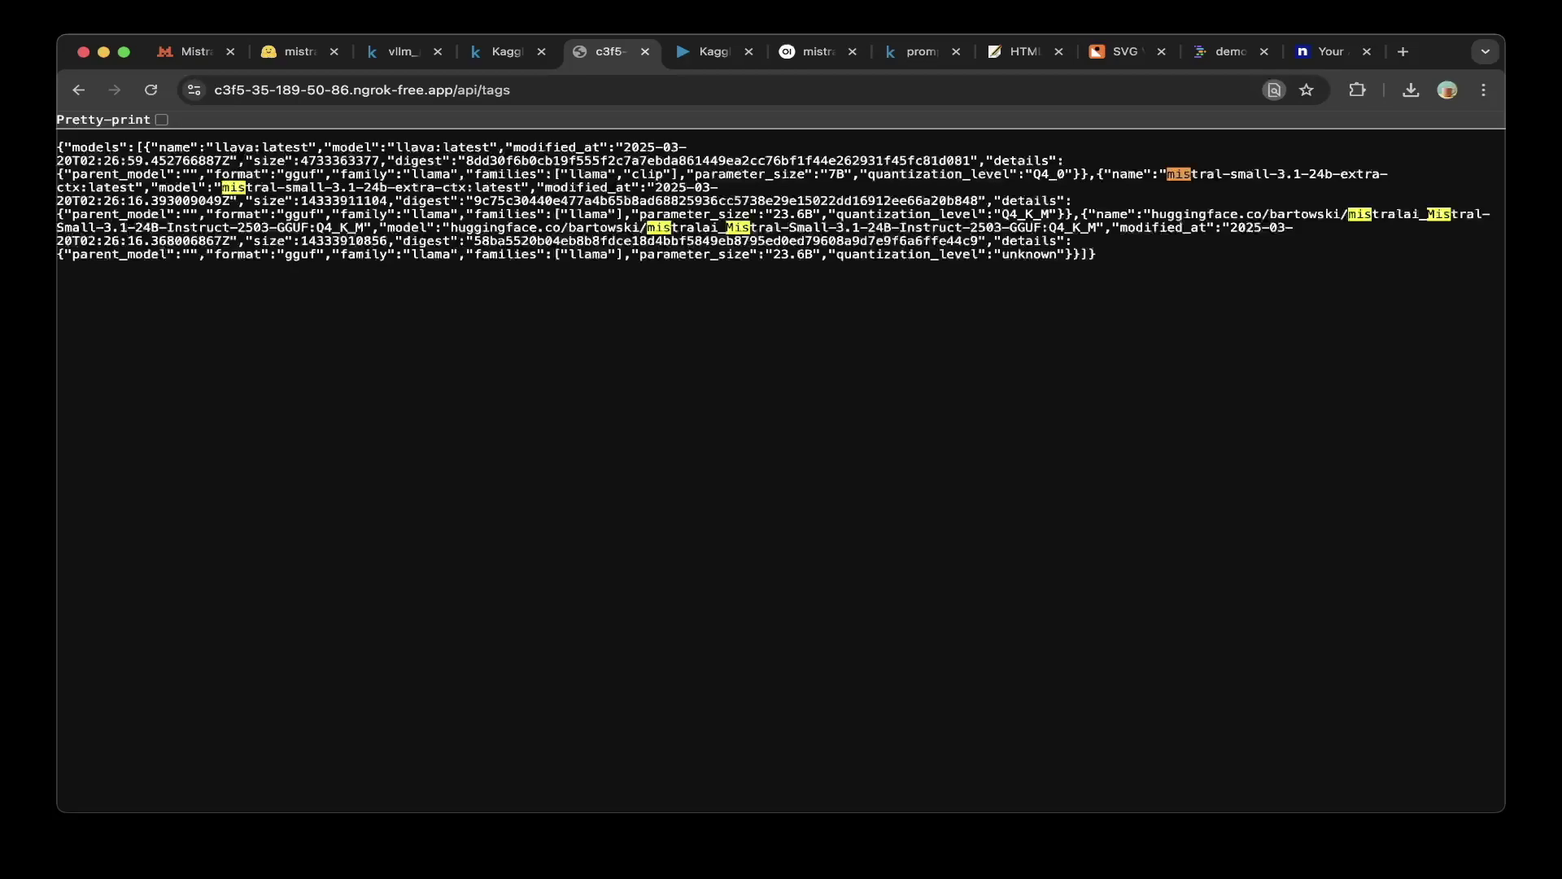
{"action": "key", "text": "Escape"}
Switch to the openwebui_public notebook and look through the running Open WebUI server log and the cells below it
{"action": "key", "text": "ctrl+Tab"}
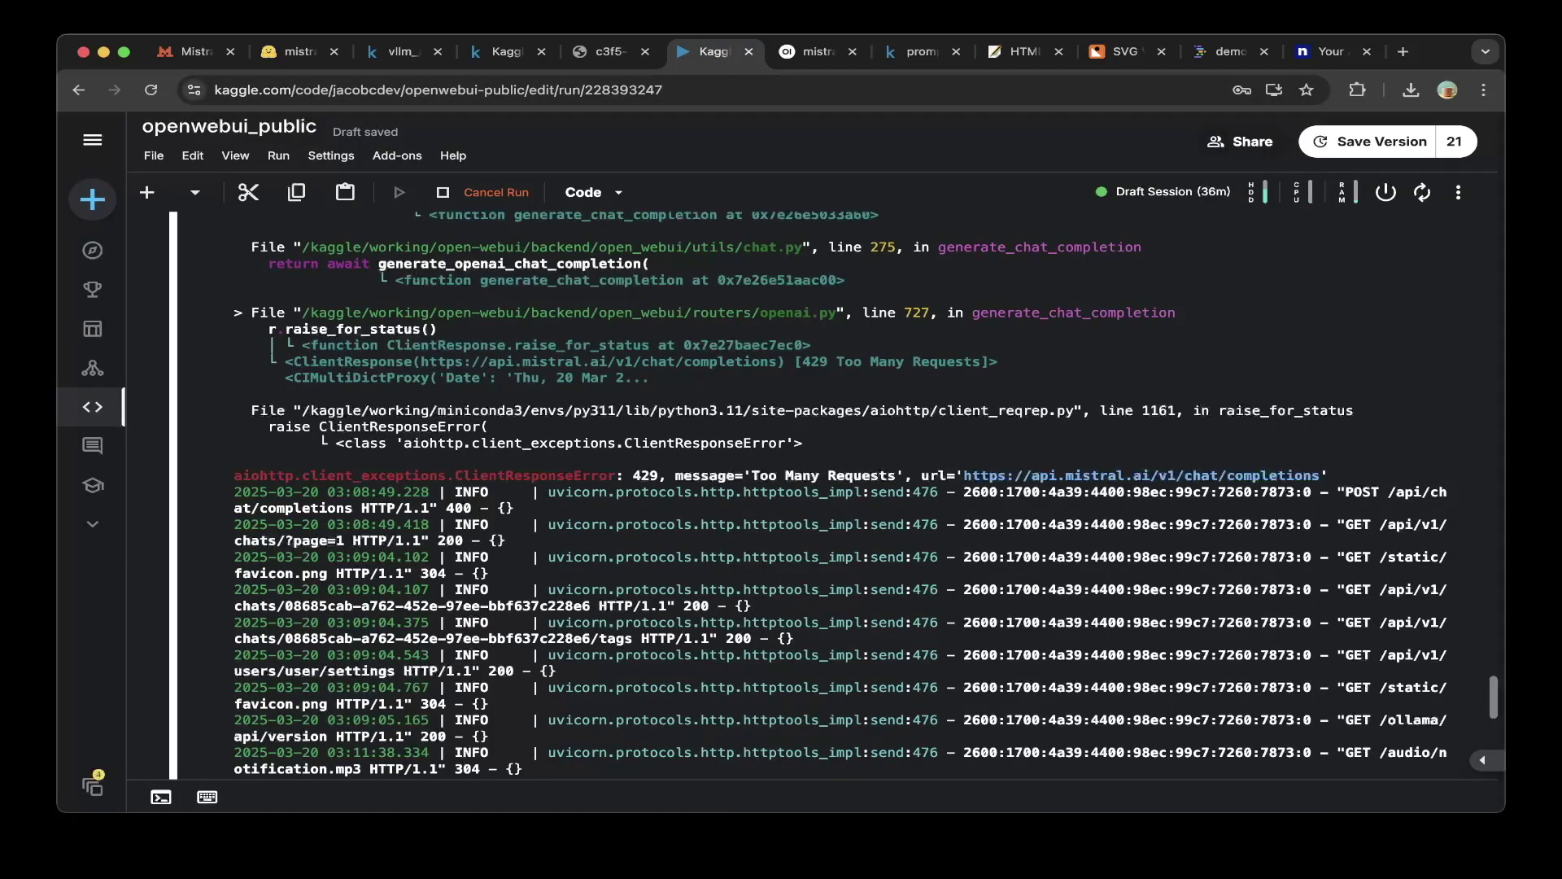
{"action": "scroll", "coordinate": [813, 488], "scroll_direction": "up", "scroll_amount": 5}
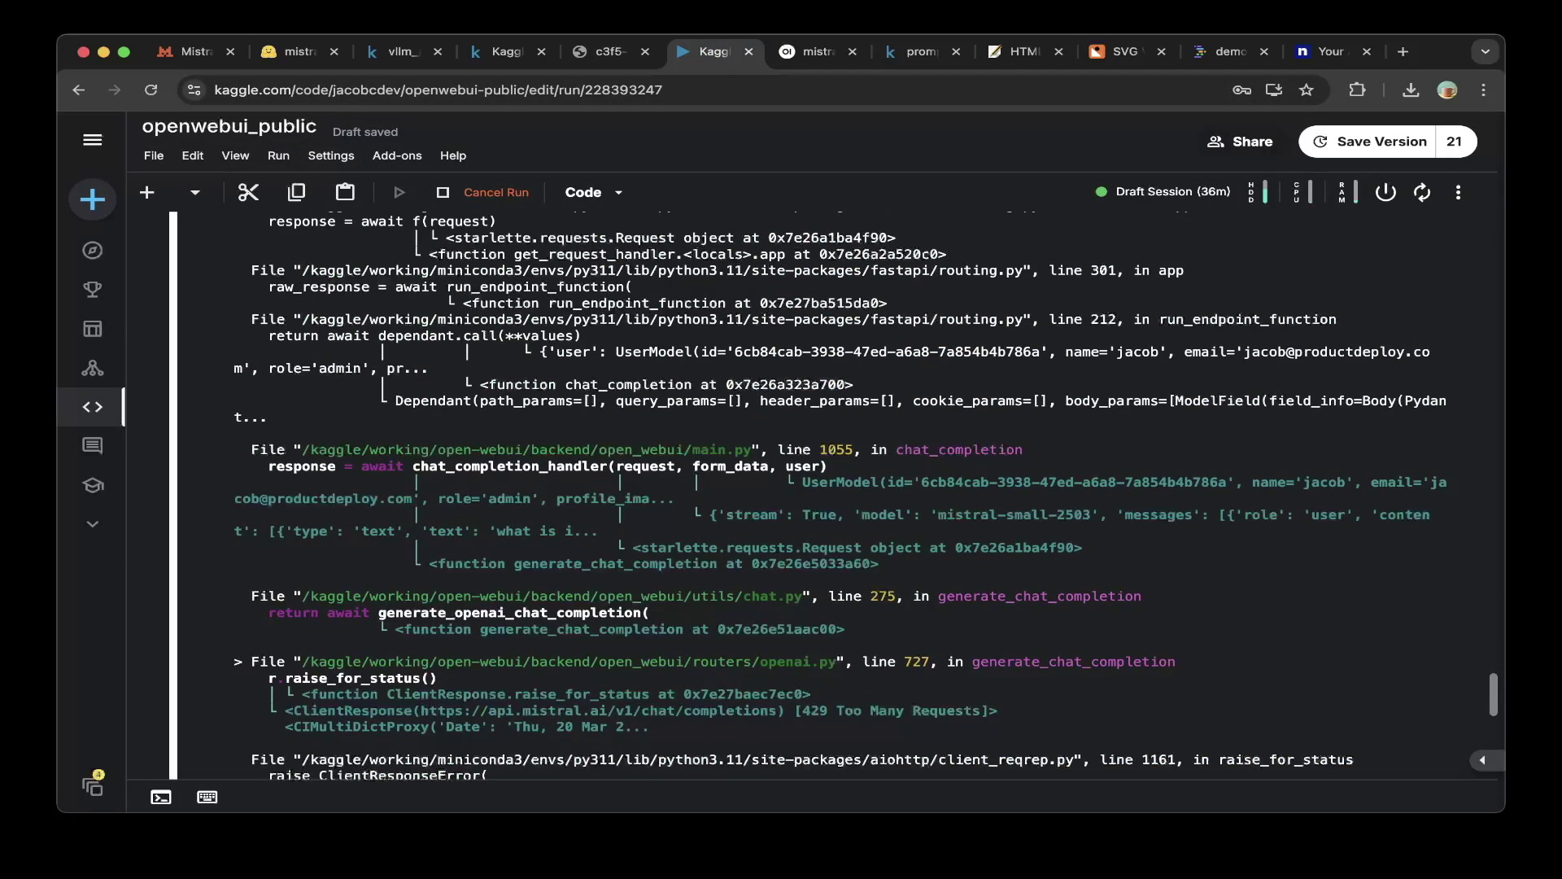
{"action": "scroll", "coordinate": [813, 488], "scroll_direction": "down", "scroll_amount": 10}
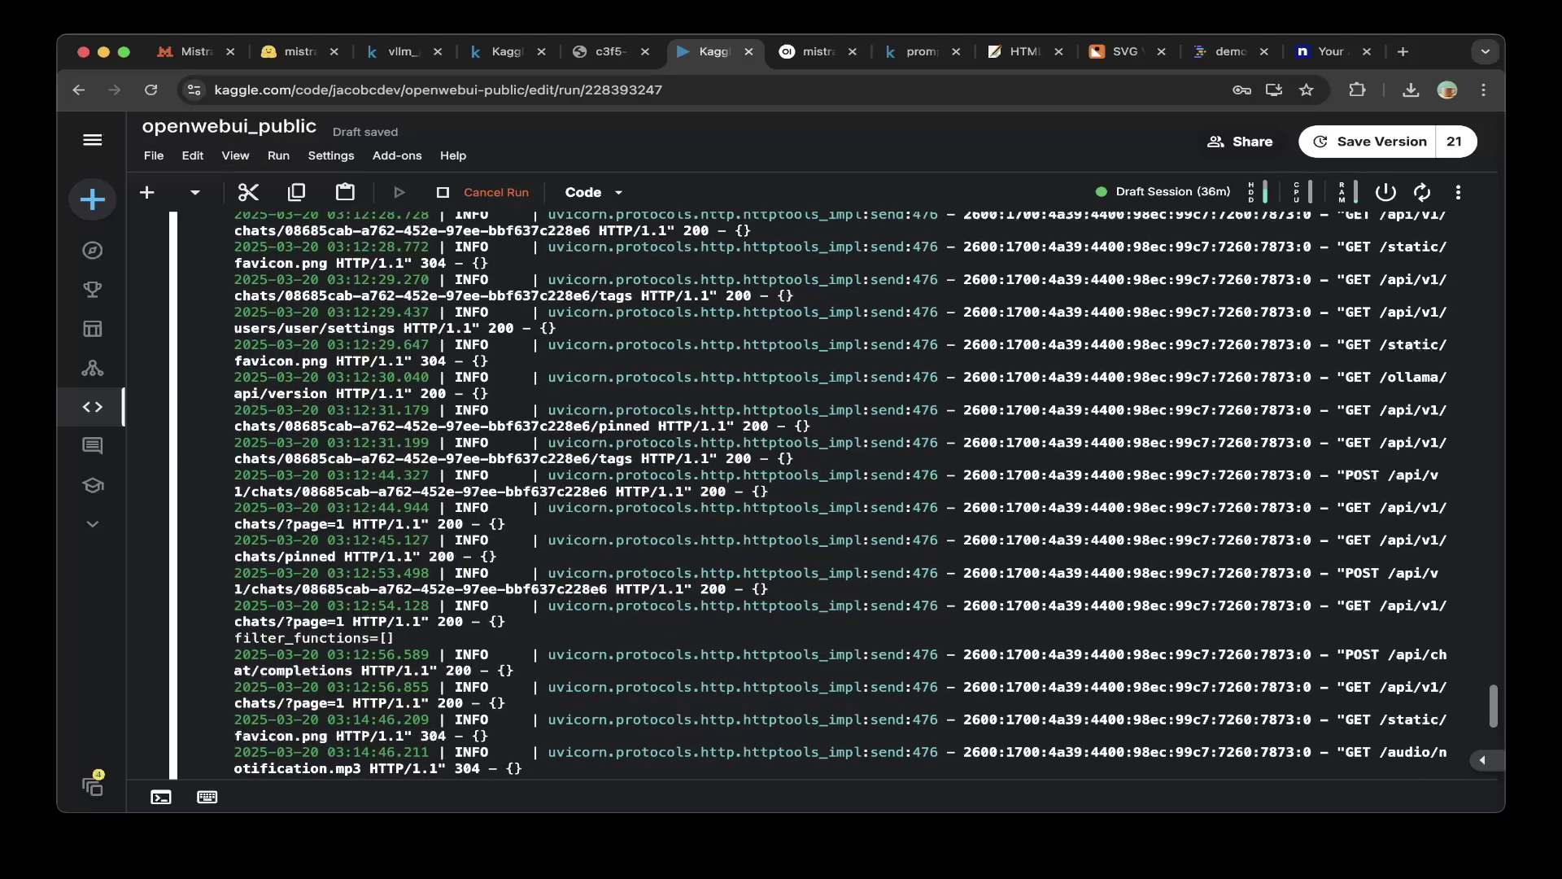
{"action": "scroll", "coordinate": [811, 494], "scroll_direction": "down", "scroll_amount": 7}
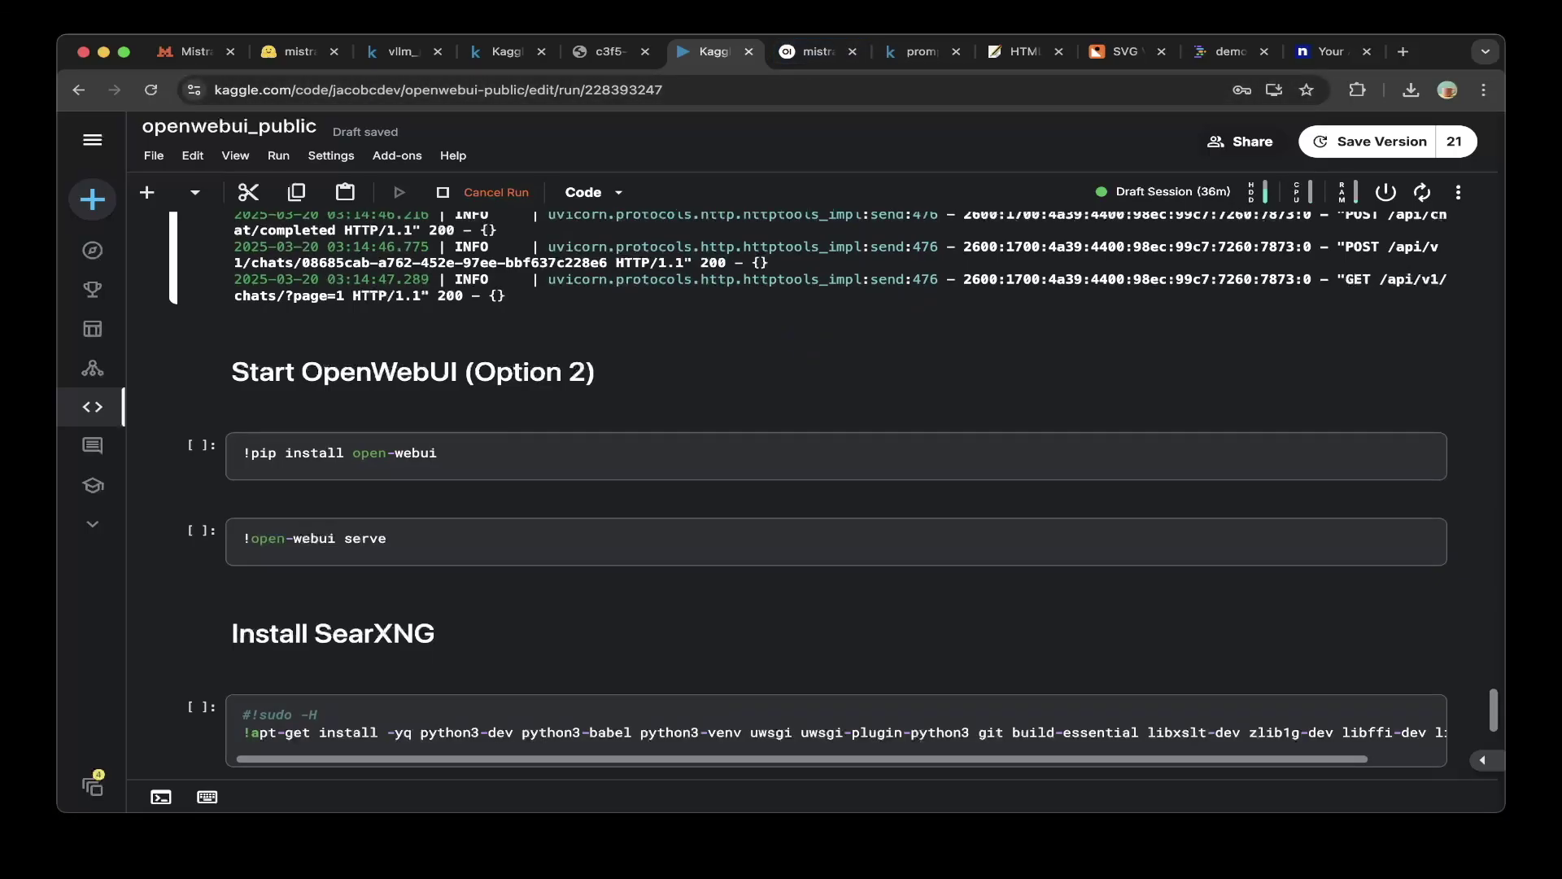
{"action": "scroll", "coordinate": [813, 355], "scroll_direction": "down", "scroll_amount": 4}
{"action": "scroll", "coordinate": [814, 382], "scroll_direction": "up", "scroll_amount": 18}
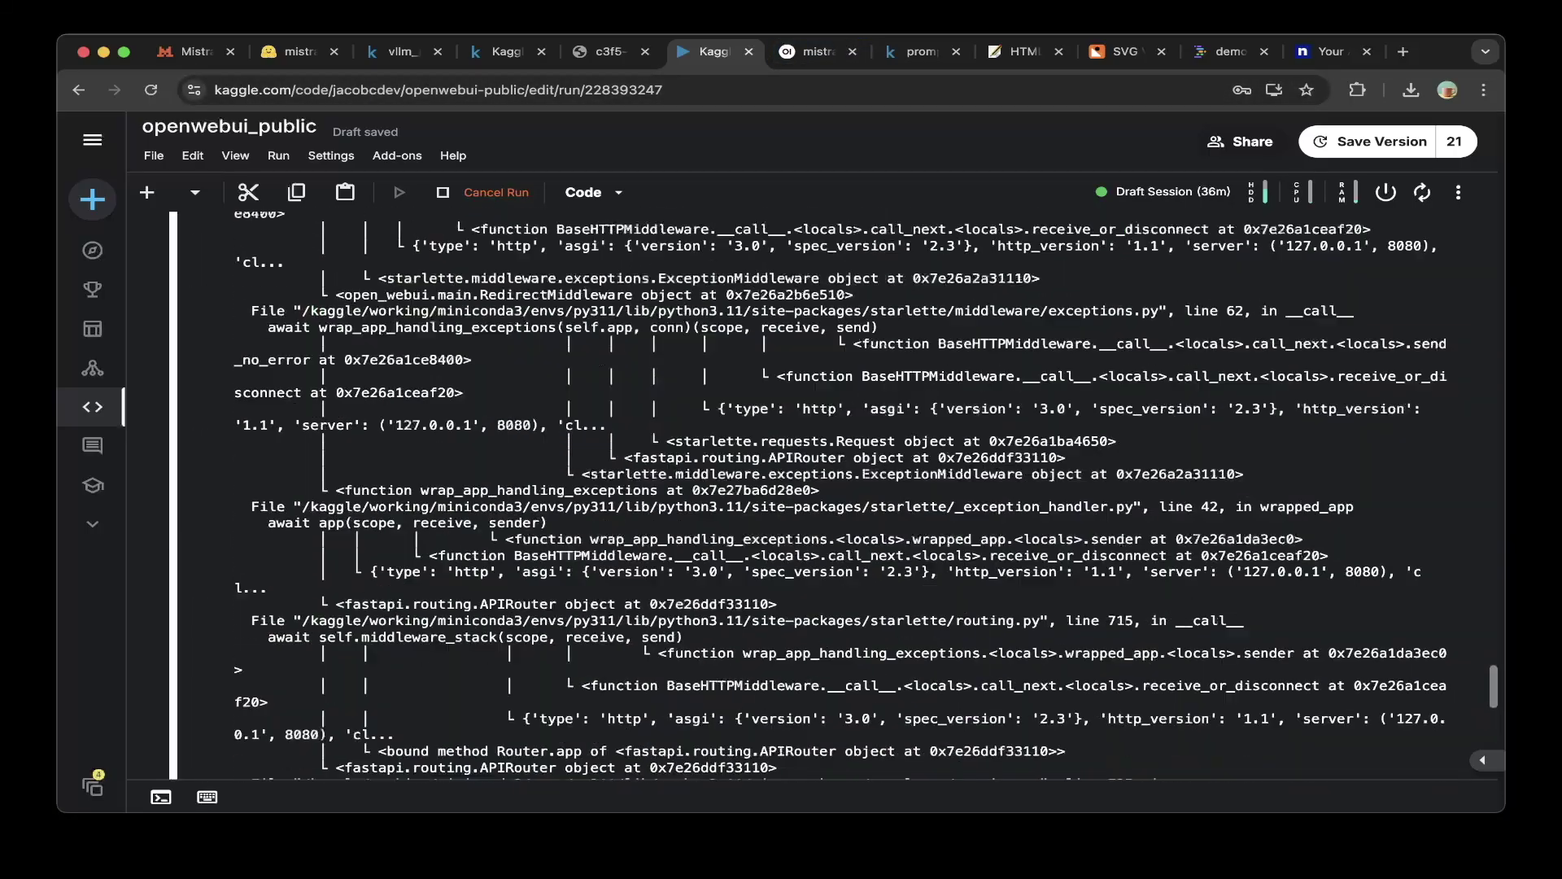
{"action": "scroll", "coordinate": [862, 496], "scroll_direction": "up", "scroll_amount": 10}
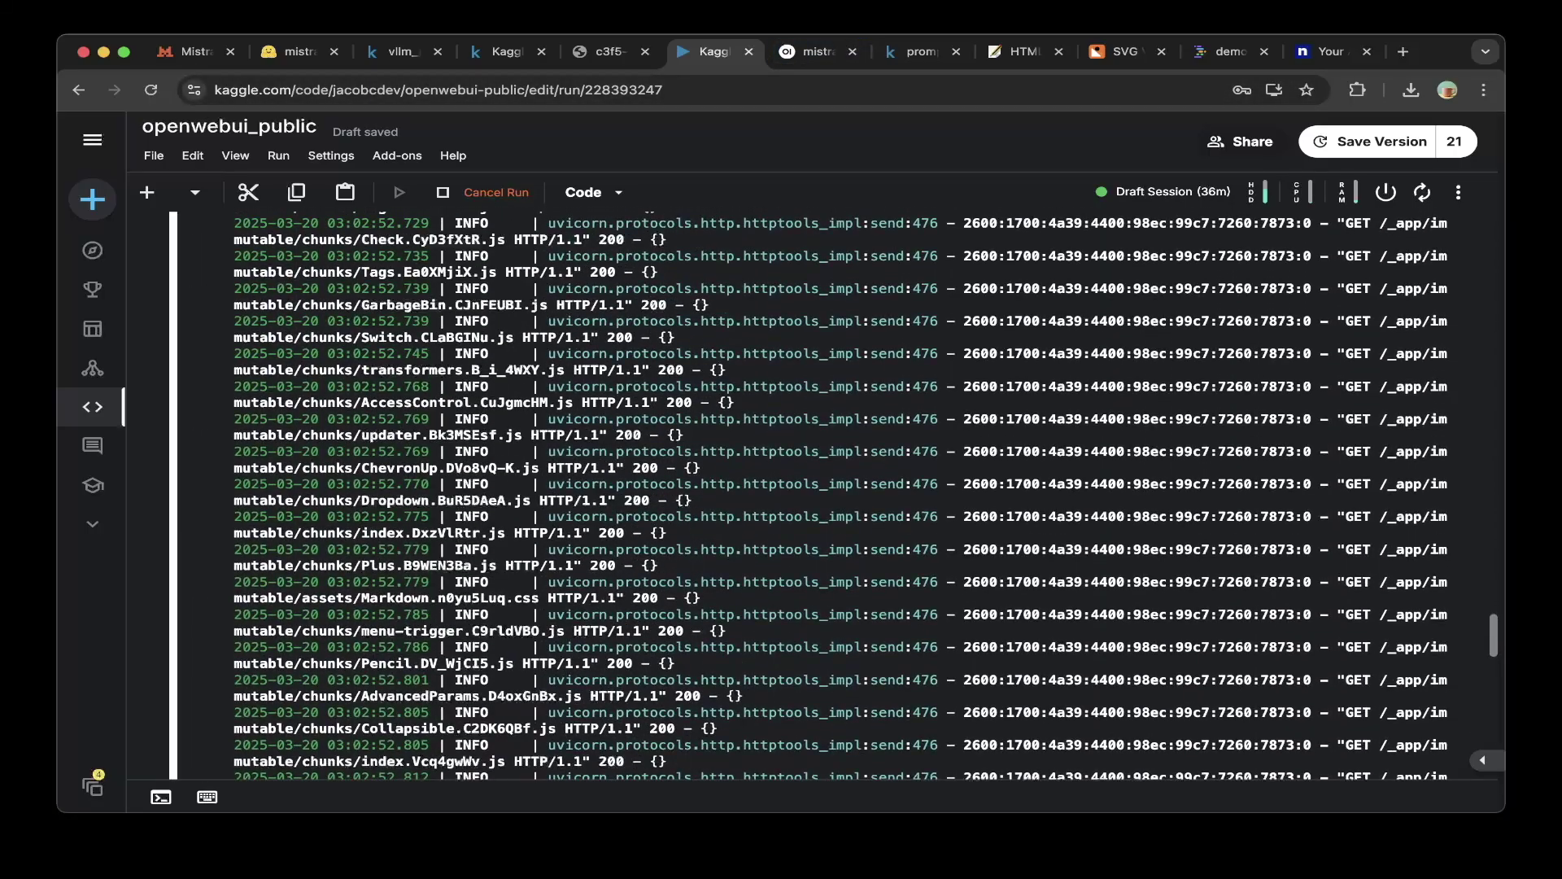
Find the cell that writes open-webui/.env and examine its Ollama base URL, OpenAI API base URL and API key placeholder settings
{"action": "left_click", "coordinate": [174, 495]}
{"action": "scroll", "coordinate": [612, 405], "scroll_direction": "up", "scroll_amount": 12}
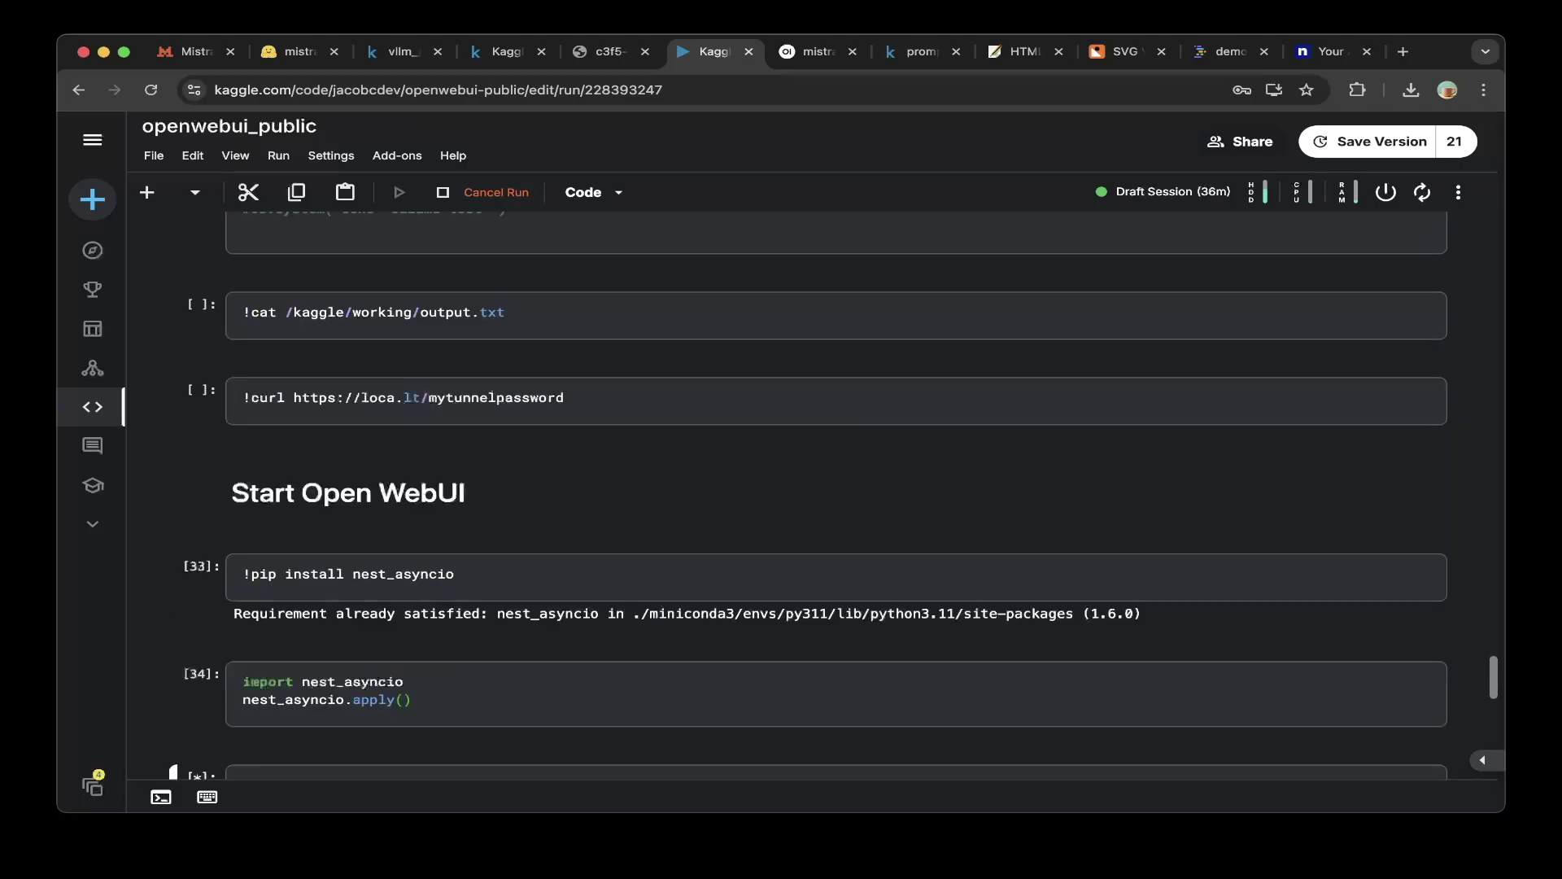
{"action": "scroll", "coordinate": [813, 488], "scroll_direction": "up", "scroll_amount": 15}
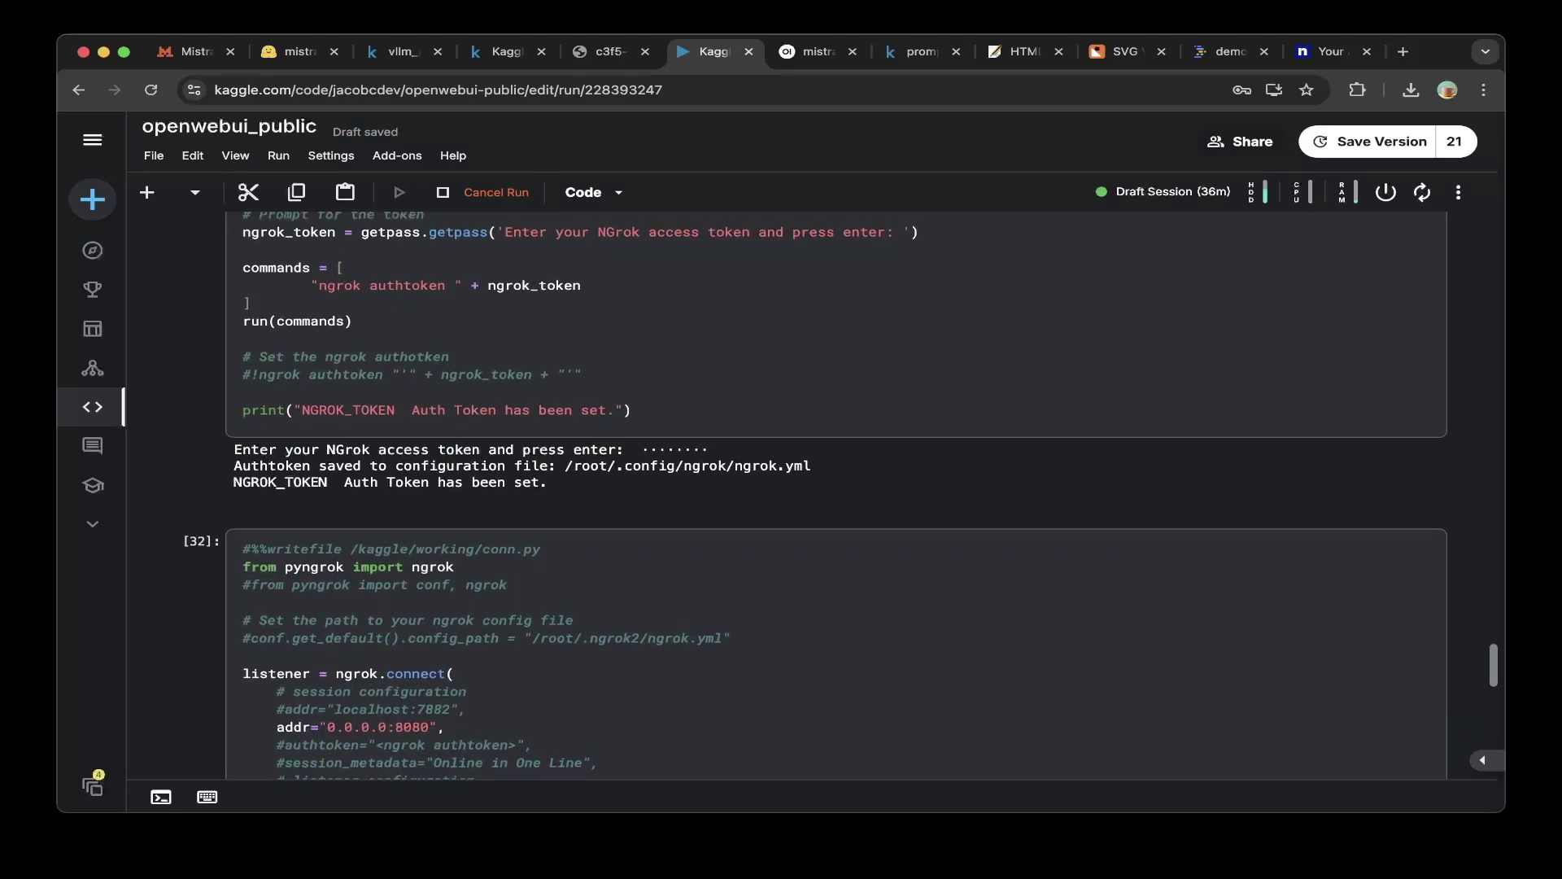
{"action": "scroll", "coordinate": [813, 488], "scroll_direction": "up", "scroll_amount": 20}
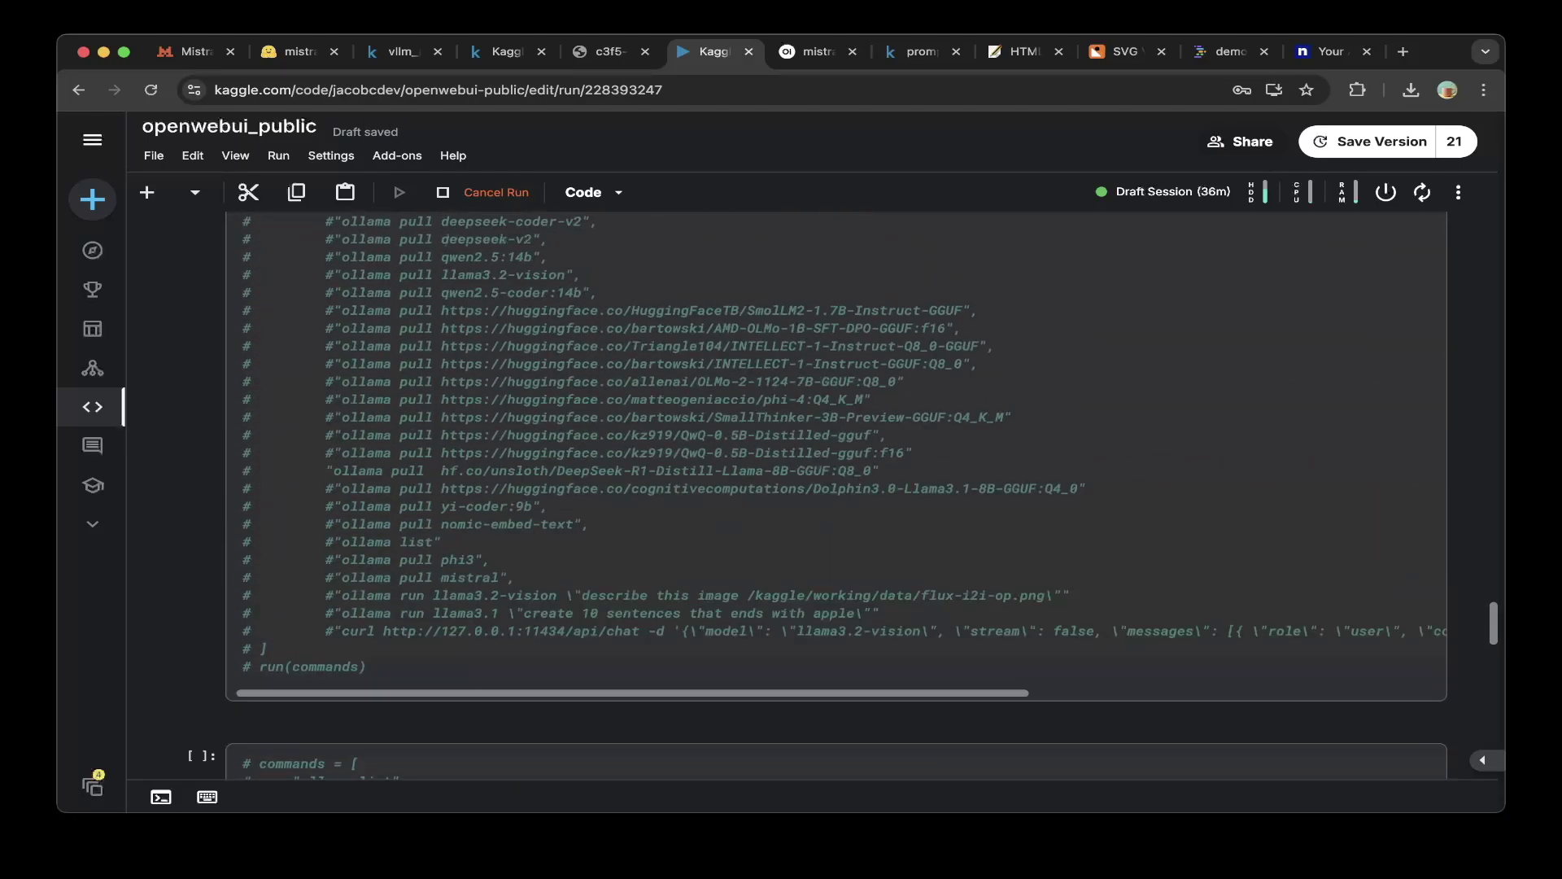
{"action": "scroll", "coordinate": [813, 488], "scroll_direction": "down", "scroll_amount": 10}
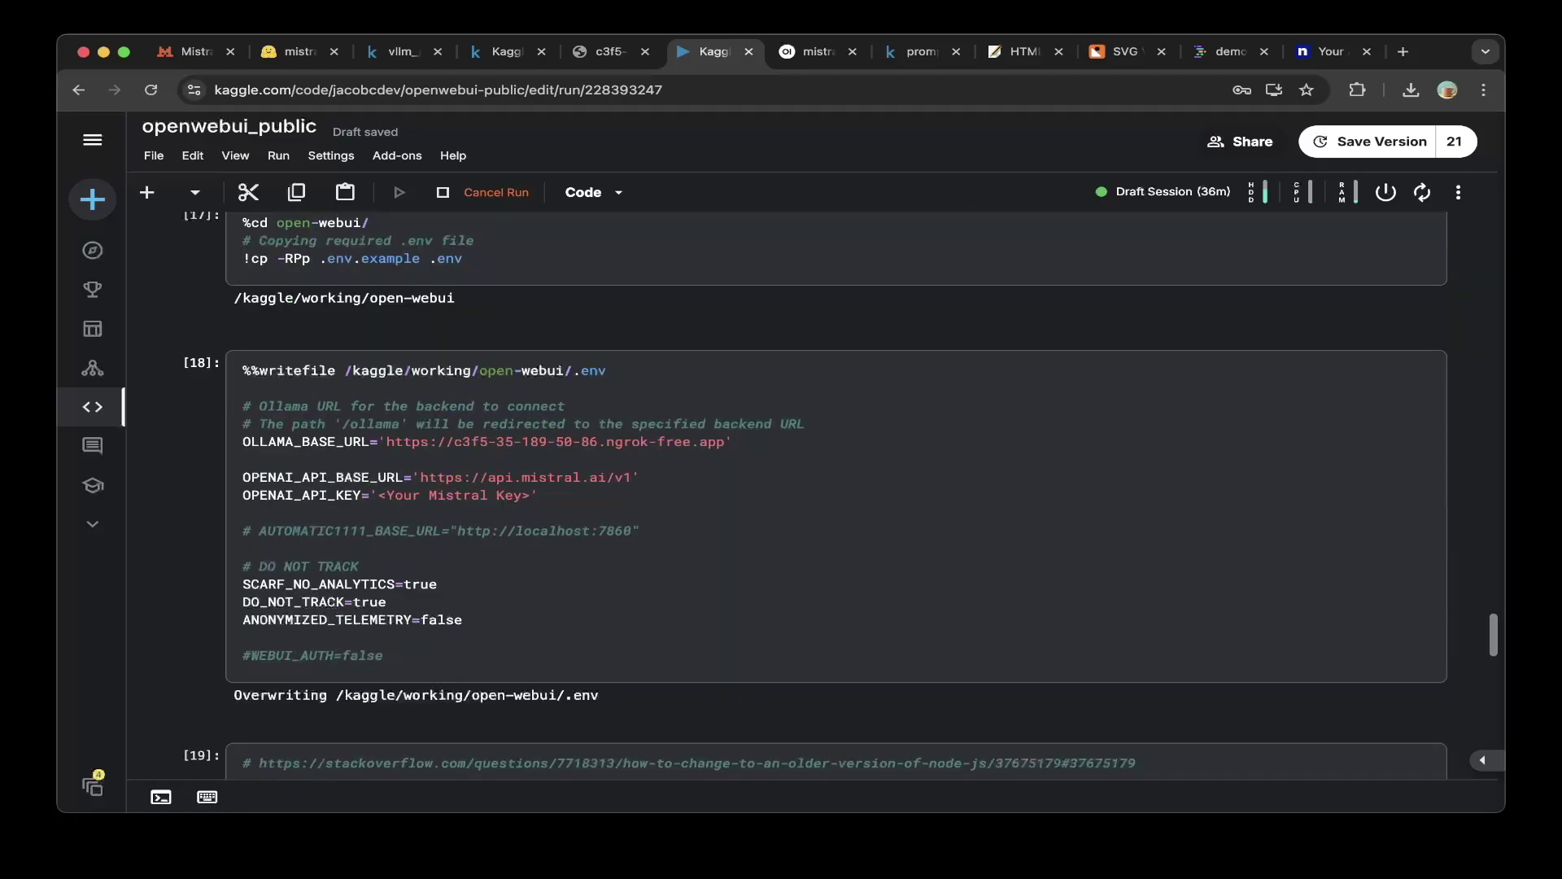
{"action": "left_click", "coordinate": [606, 370]}
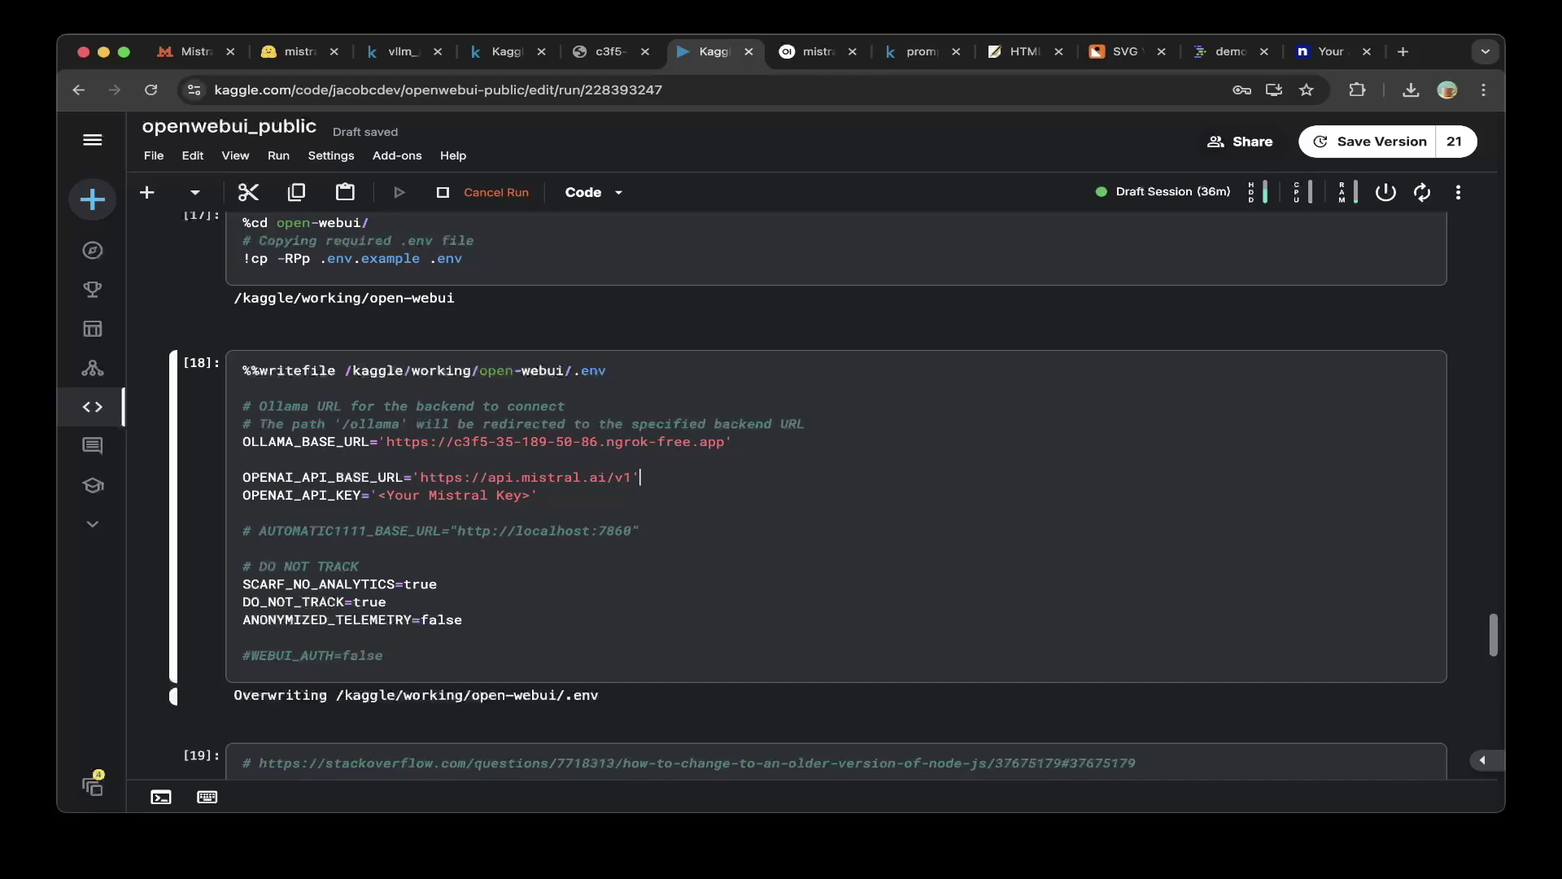
{"action": "left_click_drag", "start_coordinate": [538, 495], "coordinate": [243, 495]}
{"action": "left_click", "coordinate": [243, 512]}
Switch to the Open WebUI chat "mistral small 3.1 api" and read the answer to the WiFi receipt image question
{"action": "left_click", "coordinate": [813, 51]}
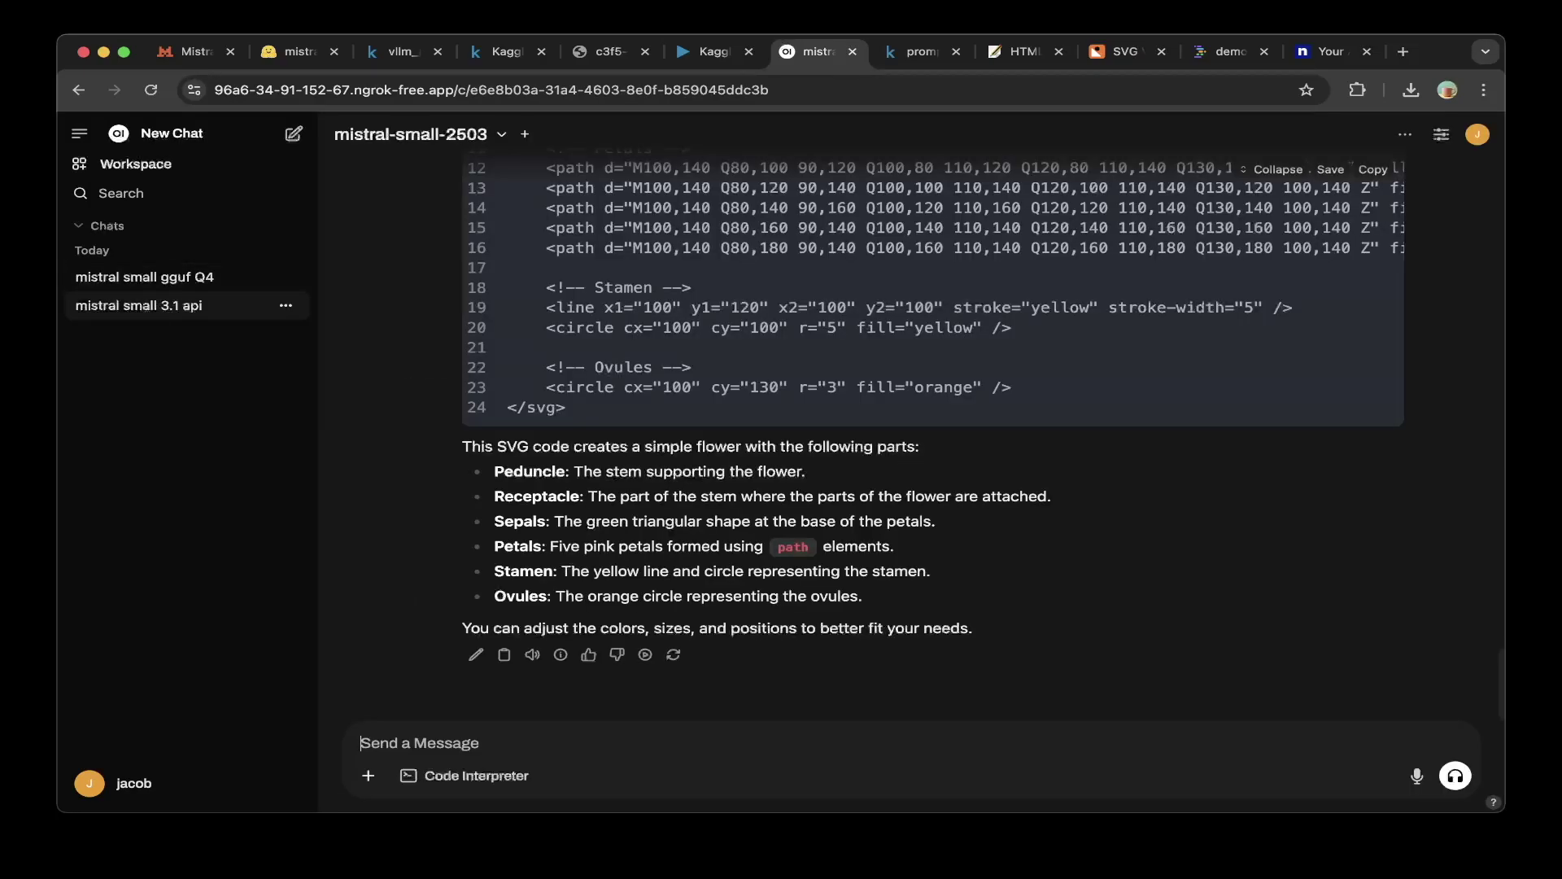
{"action": "scroll", "coordinate": [911, 431], "scroll_direction": "up", "scroll_amount": 15}
{"action": "scroll", "coordinate": [909, 427], "scroll_direction": "up", "scroll_amount": 15}
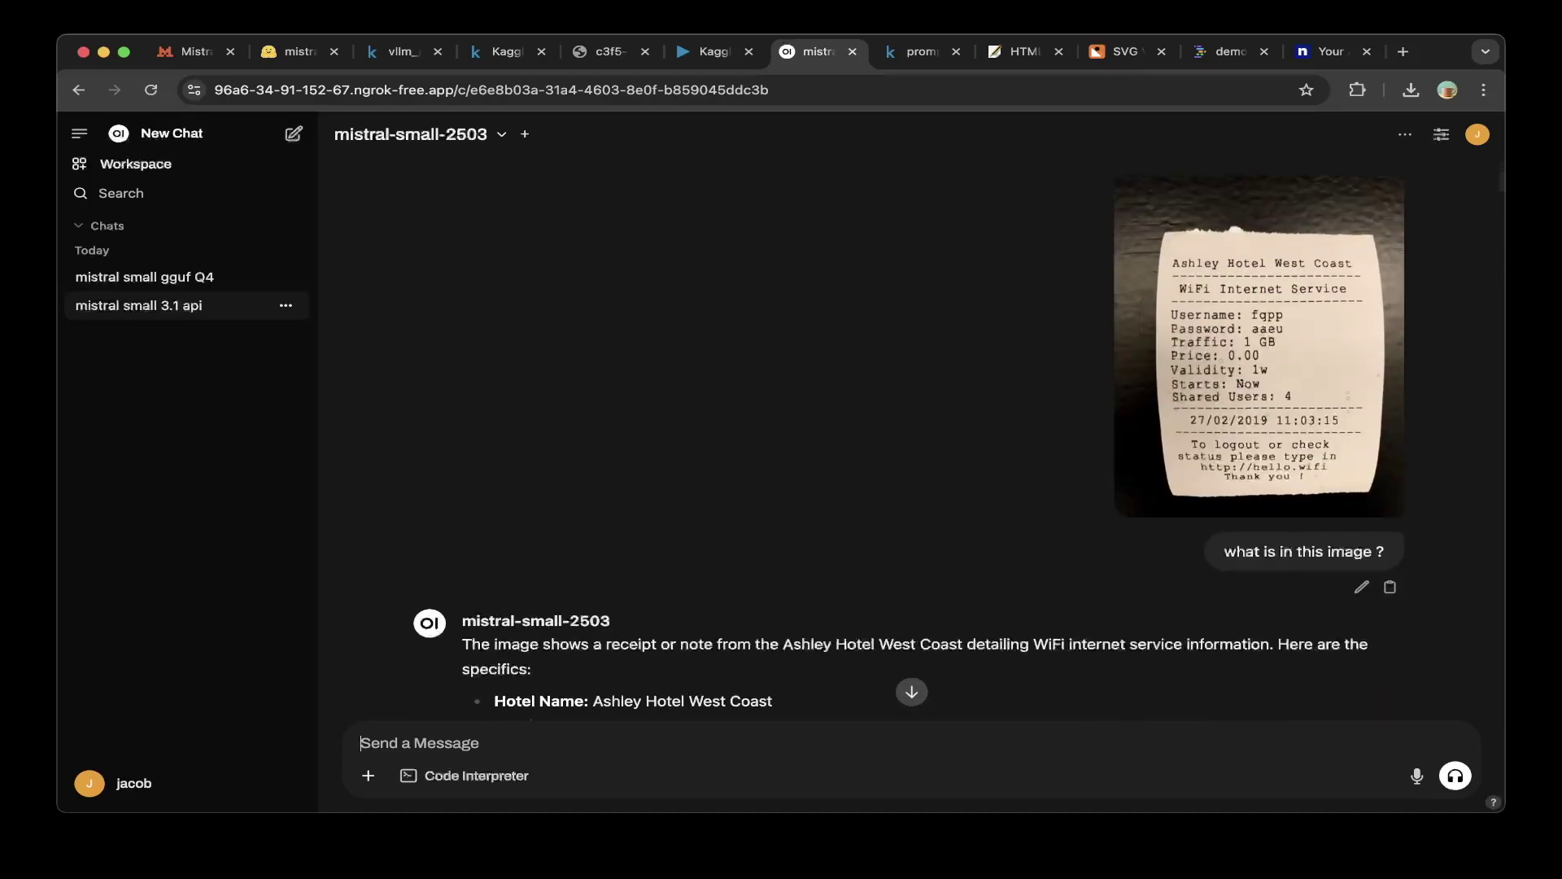
{"action": "scroll", "coordinate": [912, 431], "scroll_direction": "down", "scroll_amount": 4}
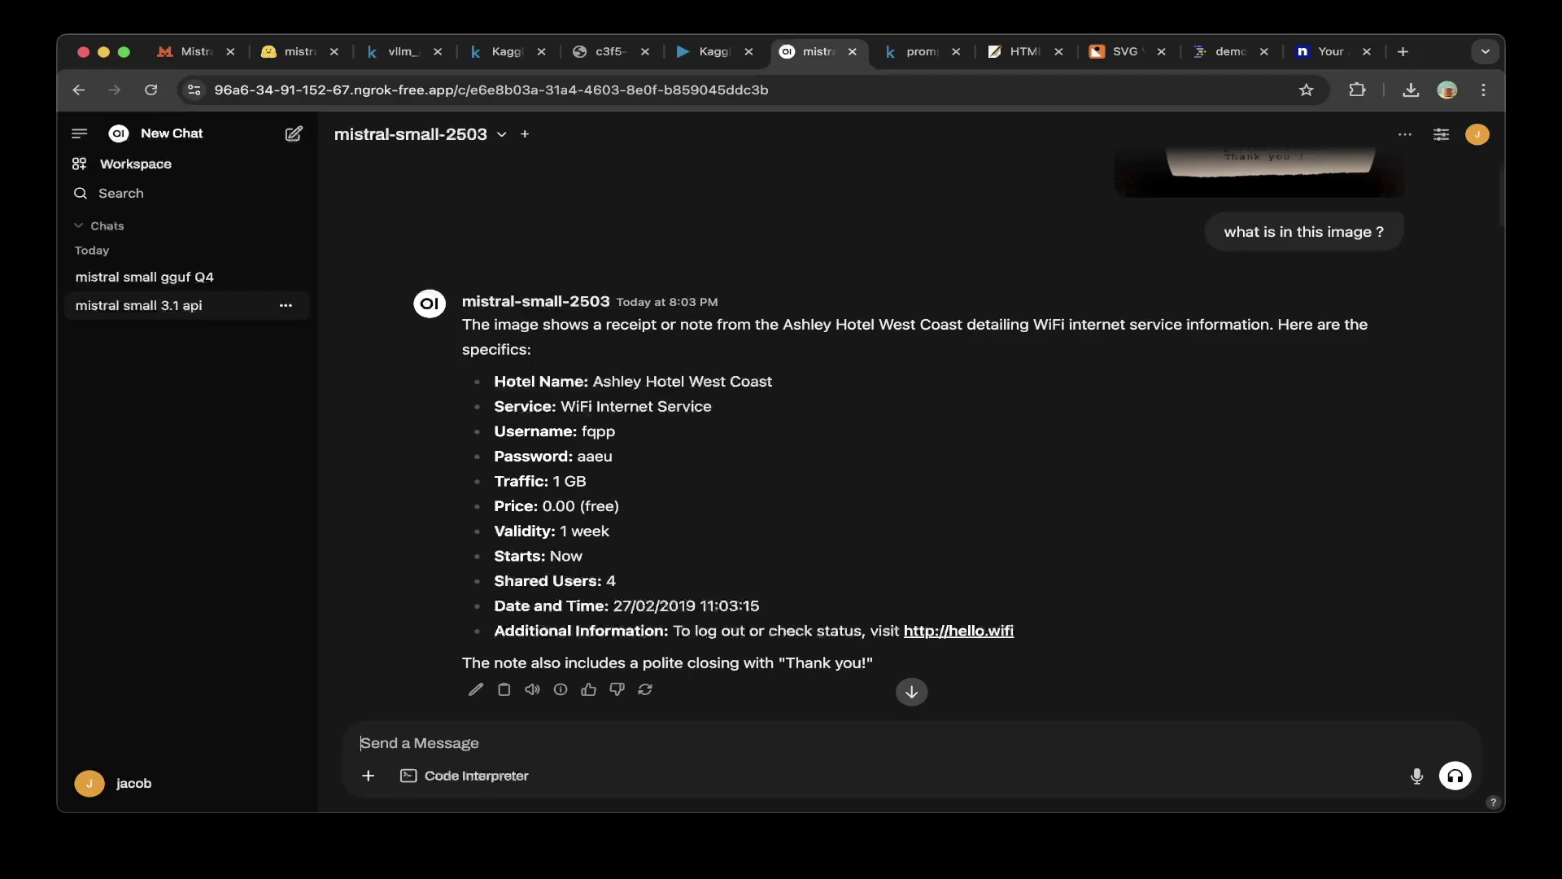
Open the "mistral small gguf Q4" chat and read its reply to the same receipt image question
{"action": "left_click", "coordinate": [144, 277]}
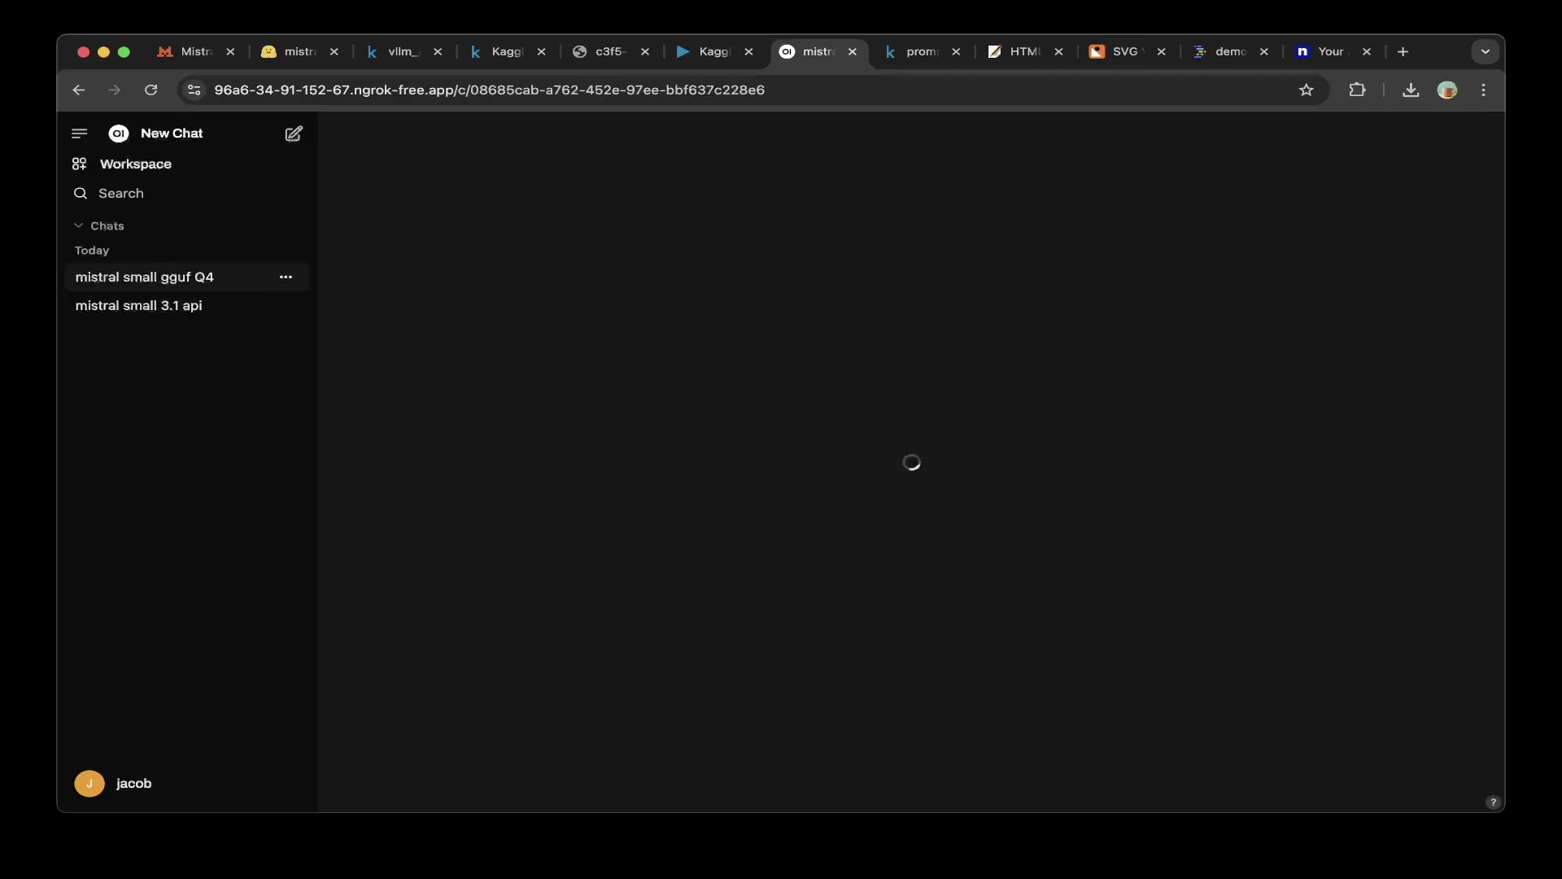
{"action": "scroll", "coordinate": [911, 431], "scroll_direction": "up", "scroll_amount": 8}
{"action": "scroll", "coordinate": [909, 437], "scroll_direction": "up", "scroll_amount": 20}
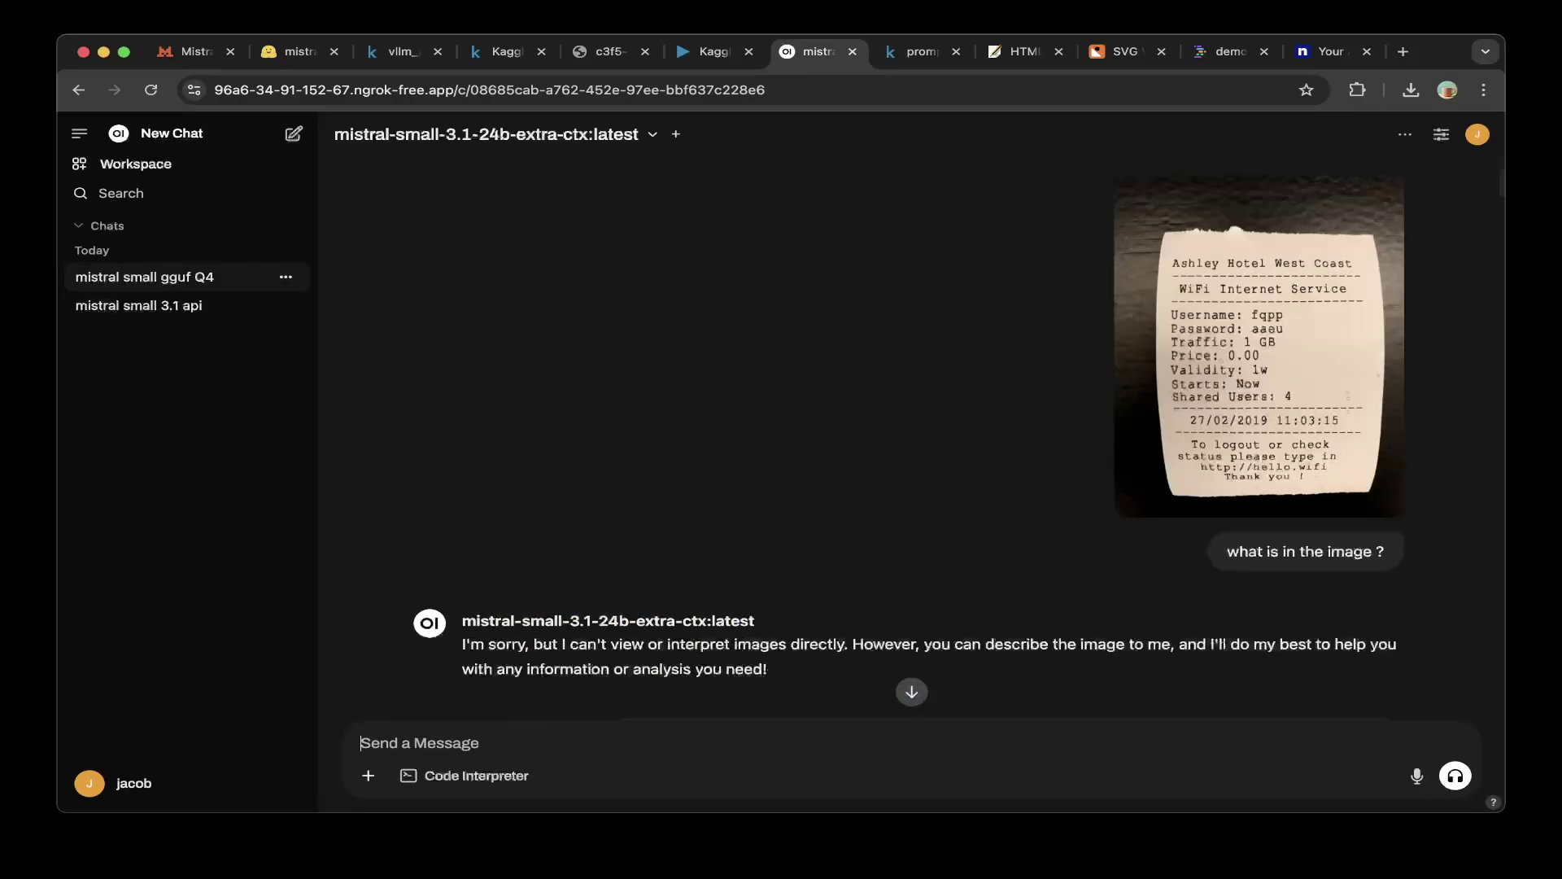
{"action": "scroll", "coordinate": [908, 438], "scroll_direction": "down", "scroll_amount": 1}
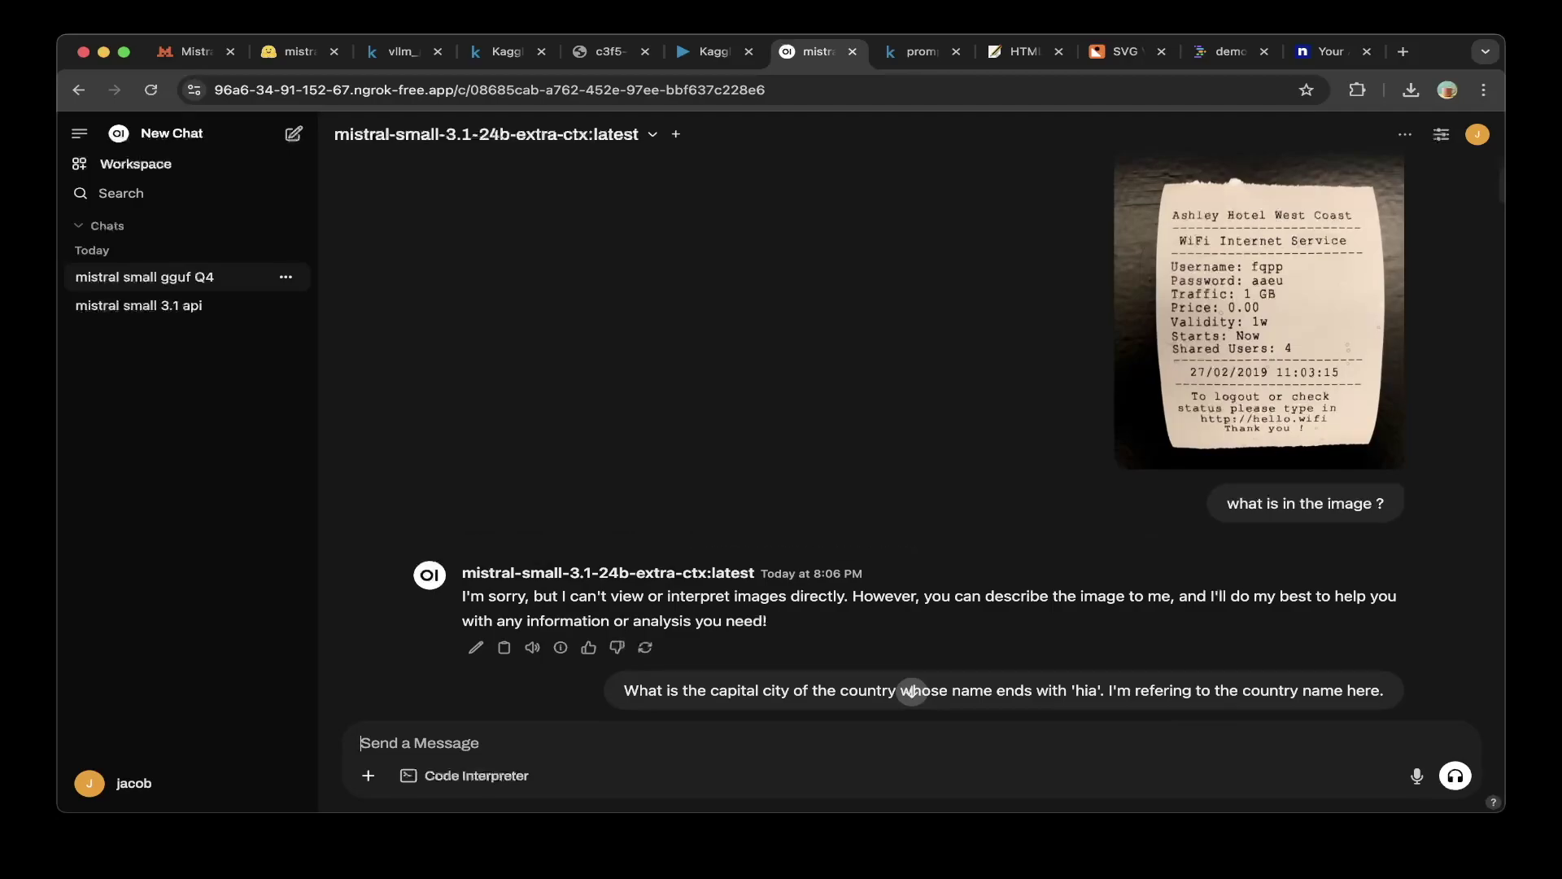
{"action": "scroll", "coordinate": [909, 433], "scroll_direction": "down", "scroll_amount": 2}
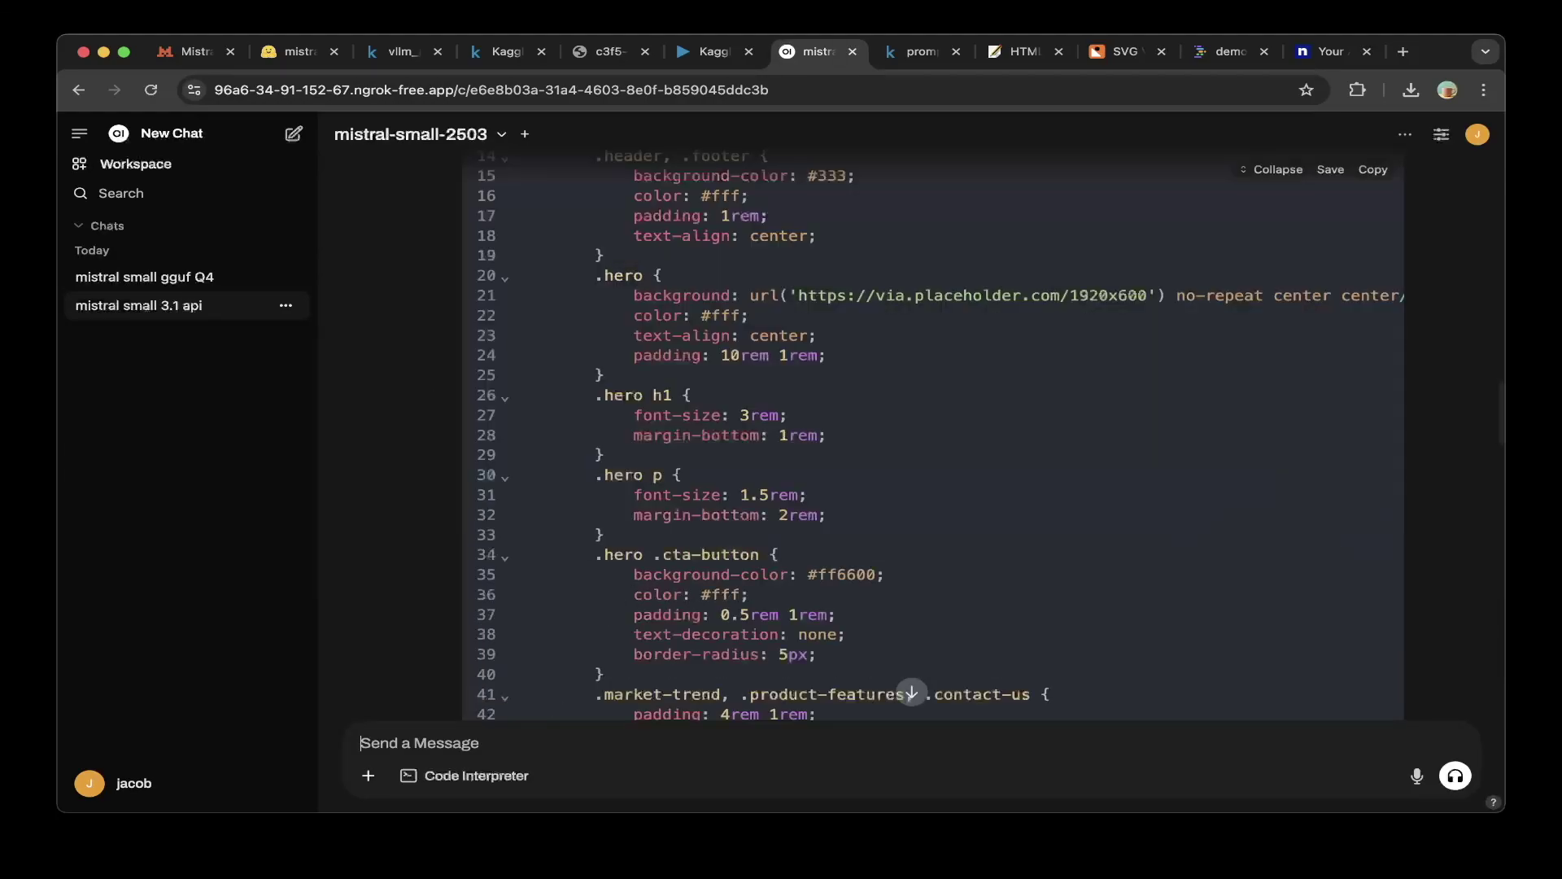
Return to the "mistral small 3.1 api" chat and compare the WiFi receipt with the model's image description and password answers
{"action": "scroll", "coordinate": [911, 415], "scroll_direction": "up", "scroll_amount": 5}
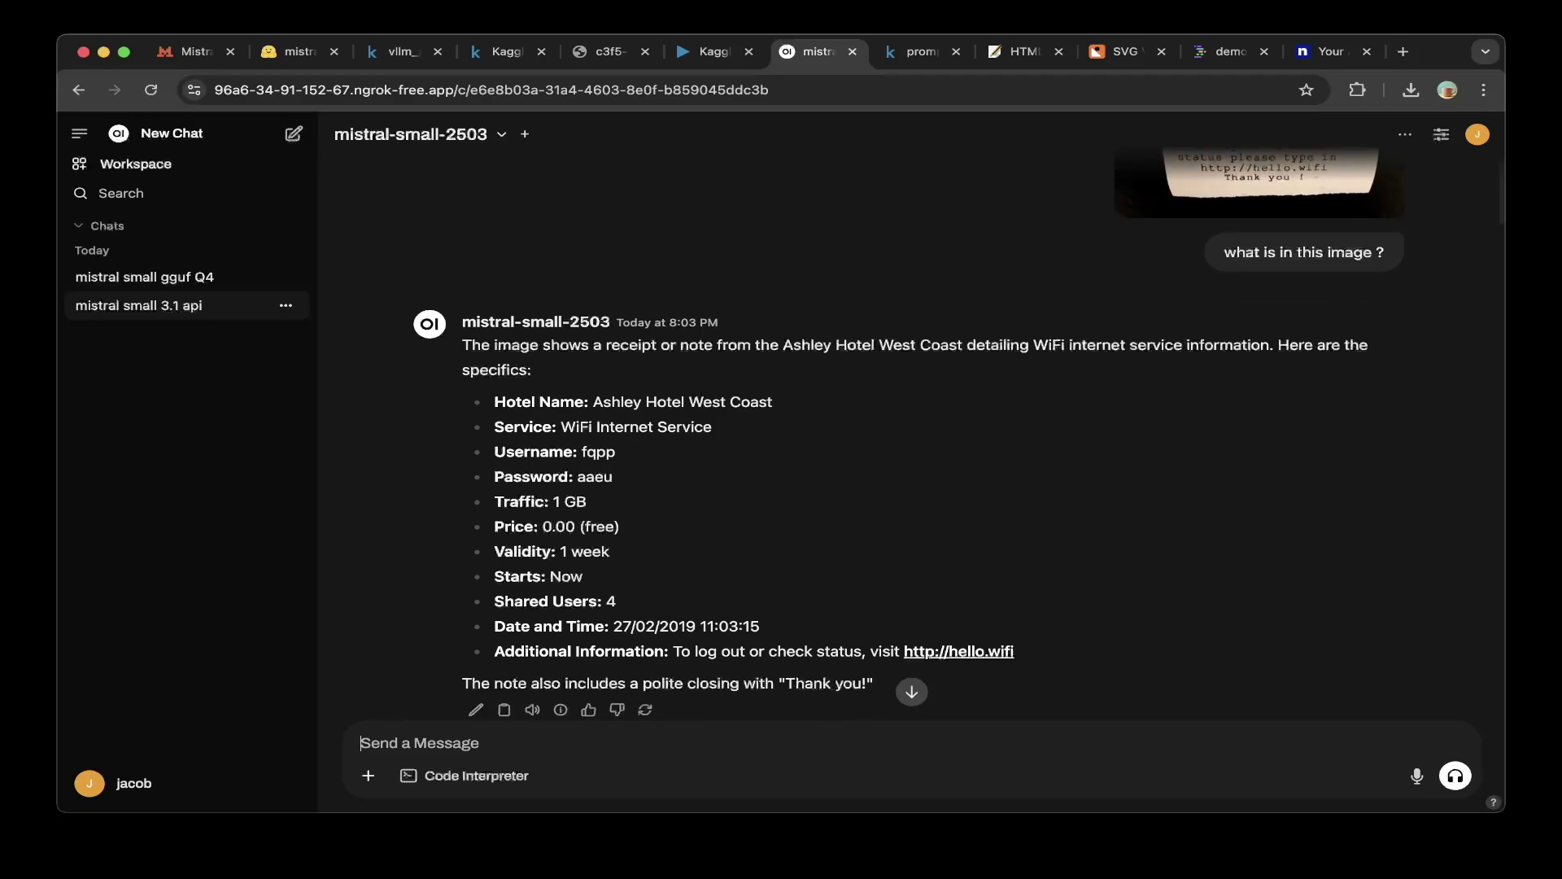
{"action": "scroll", "coordinate": [911, 440], "scroll_direction": "up", "scroll_amount": 4}
{"action": "scroll", "coordinate": [908, 438], "scroll_direction": "down", "scroll_amount": 4}
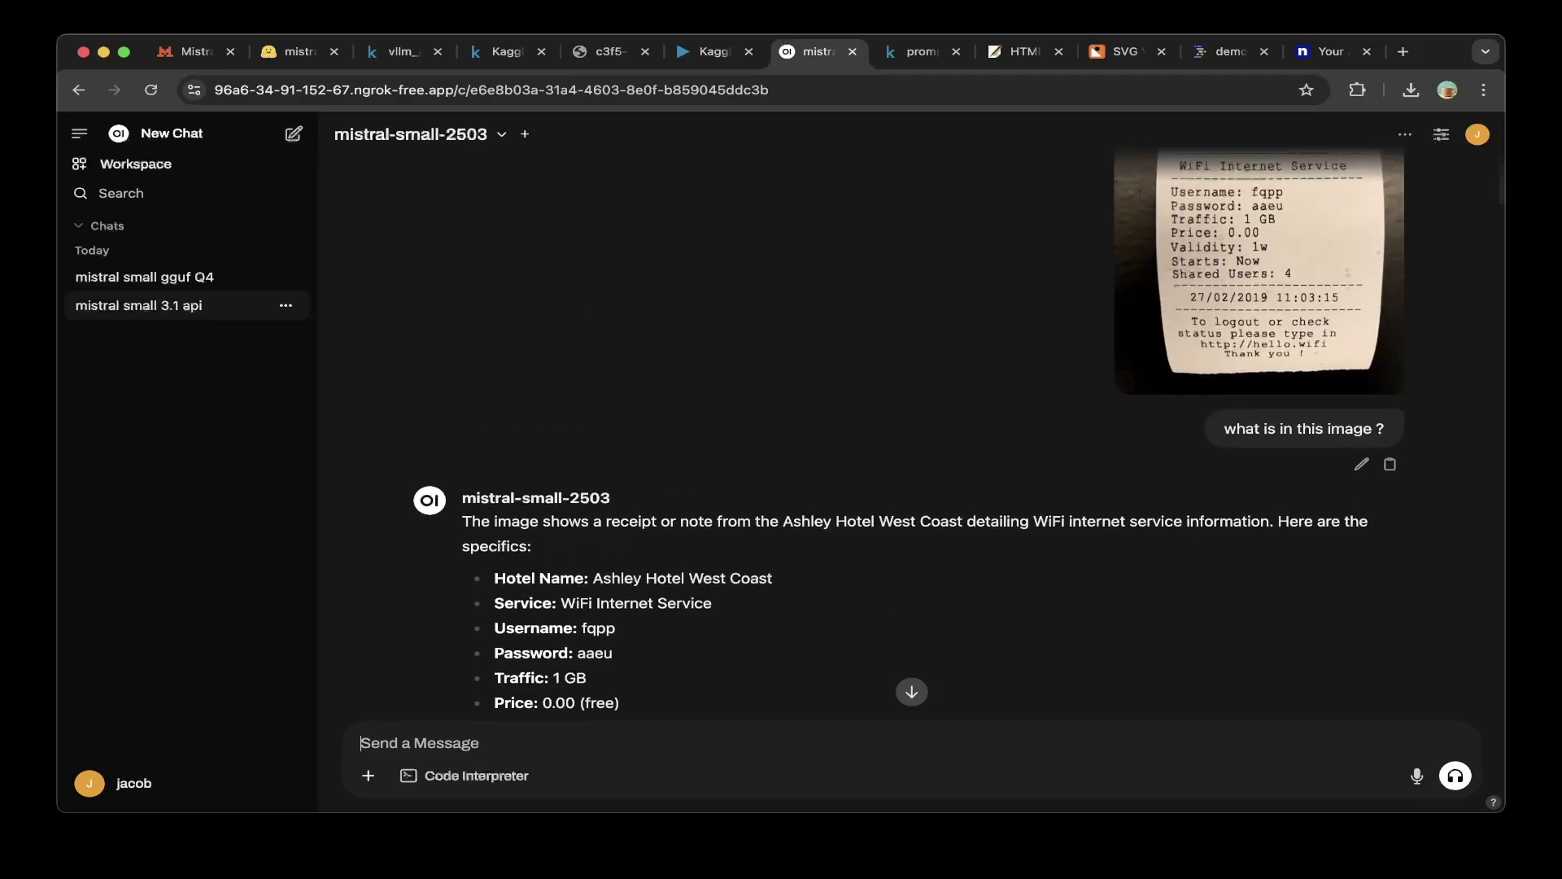
{"action": "scroll", "coordinate": [909, 438], "scroll_direction": "down", "scroll_amount": 1}
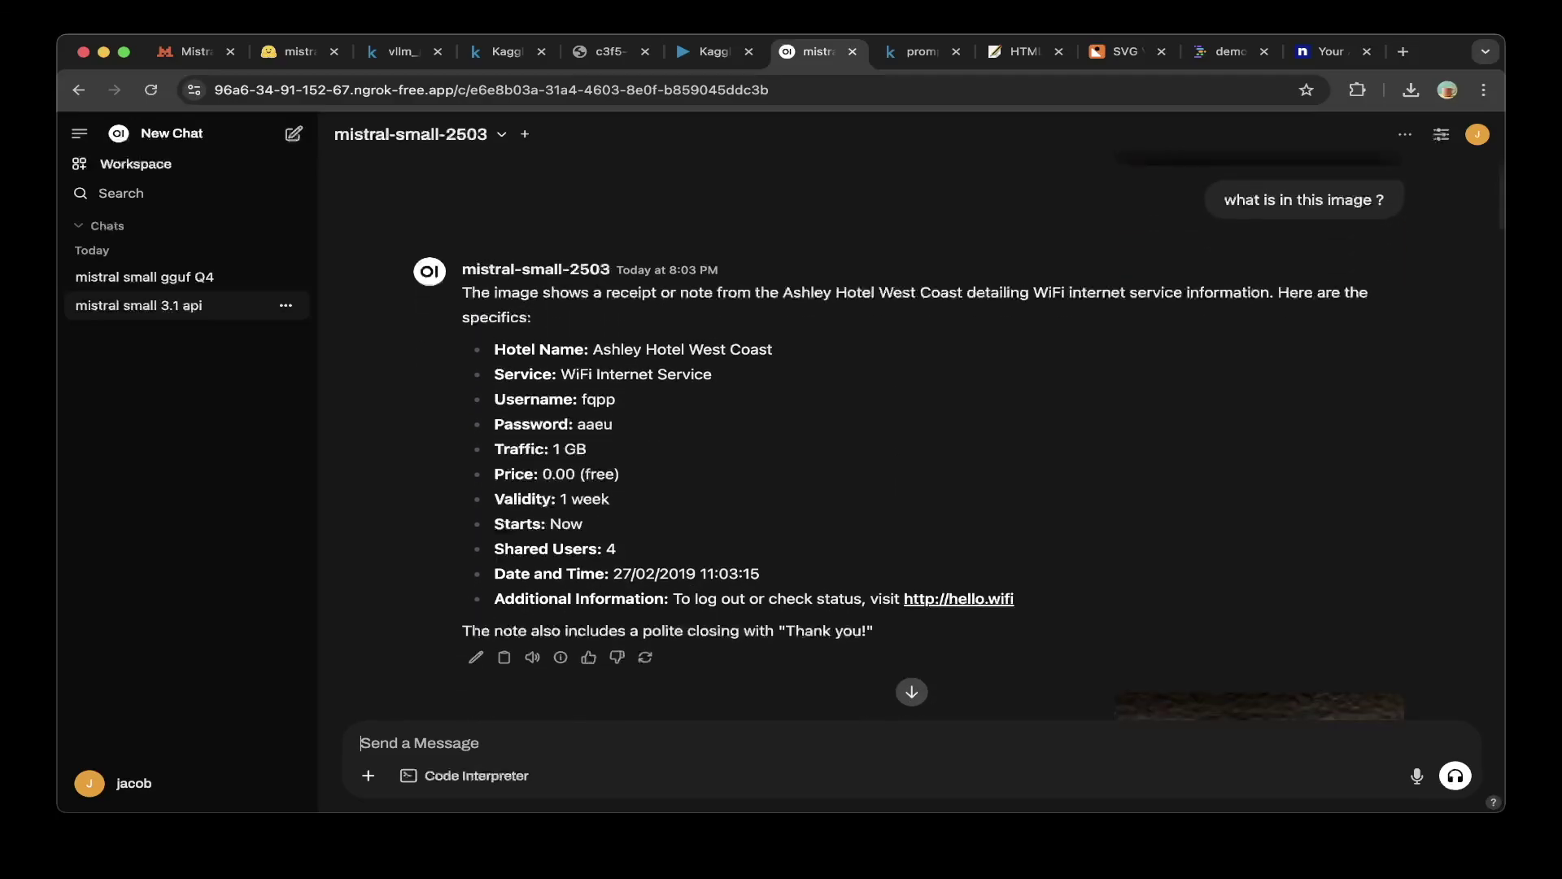
{"action": "scroll", "coordinate": [908, 437], "scroll_direction": "up", "scroll_amount": 4}
{"action": "scroll", "coordinate": [909, 437], "scroll_direction": "down", "scroll_amount": 5}
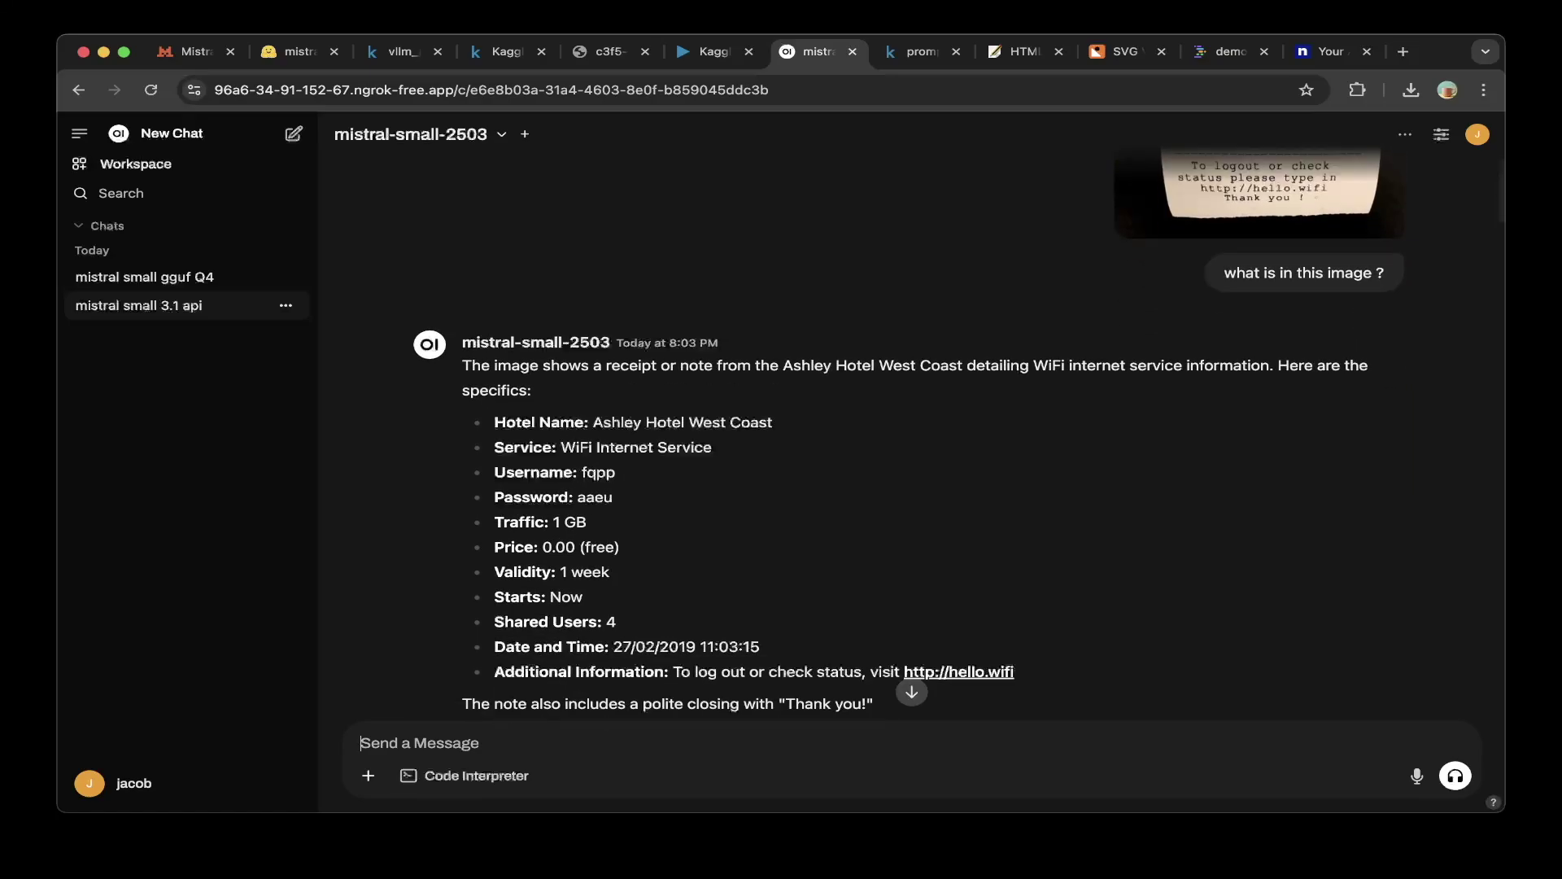
{"action": "left_click_drag", "start_coordinate": [512, 322], "coordinate": [498, 540]}
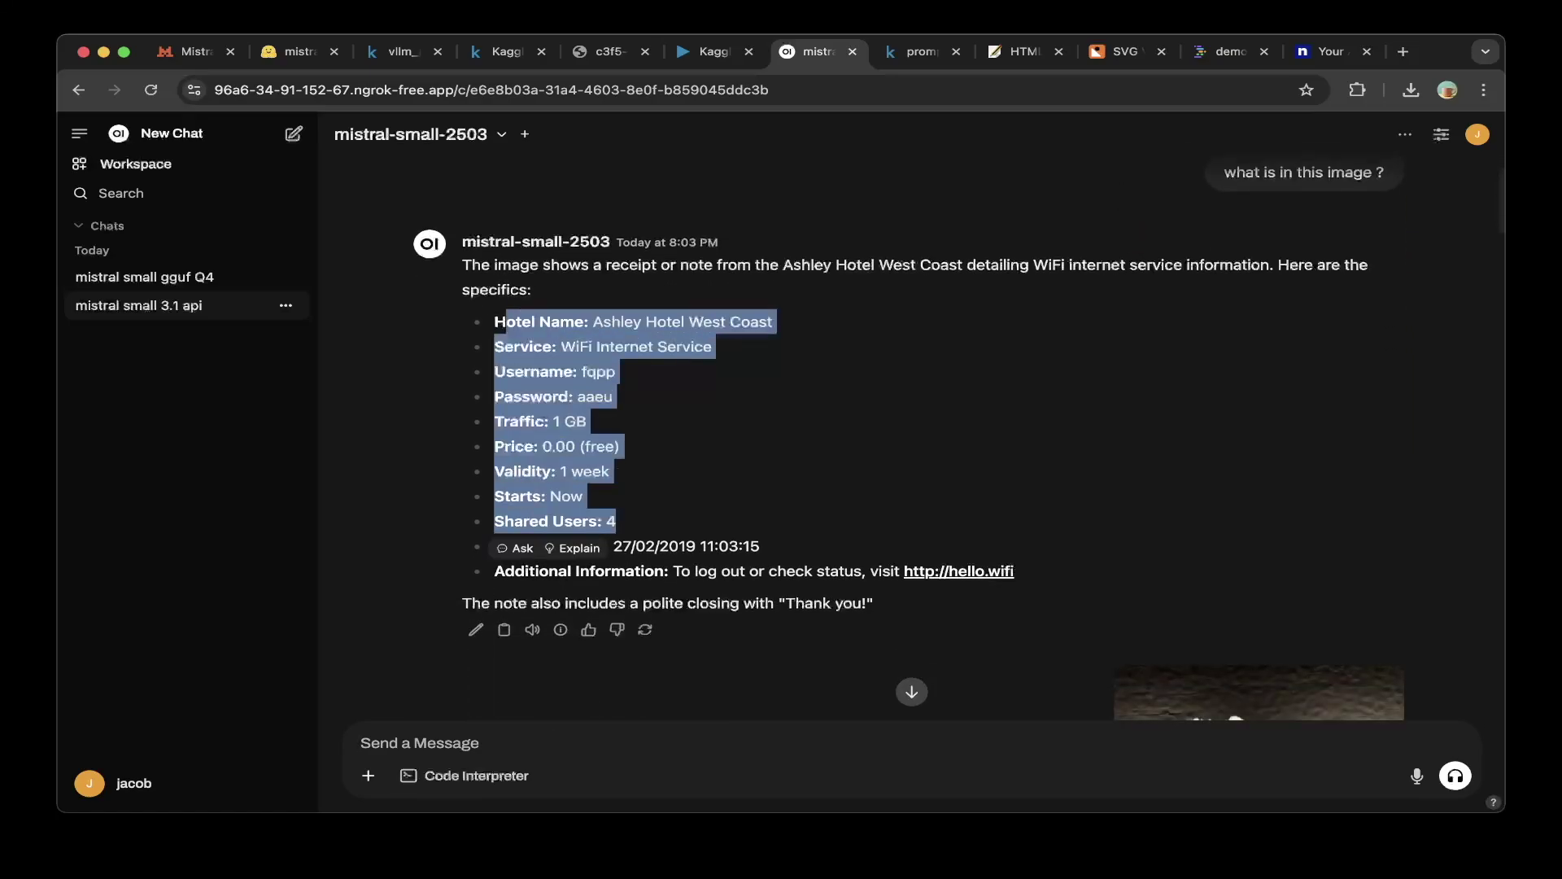
{"action": "left_click", "coordinate": [466, 374]}
{"action": "scroll", "coordinate": [465, 373], "scroll_direction": "down", "scroll_amount": 6}
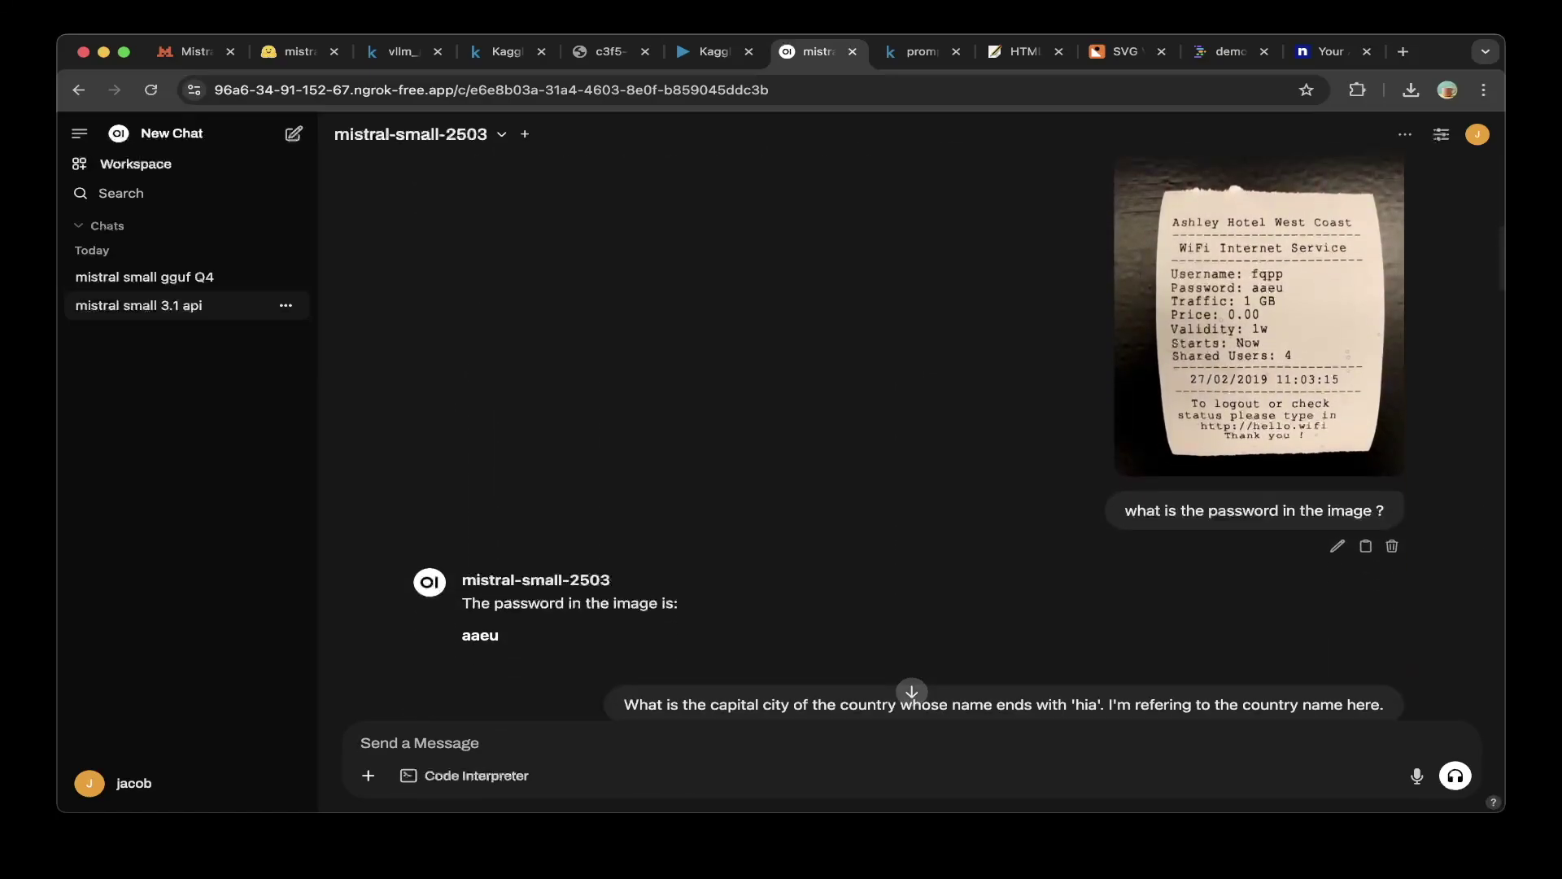
{"action": "scroll", "coordinate": [909, 437], "scroll_direction": "down", "scroll_amount": 1}
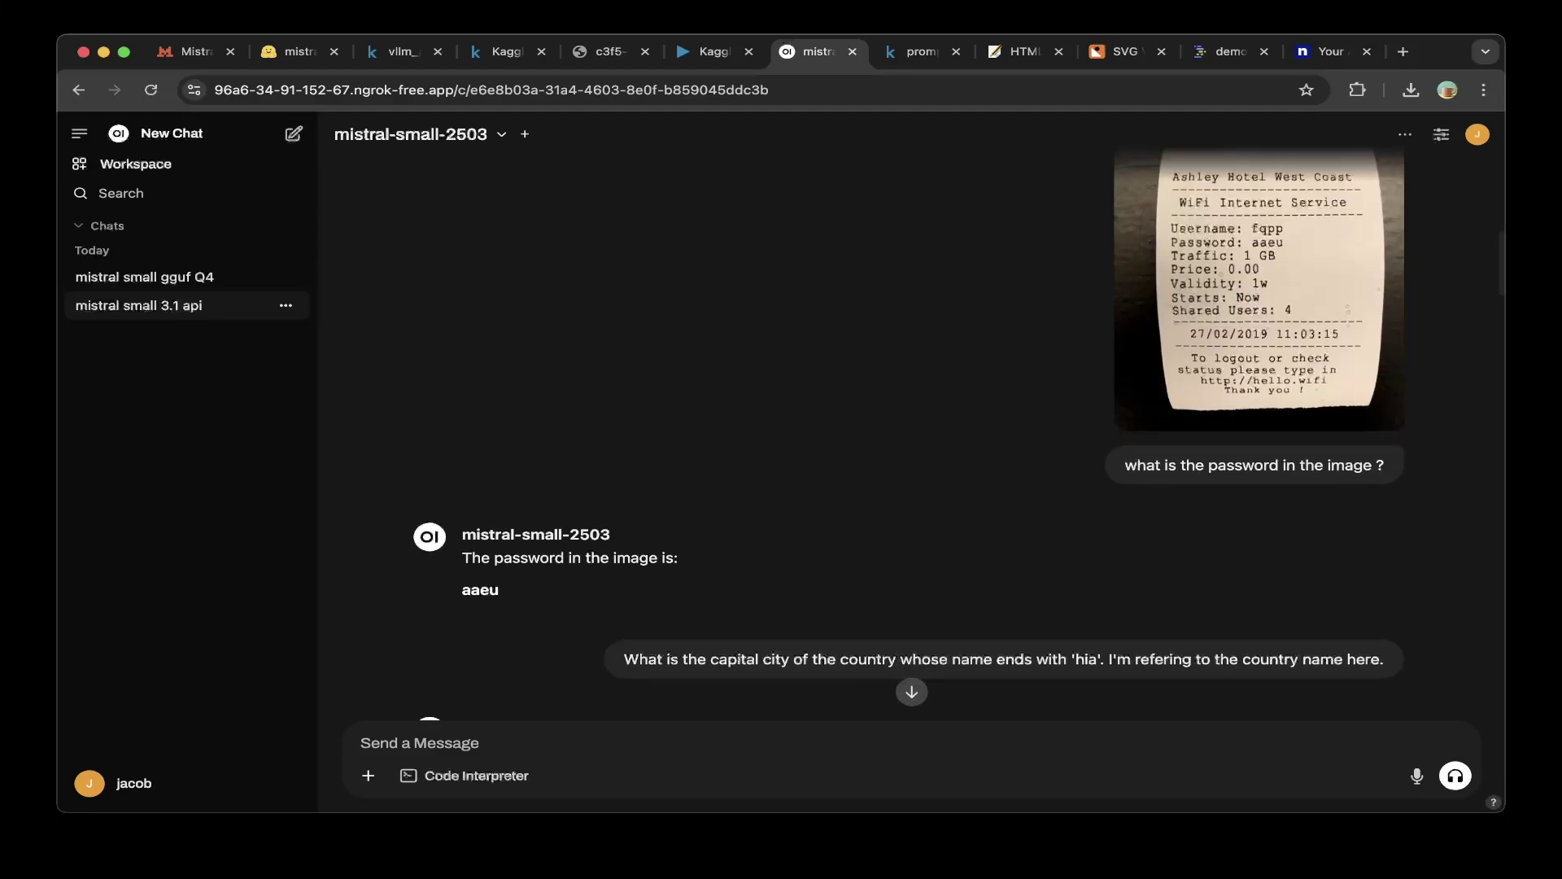
Read the API chat's answers to the receipt password question and the question about the capital of a country ending in 'hia'
{"action": "left_click_drag", "start_coordinate": [480, 558], "coordinate": [580, 616]}
{"action": "left_click", "coordinate": [579, 616]}
{"action": "scroll", "coordinate": [569, 611], "scroll_direction": "down", "scroll_amount": 3}
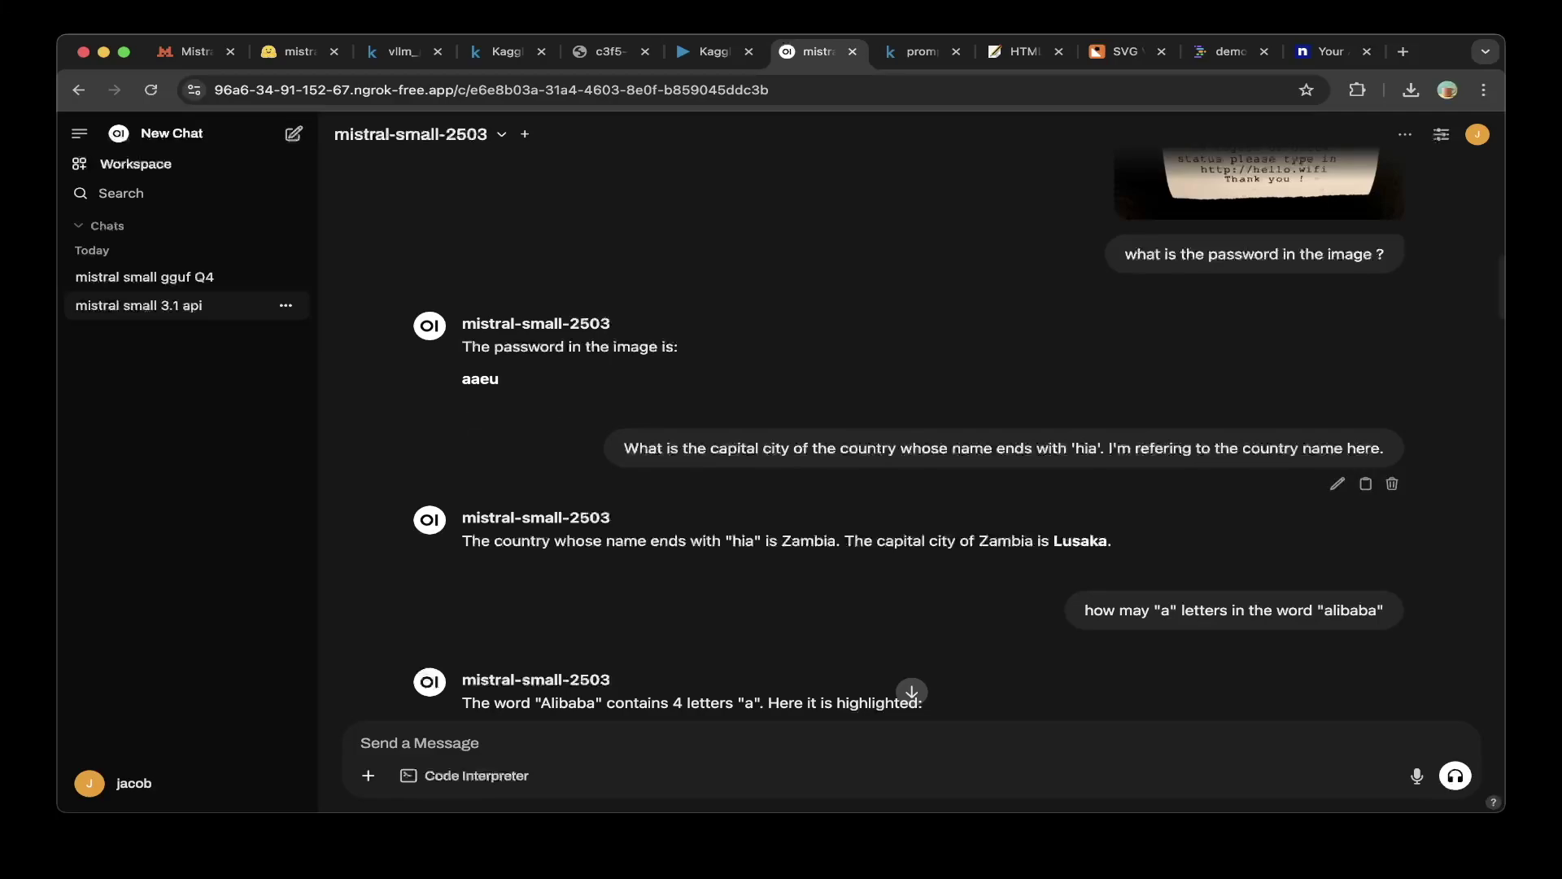
{"action": "scroll", "coordinate": [908, 431], "scroll_direction": "down", "scroll_amount": 1}
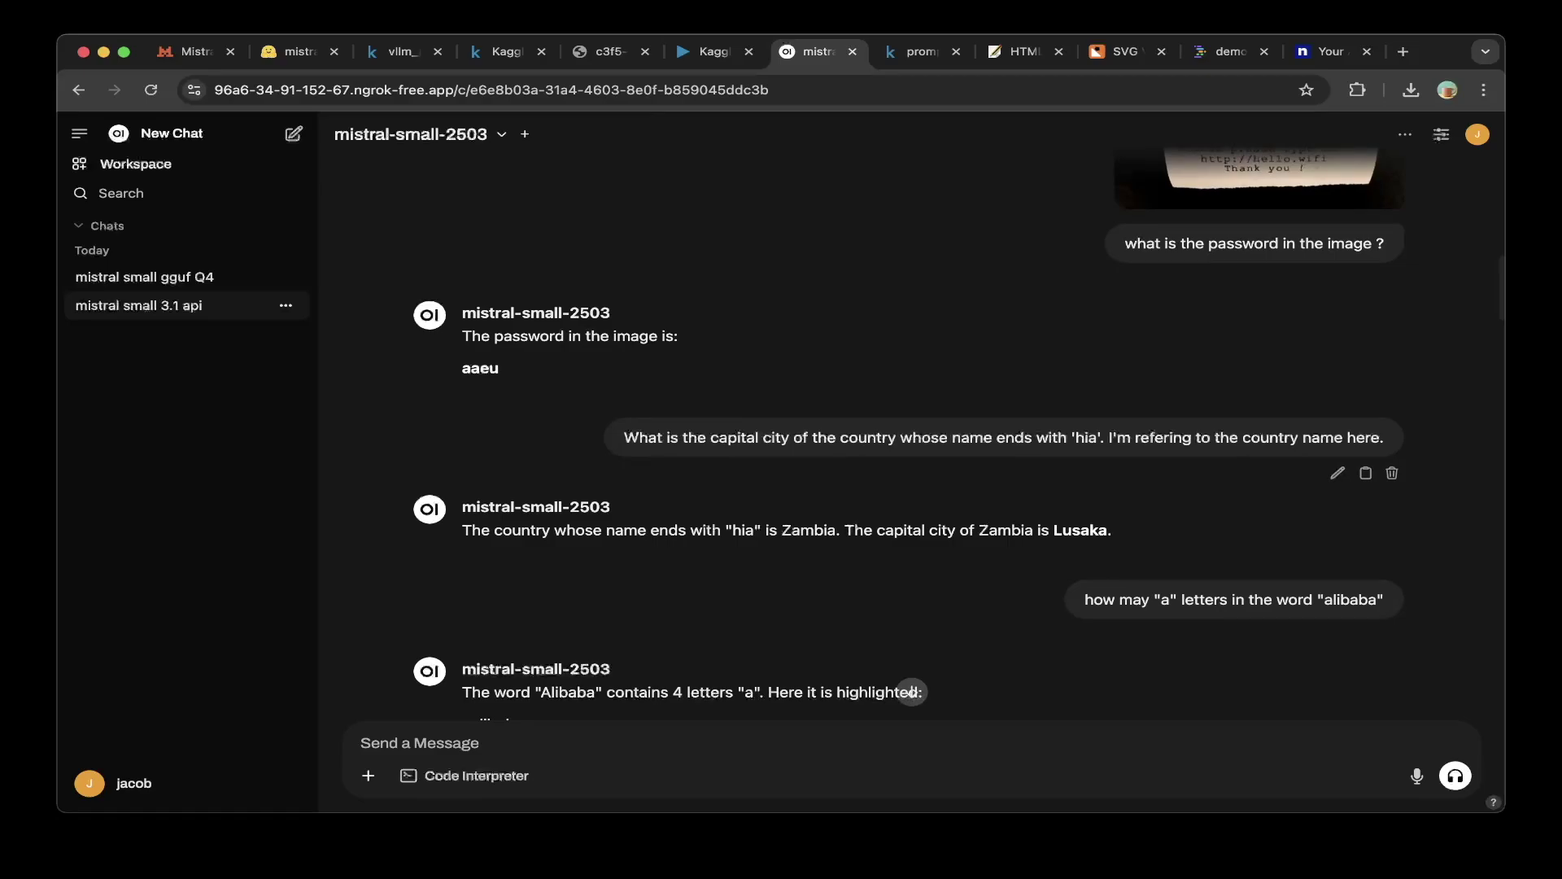
{"action": "scroll", "coordinate": [908, 472], "scroll_direction": "down", "scroll_amount": 1}
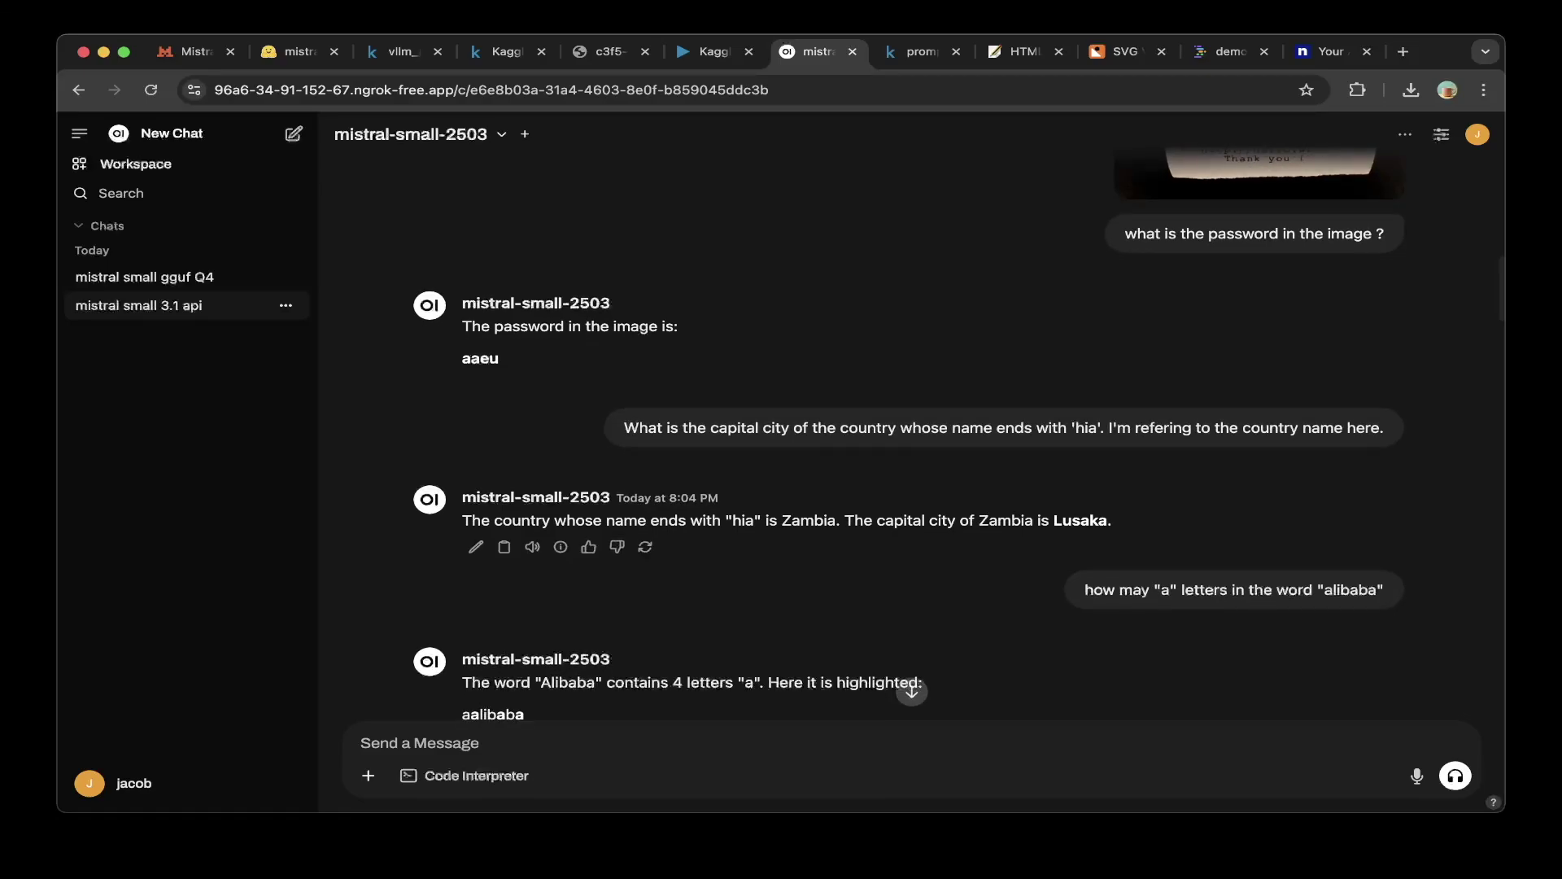
{"action": "left_click_drag", "start_coordinate": [732, 520], "coordinate": [1111, 520]}
{"action": "left_click", "coordinate": [1111, 520]}
Read the API model's answer on how many "a" letters are in "alibaba", including its highlighted word
{"action": "scroll", "coordinate": [1112, 504], "scroll_direction": "down", "scroll_amount": 2}
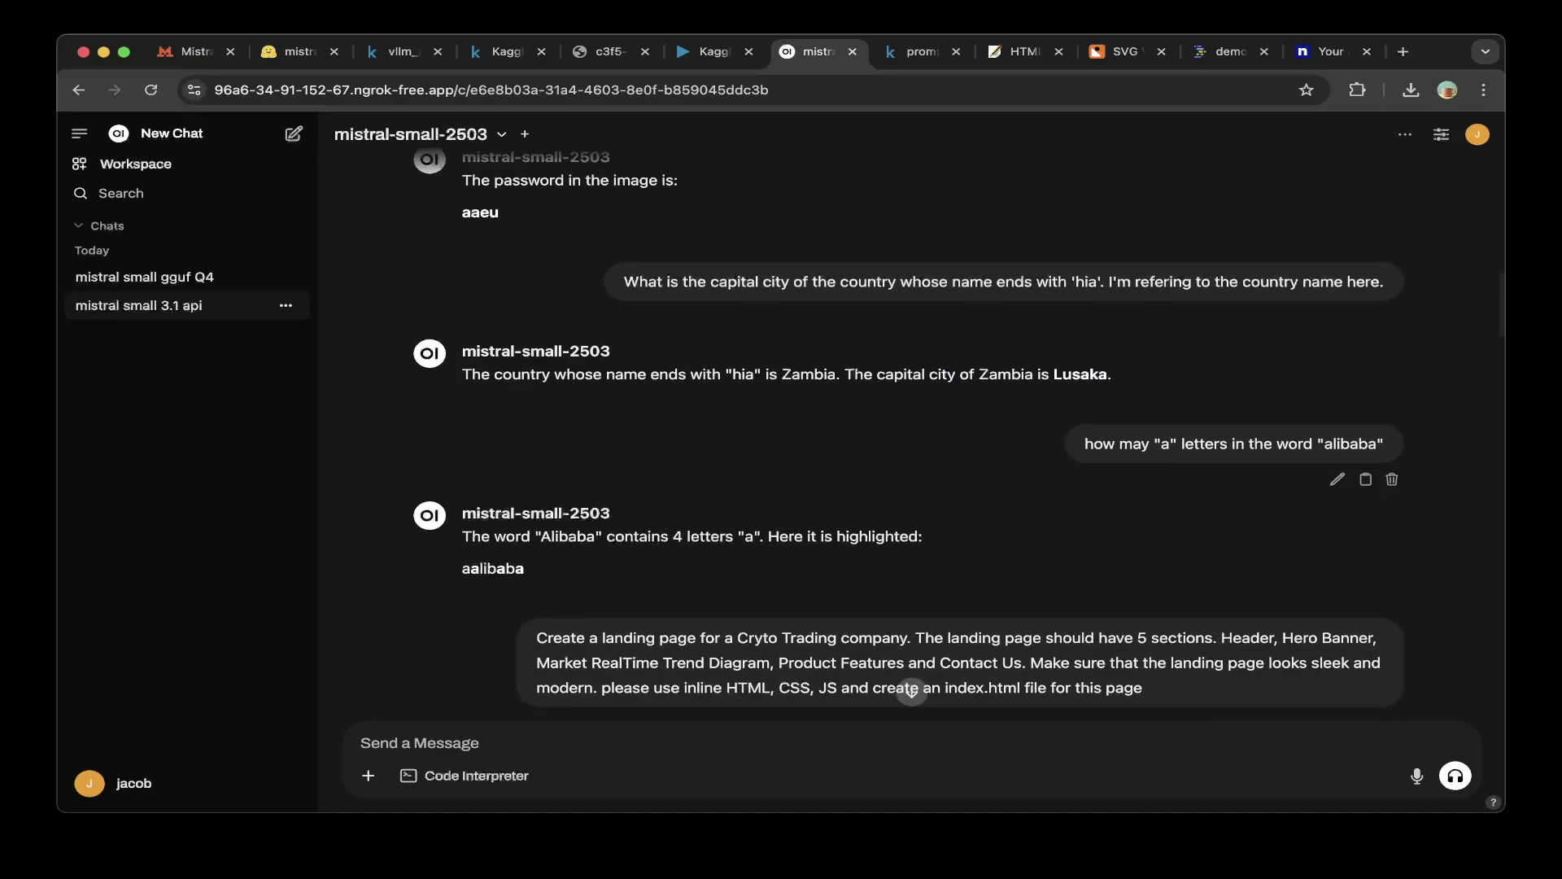
{"action": "scroll", "coordinate": [911, 690], "scroll_direction": "down", "scroll_amount": 3}
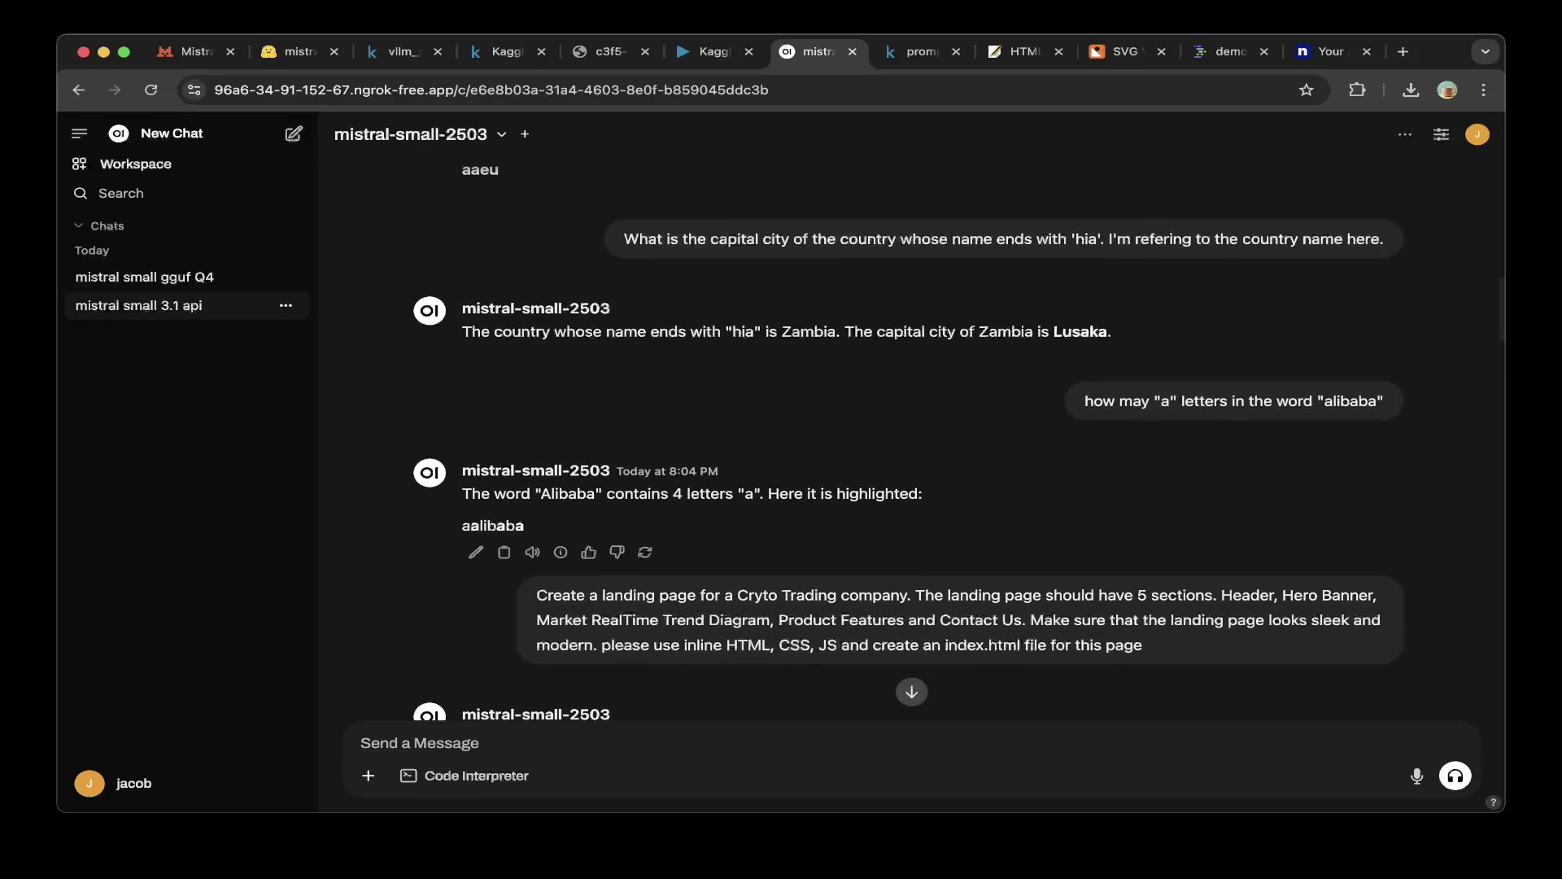
{"action": "left_click_drag", "start_coordinate": [461, 493], "coordinate": [922, 493]}
{"action": "left_click", "coordinate": [923, 493]}
{"action": "scroll", "coordinate": [911, 691], "scroll_direction": "down", "scroll_amount": 5}
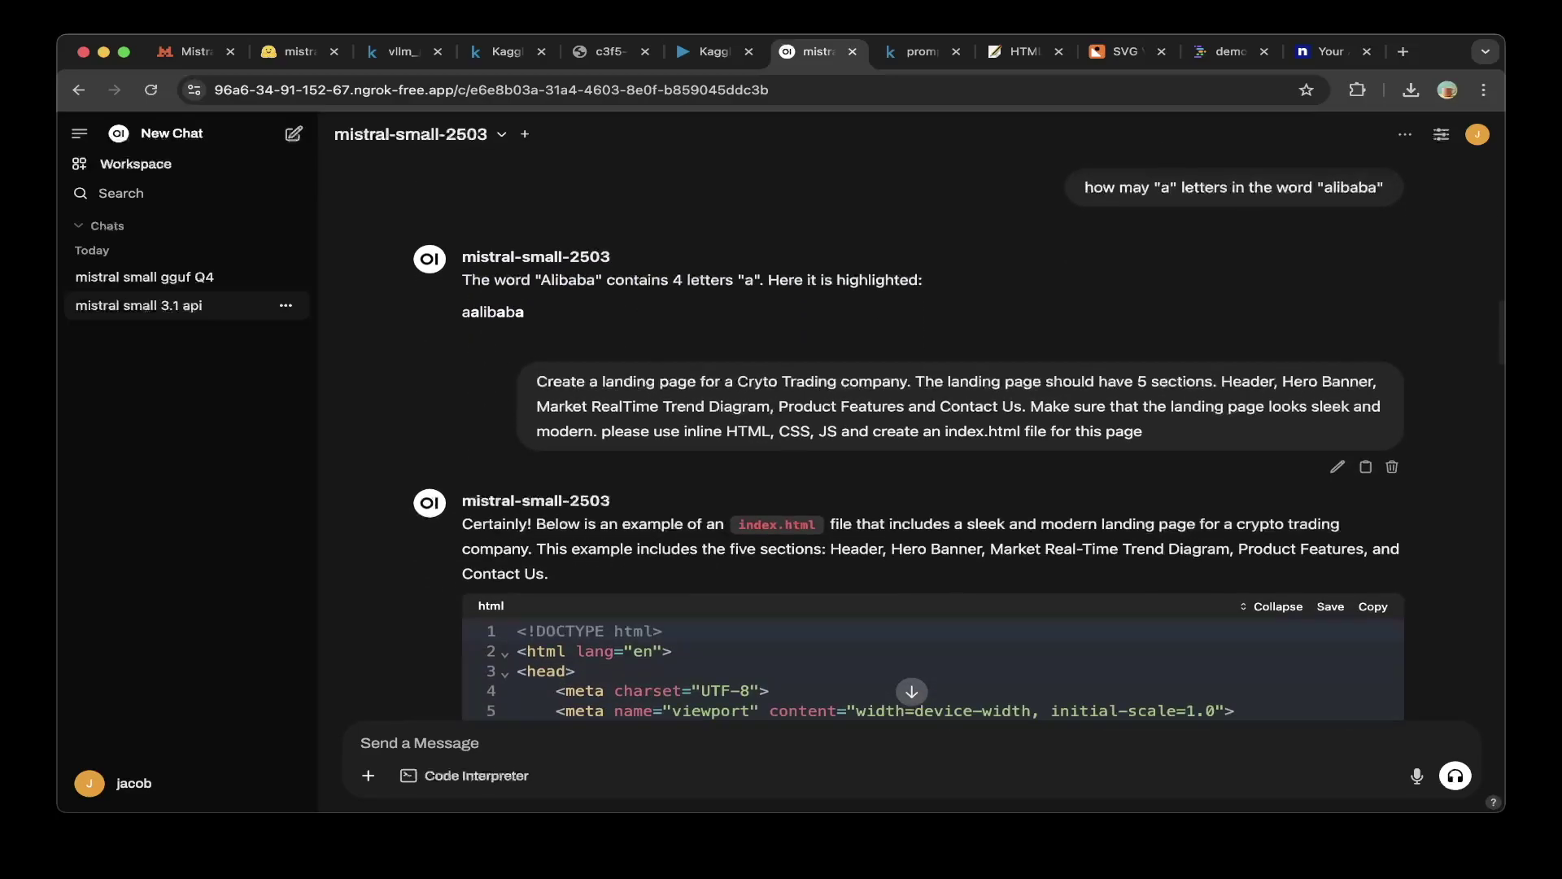
Open the API chat's artifacts at version 1 and review every section of the generated crypto trading landing page
{"action": "scroll", "coordinate": [908, 434], "scroll_direction": "down", "scroll_amount": 1}
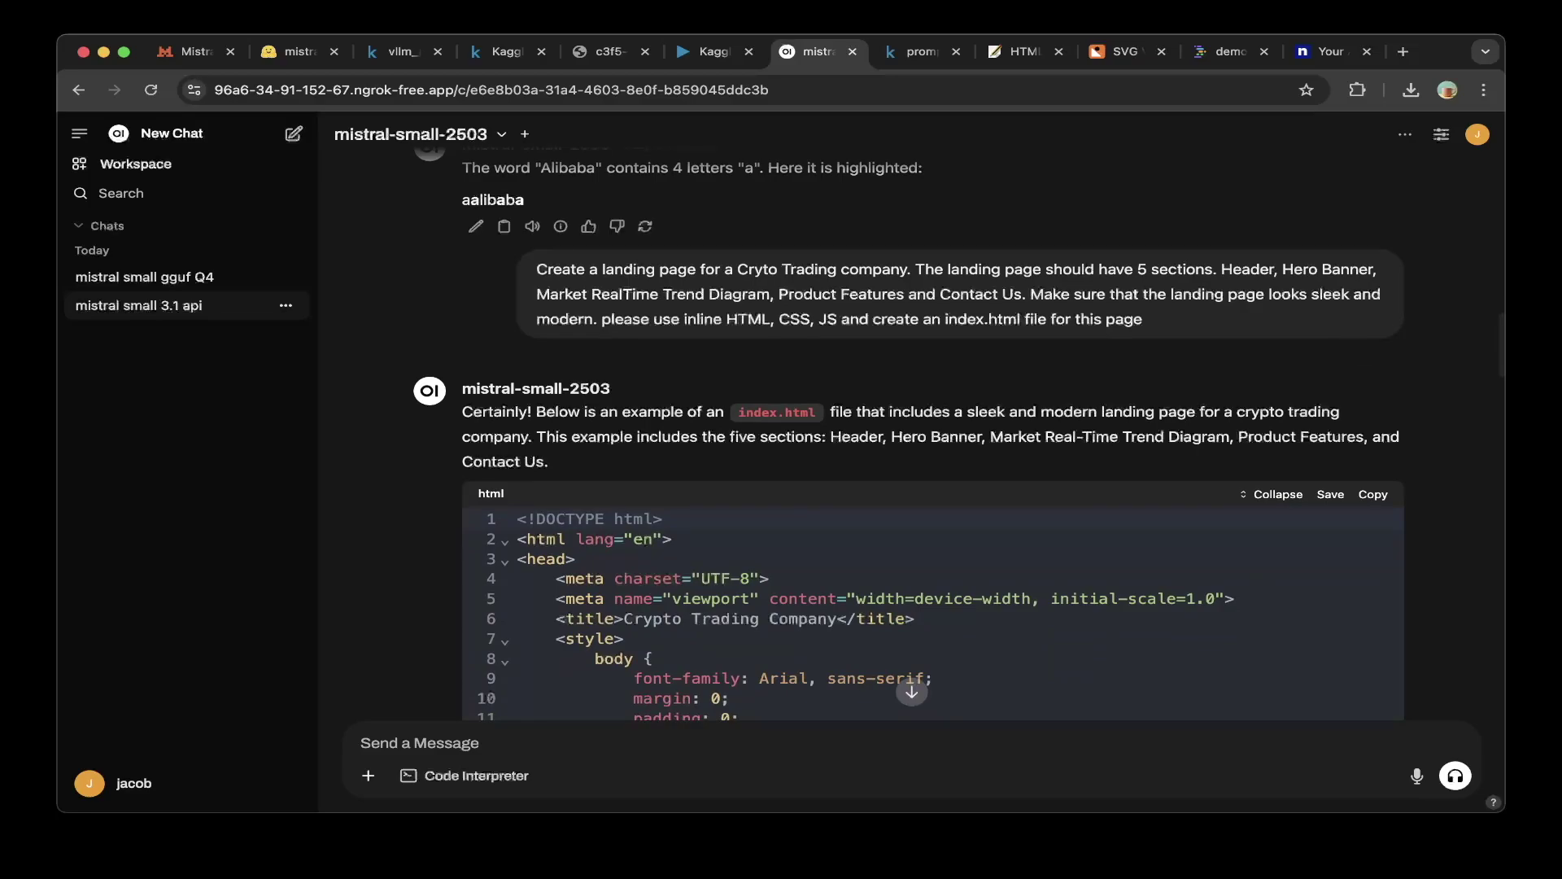
{"action": "left_click", "coordinate": [1405, 134]}
{"action": "left_click", "coordinate": [1289, 243]}
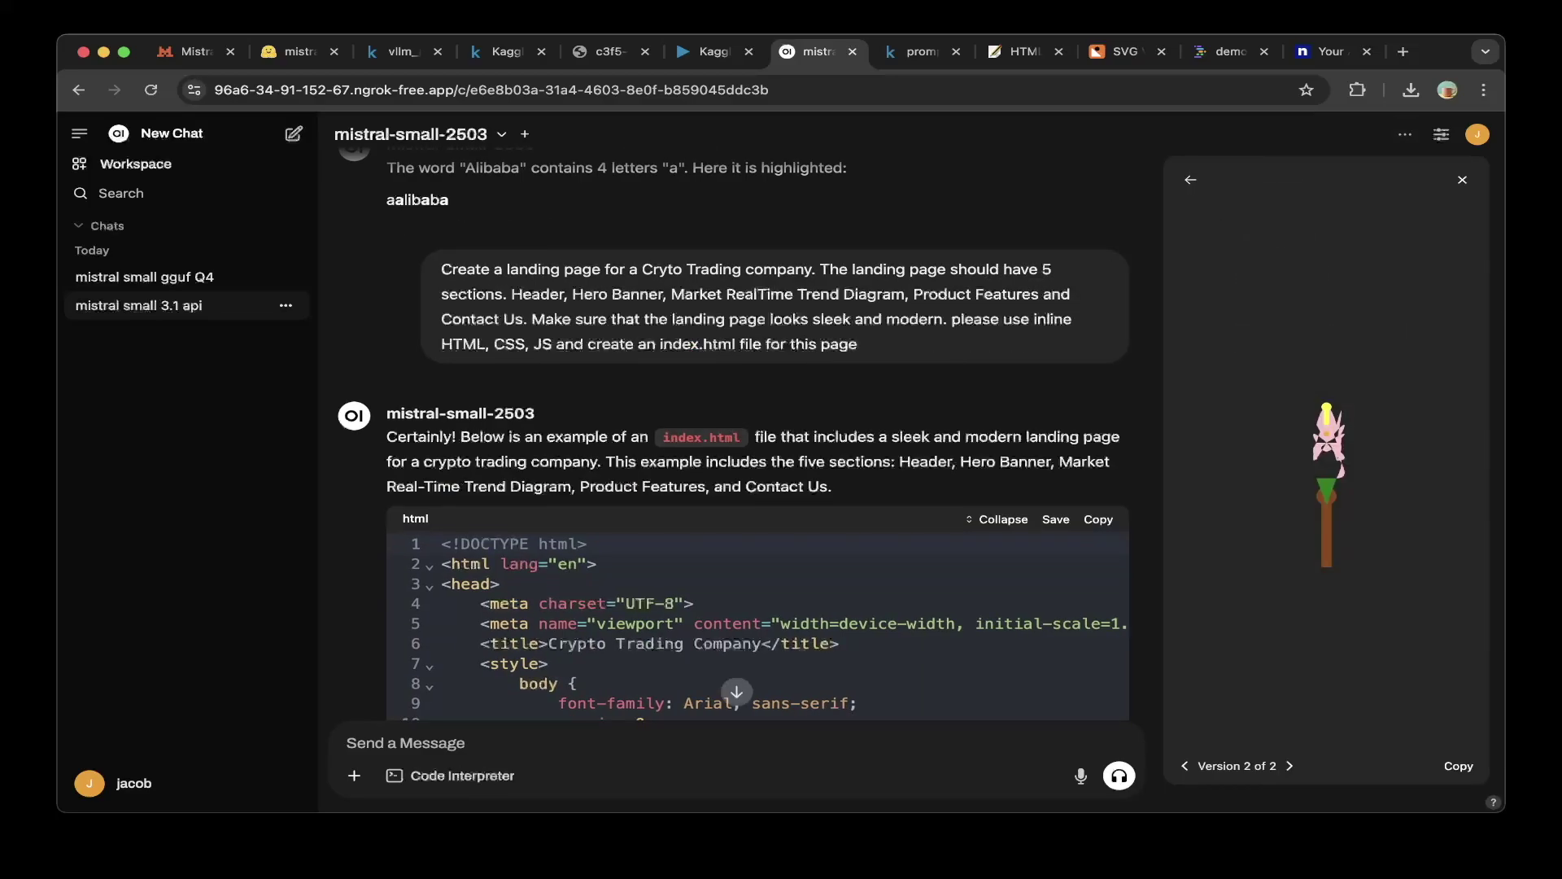
{"action": "left_click", "coordinate": [1184, 765]}
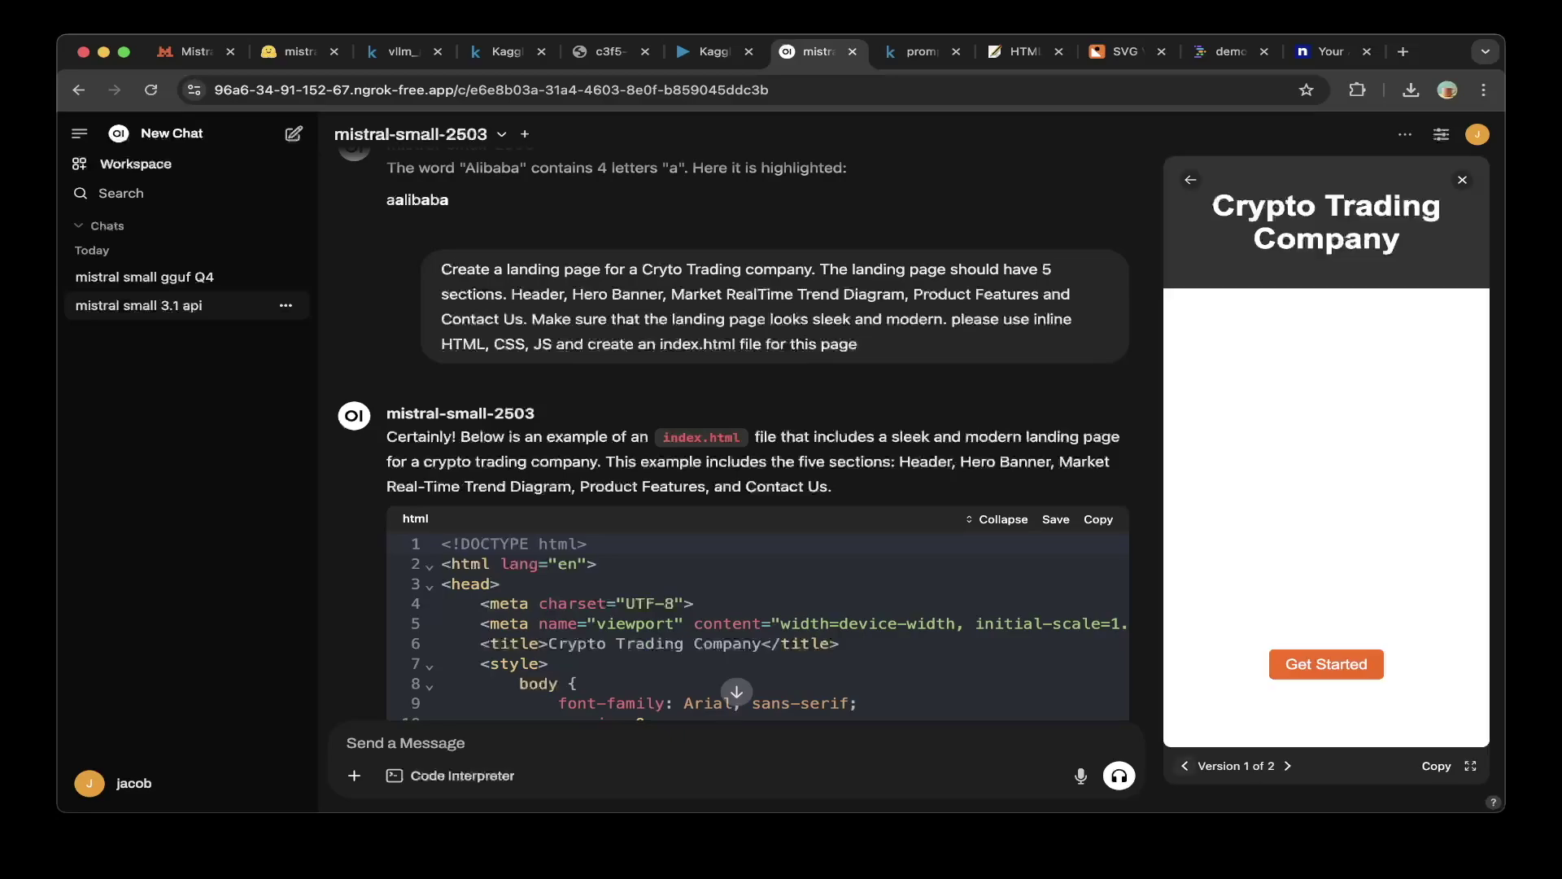
{"action": "scroll", "coordinate": [1326, 450], "scroll_direction": "down", "scroll_amount": 10}
{"action": "scroll", "coordinate": [1326, 448], "scroll_direction": "up", "scroll_amount": 5}
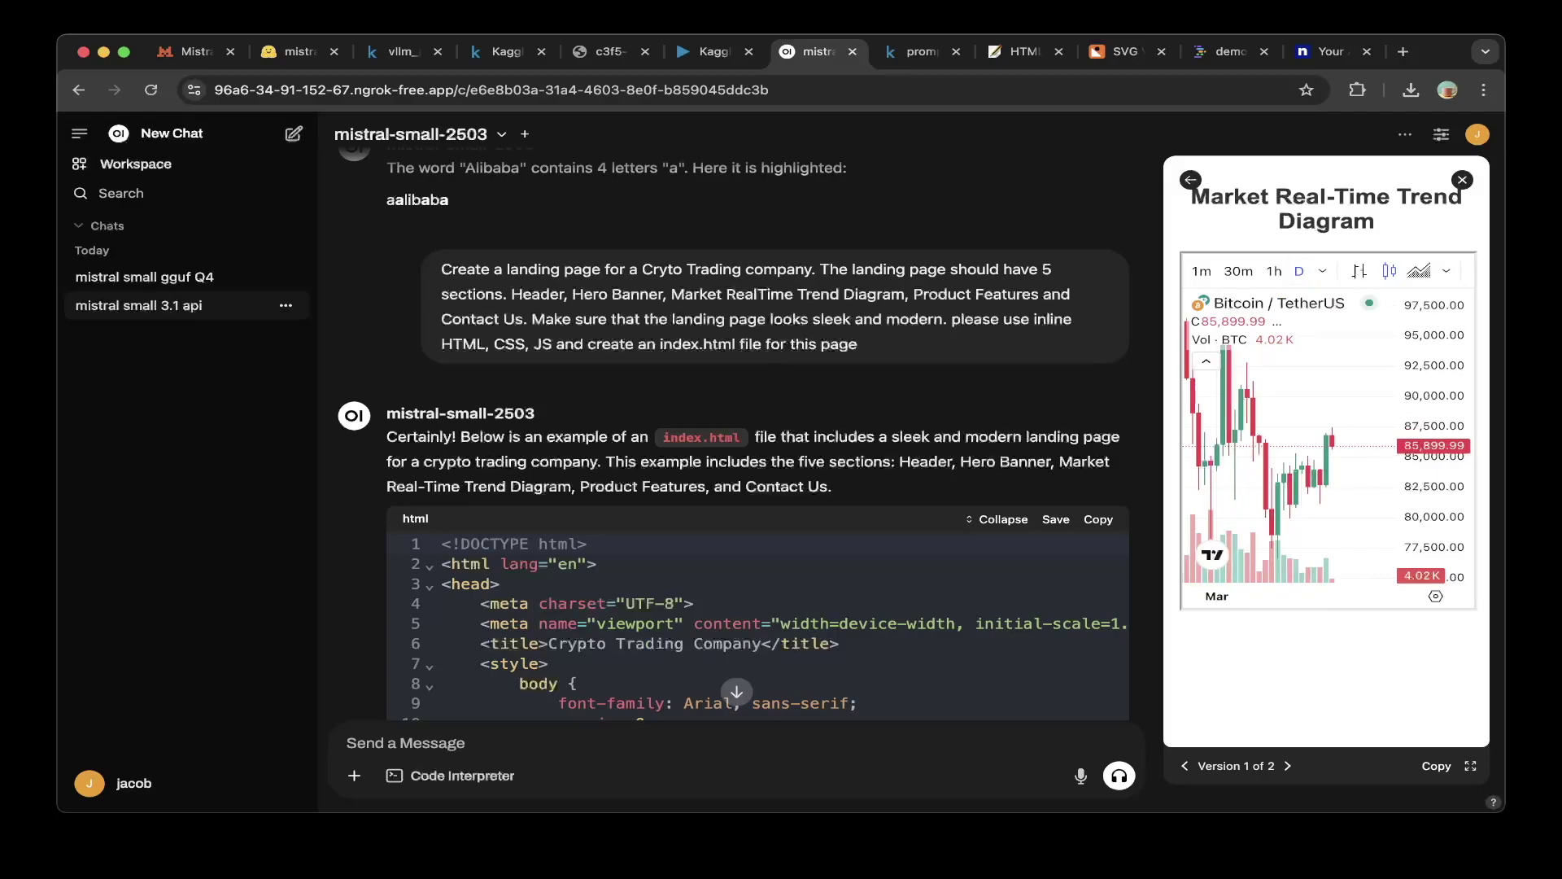
{"action": "scroll", "coordinate": [1326, 447], "scroll_direction": "down", "scroll_amount": 5}
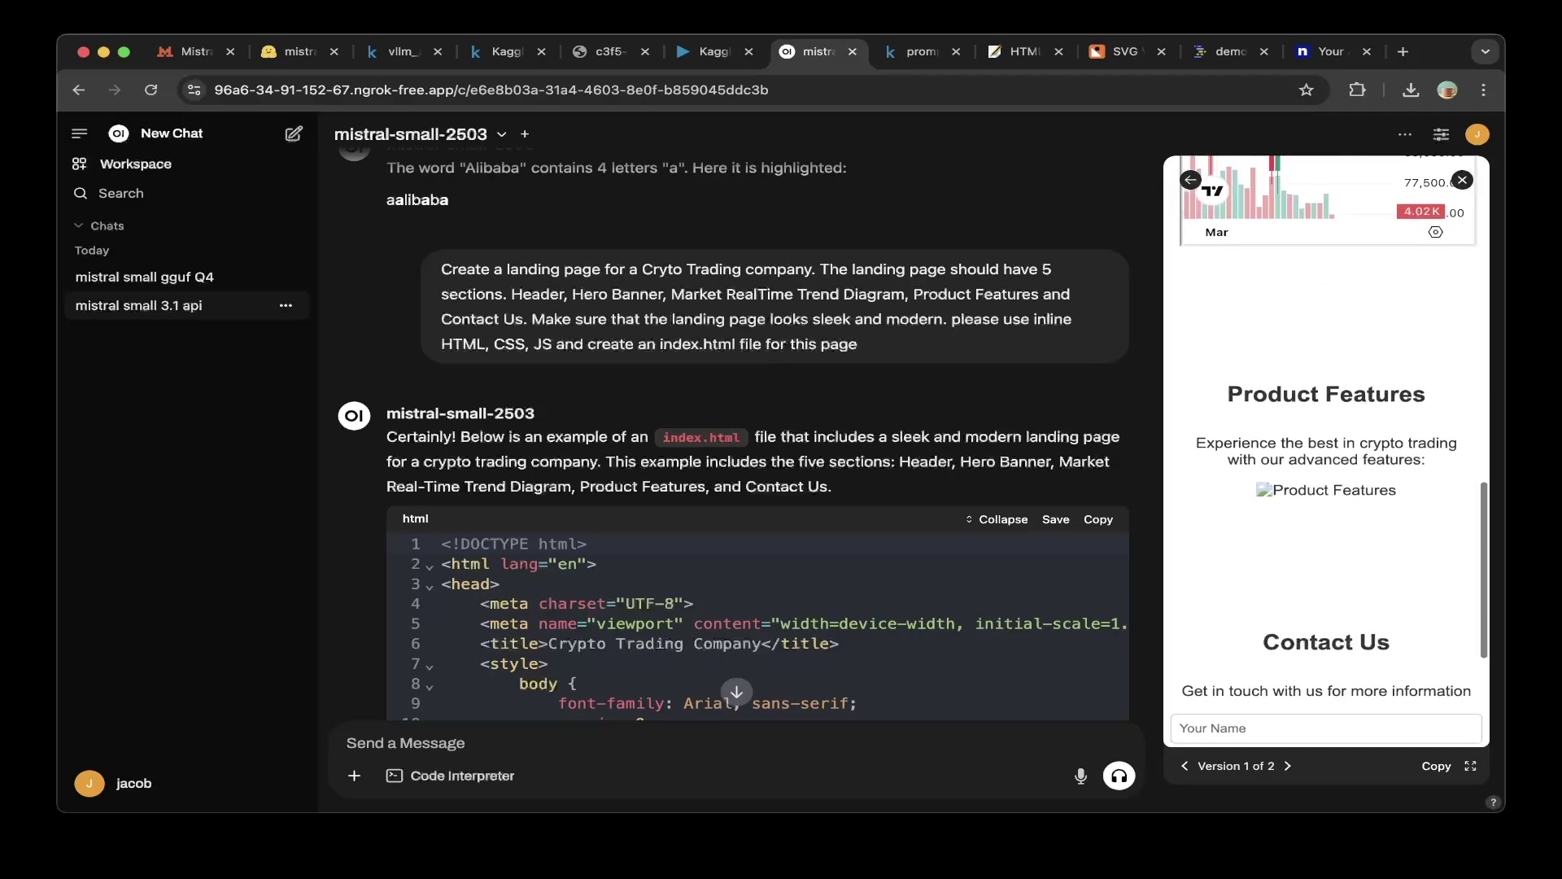
{"action": "scroll", "coordinate": [1326, 447], "scroll_direction": "up", "scroll_amount": 5}
Find the API model's SVG flower reply and compare its code and parts list with the version 2 artifact preview
{"action": "scroll", "coordinate": [756, 440], "scroll_direction": "down", "scroll_amount": 15}
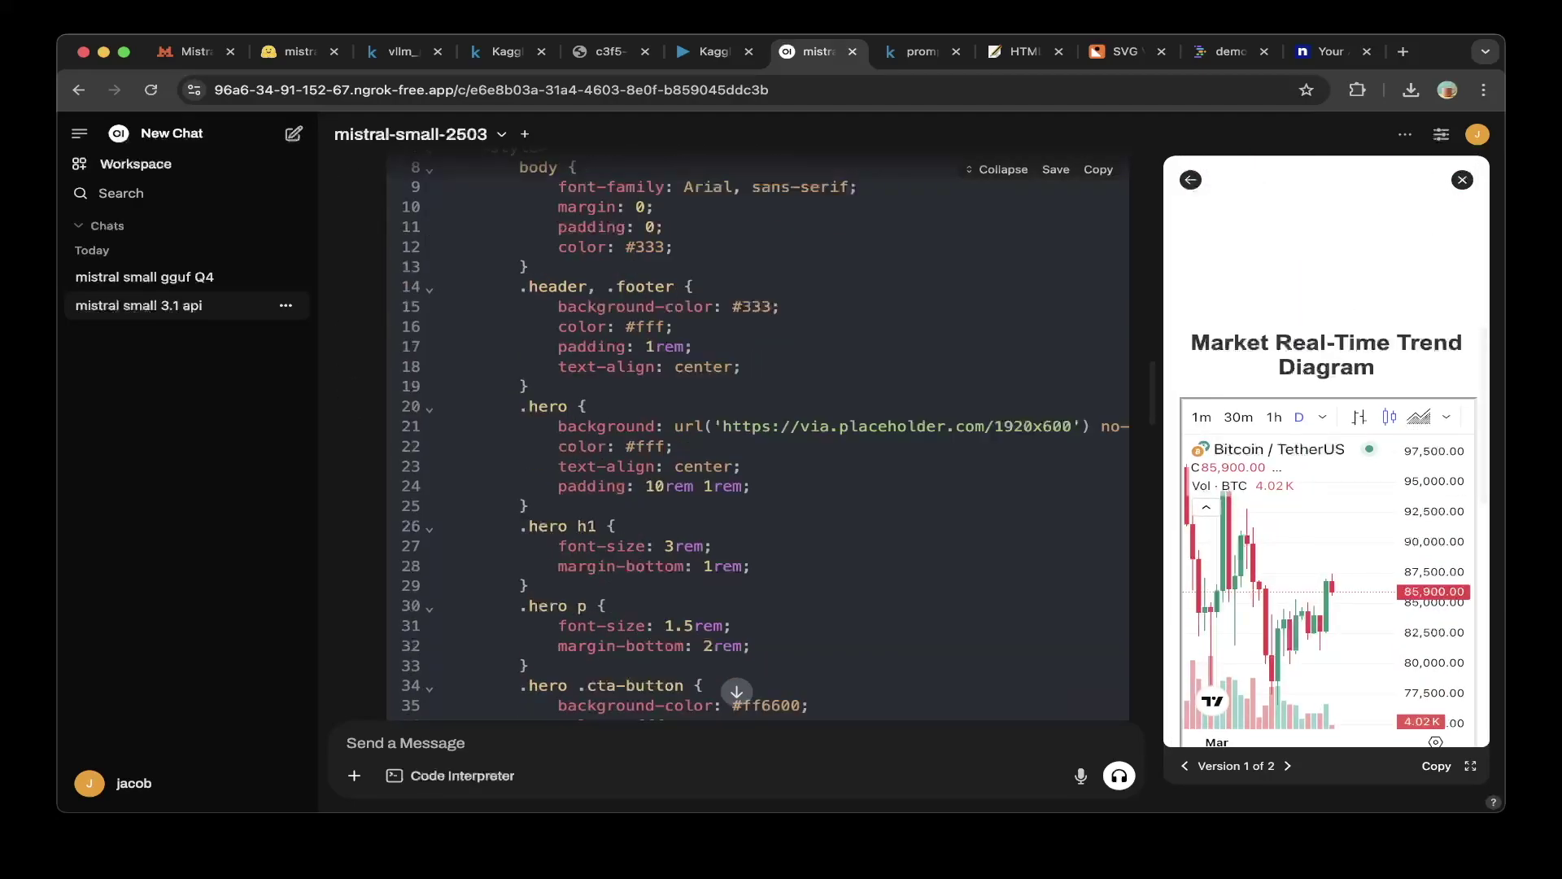
{"action": "scroll", "coordinate": [756, 439], "scroll_direction": "down", "scroll_amount": 15}
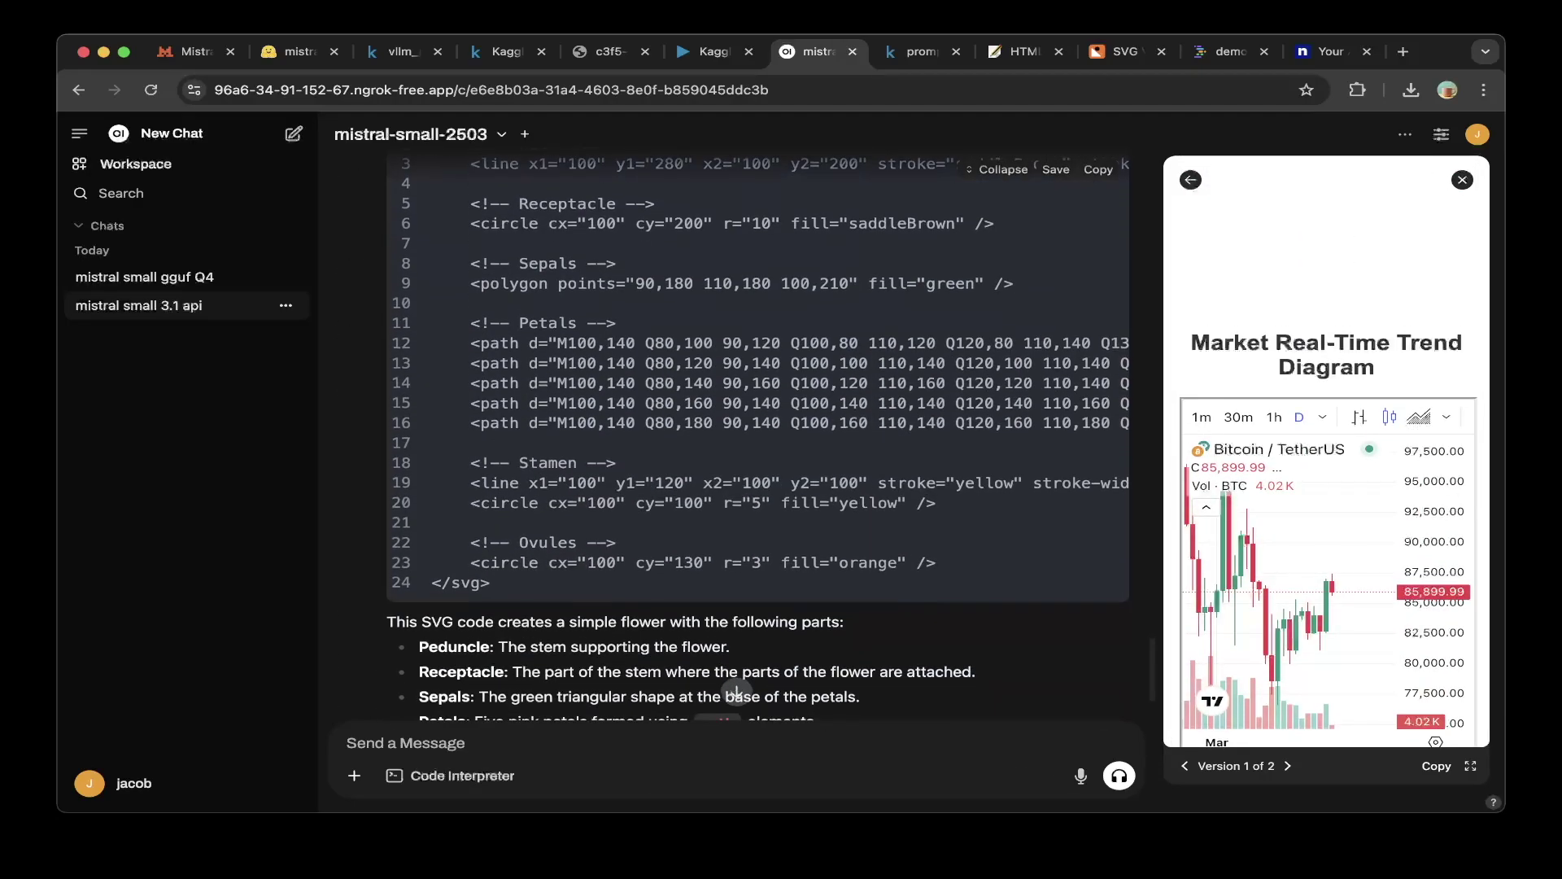
{"action": "scroll", "coordinate": [757, 439], "scroll_direction": "down", "scroll_amount": 7}
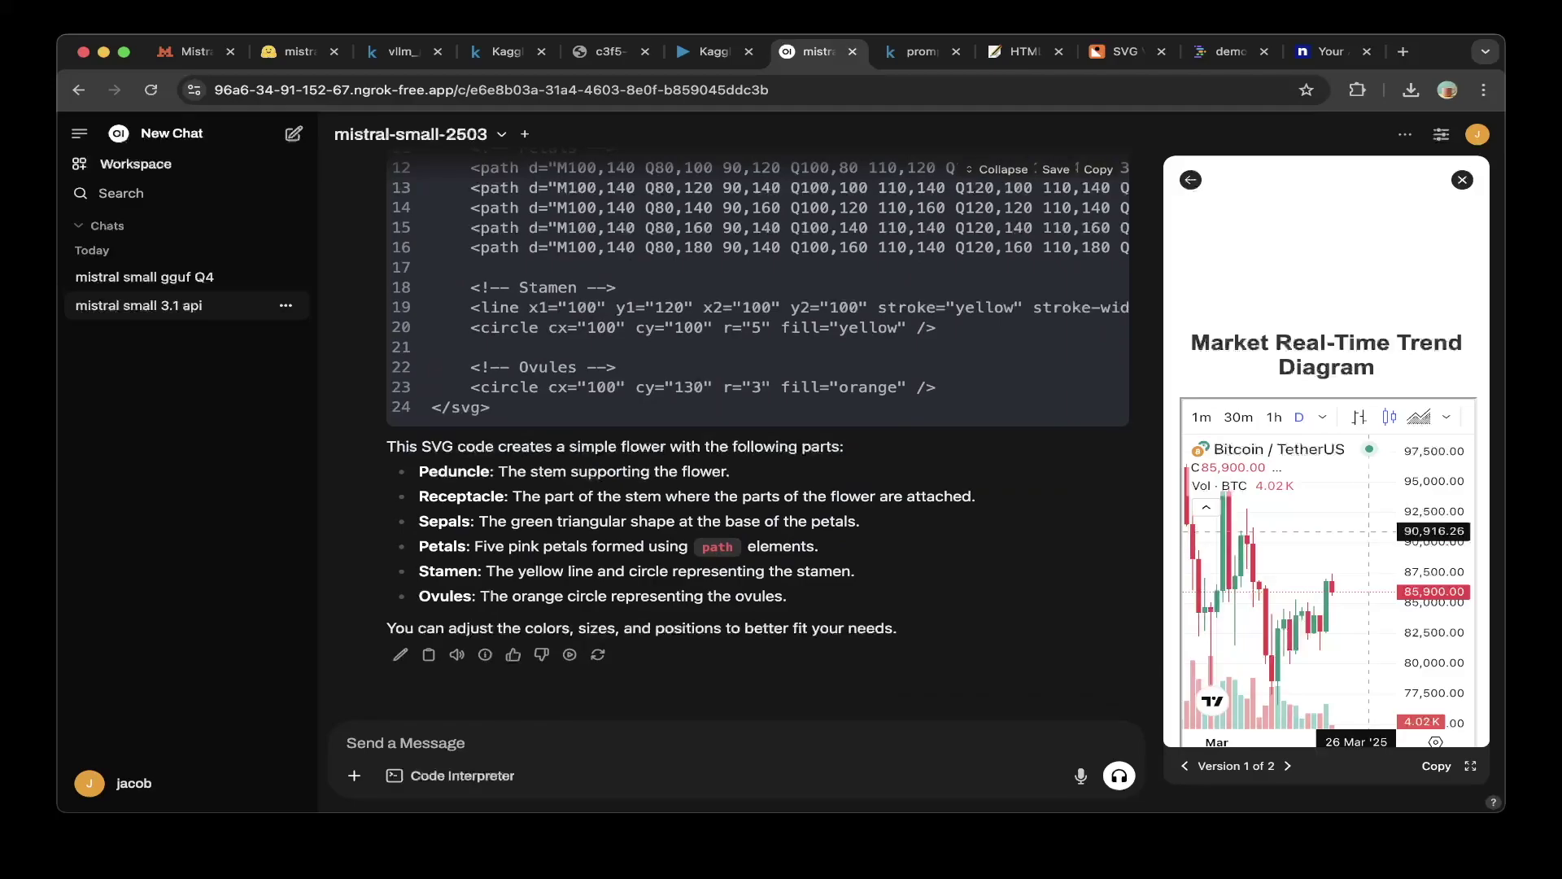
{"action": "left_click", "coordinate": [1288, 765]}
{"action": "scroll", "coordinate": [756, 439], "scroll_direction": "up", "scroll_amount": 6}
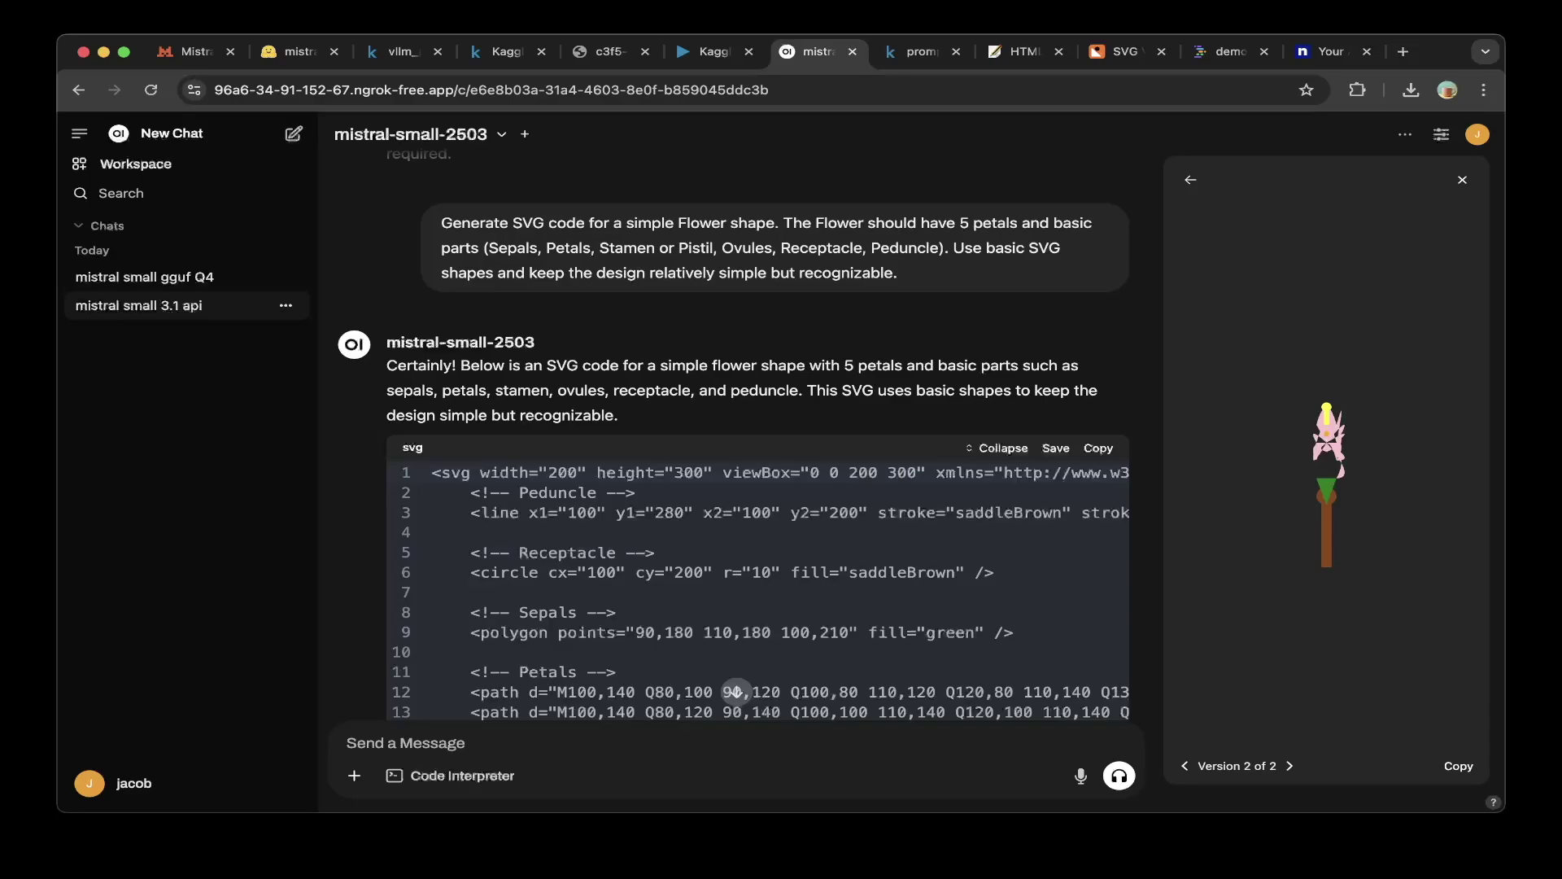
{"action": "scroll", "coordinate": [736, 691], "scroll_direction": "down", "scroll_amount": 6}
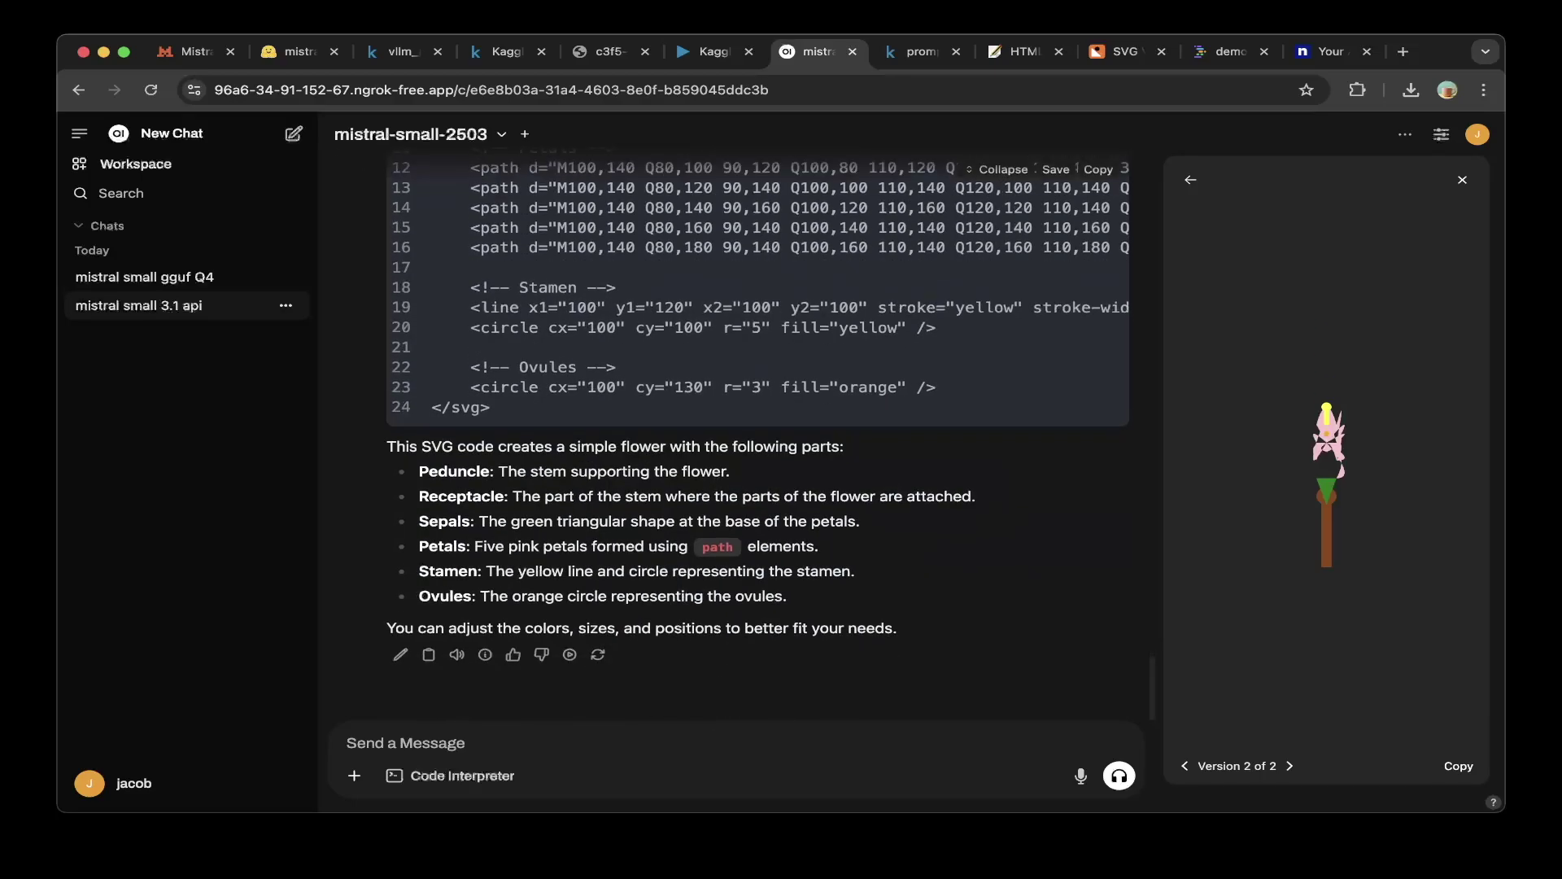
Return to the beginning of the API chat and review the WiFi receipt image with its description
{"action": "scroll", "coordinate": [736, 692], "scroll_direction": "down", "scroll_amount": 15}
{"action": "scroll", "coordinate": [736, 692], "scroll_direction": "up", "scroll_amount": 20}
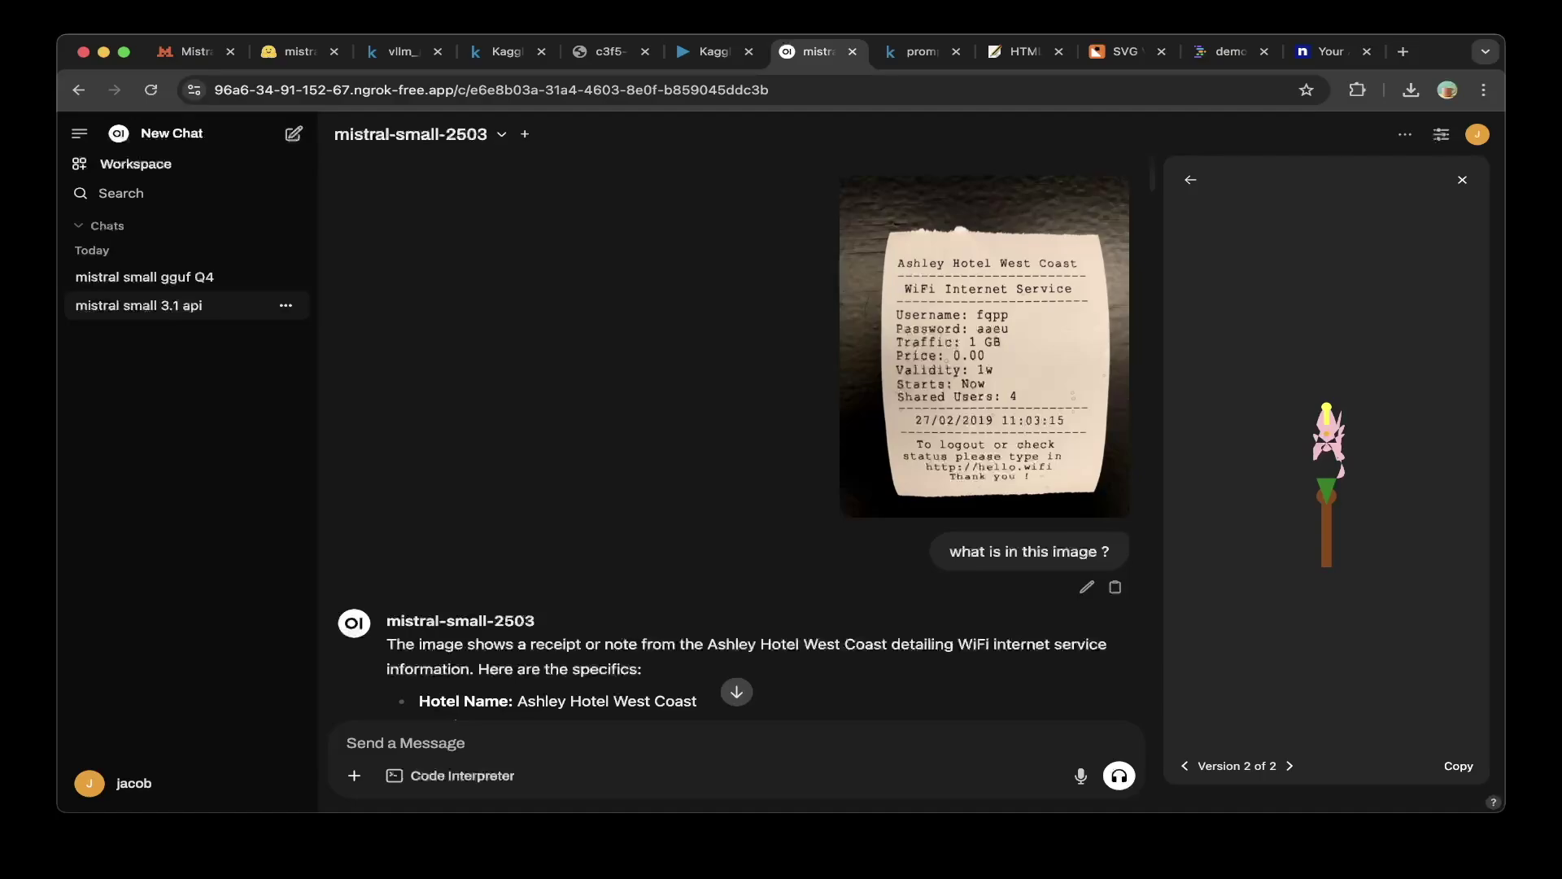
{"action": "scroll", "coordinate": [732, 439], "scroll_direction": "down", "scroll_amount": 3}
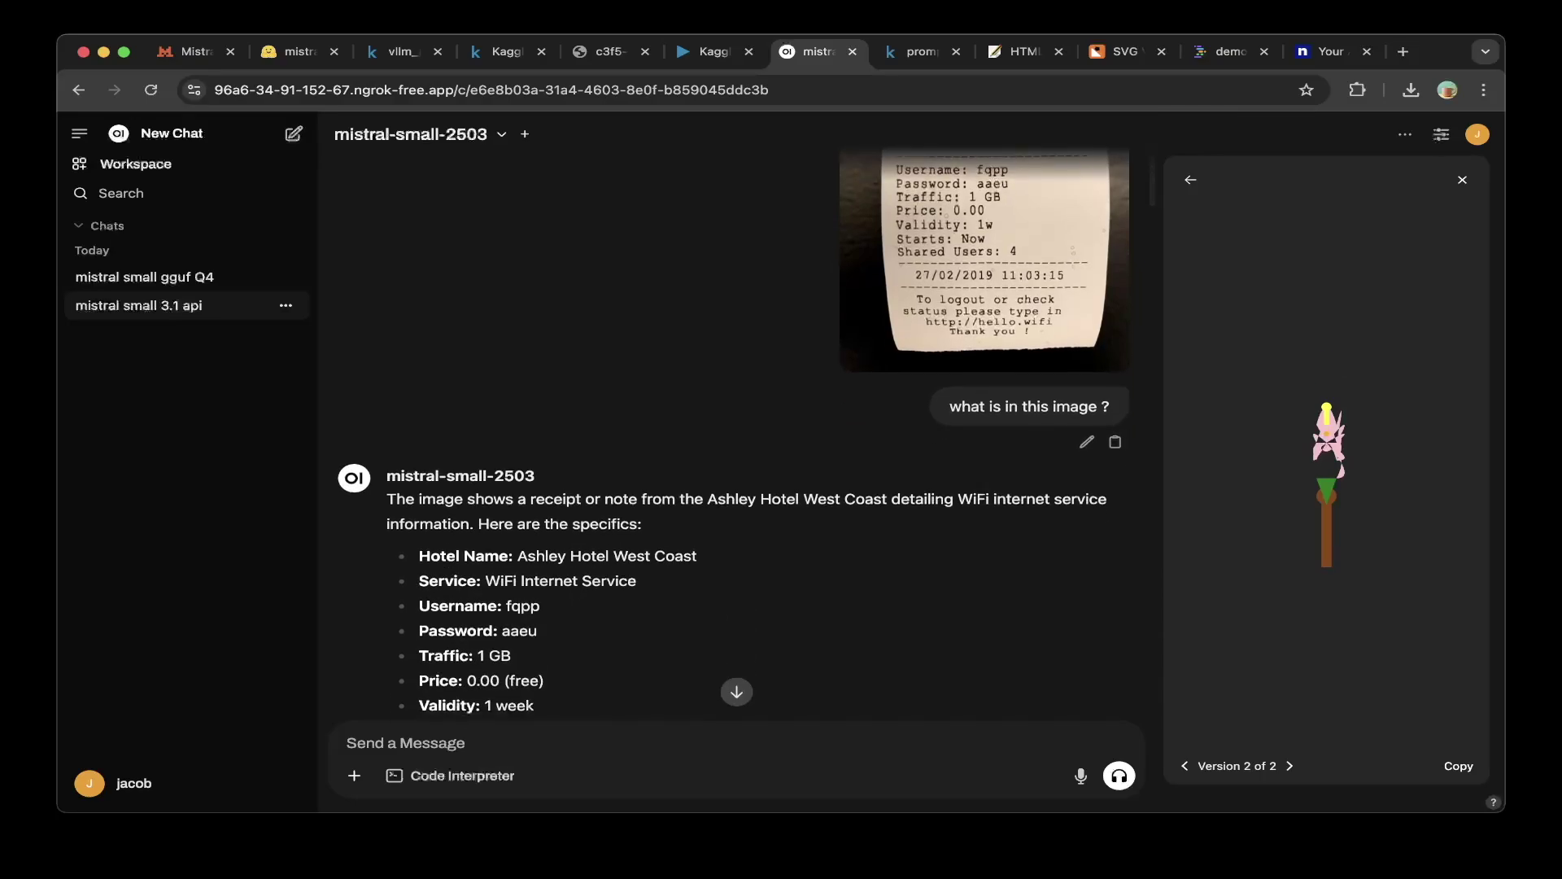
{"action": "scroll", "coordinate": [732, 440], "scroll_direction": "up", "scroll_amount": 3}
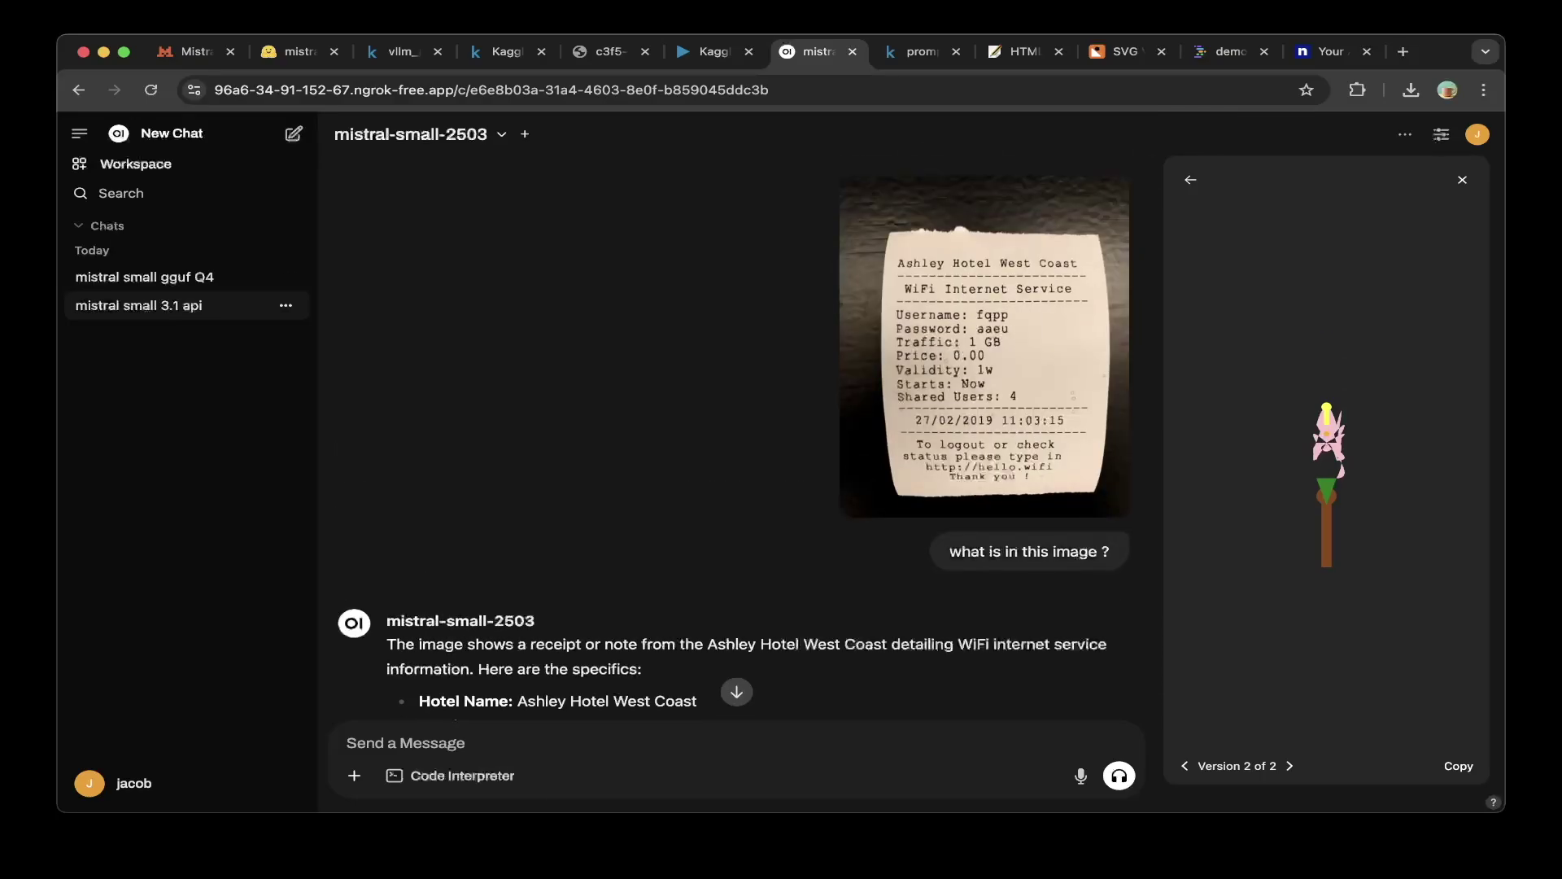
Open the "mistral small gguf Q4" chat and read its image, capital city and "alibaba" letter-count answers
{"action": "left_click", "coordinate": [144, 276]}
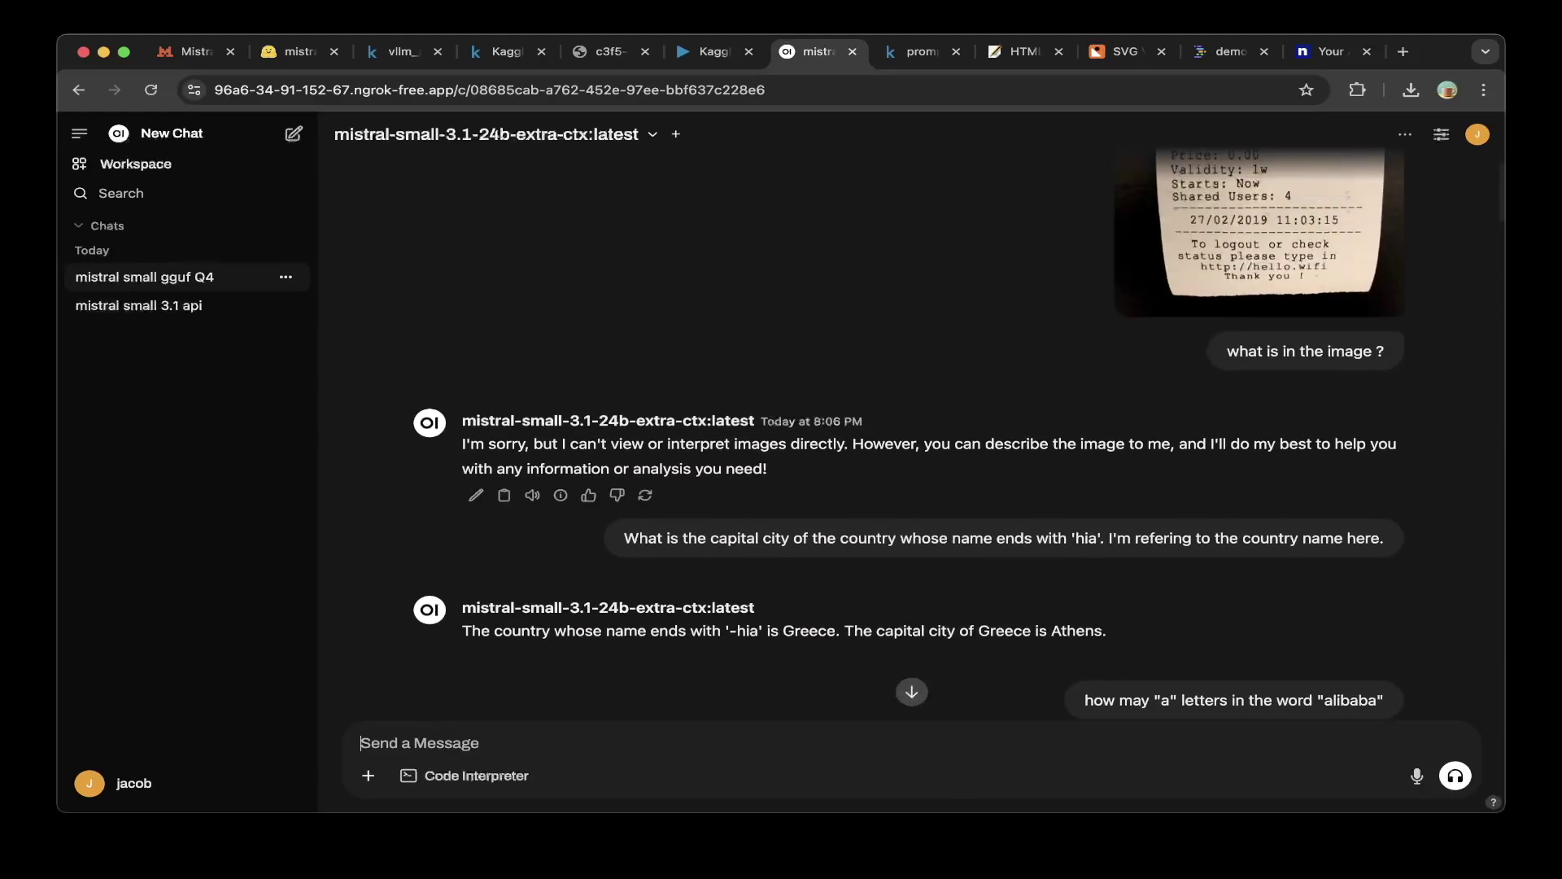
{"action": "scroll", "coordinate": [909, 433], "scroll_direction": "down", "scroll_amount": 1}
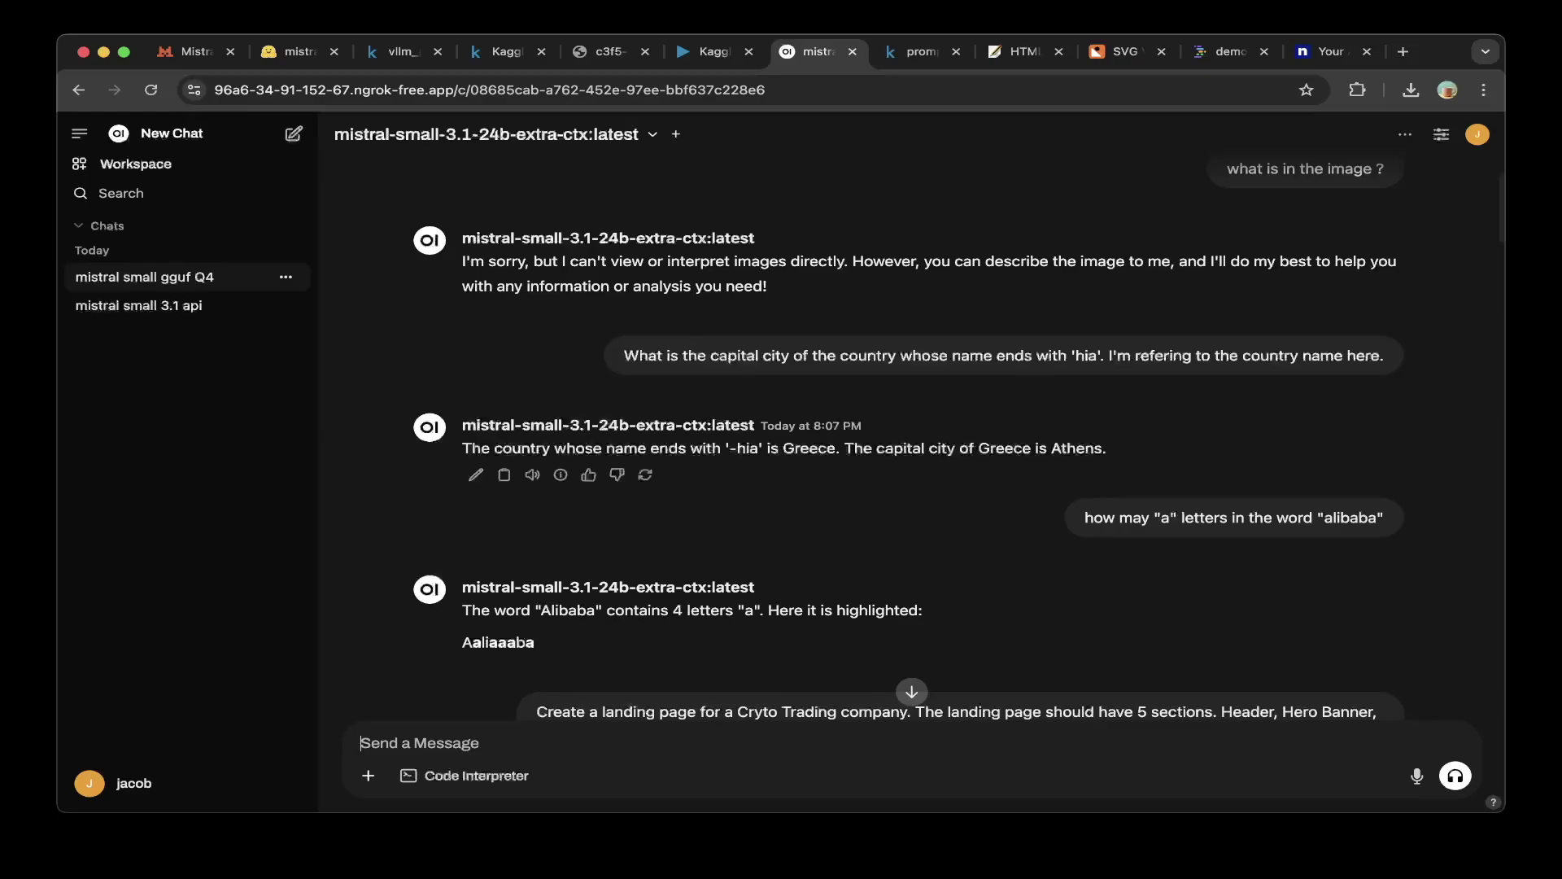
{"action": "left_click", "coordinate": [911, 691]}
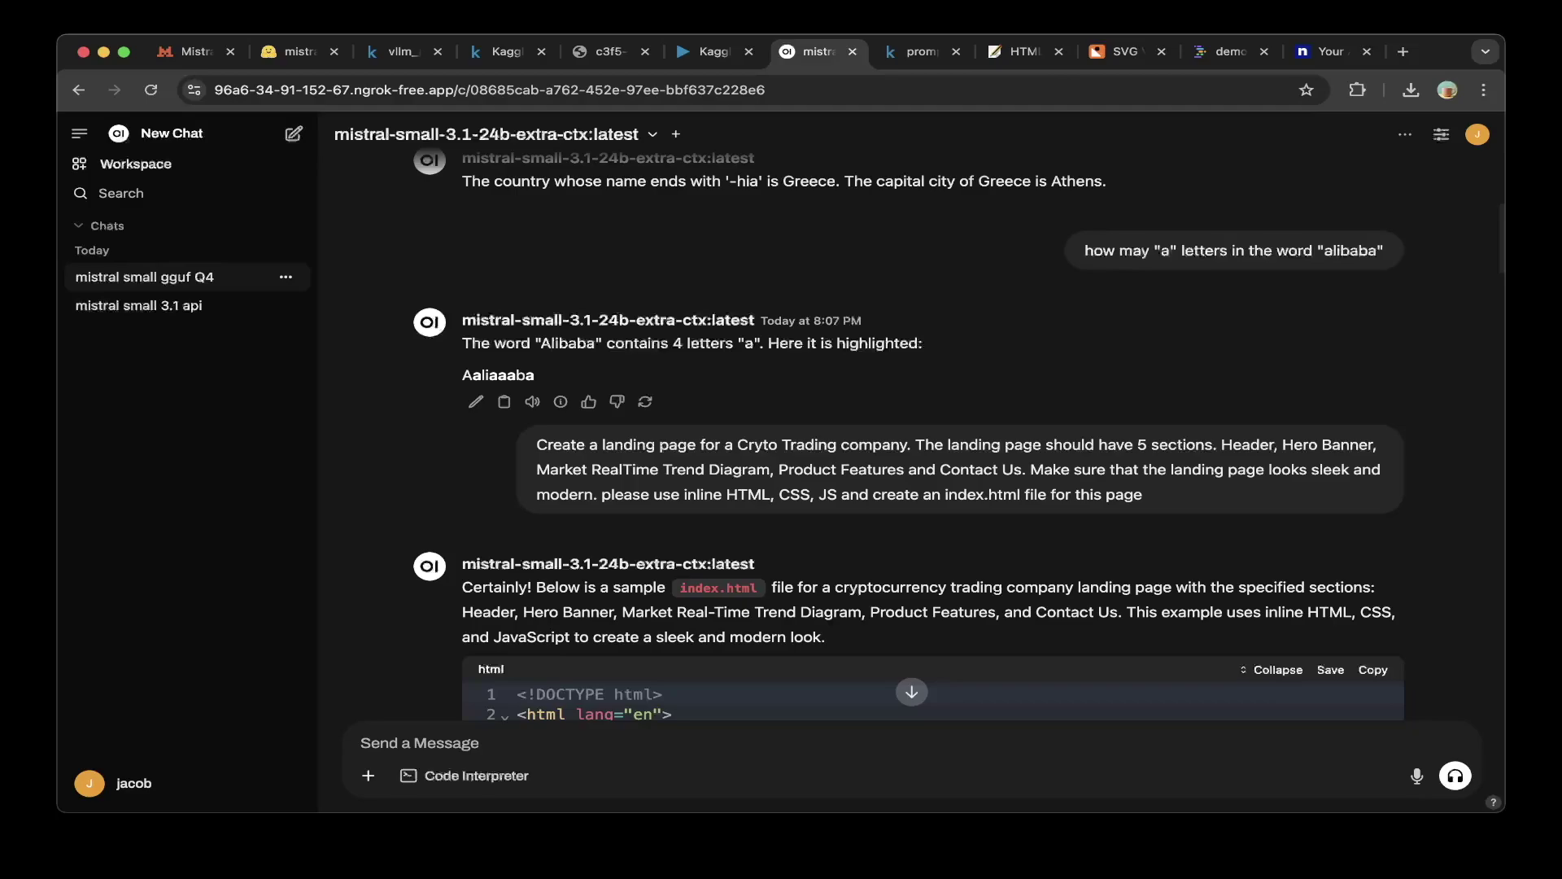
{"action": "scroll", "coordinate": [908, 434], "scroll_direction": "down", "scroll_amount": 1}
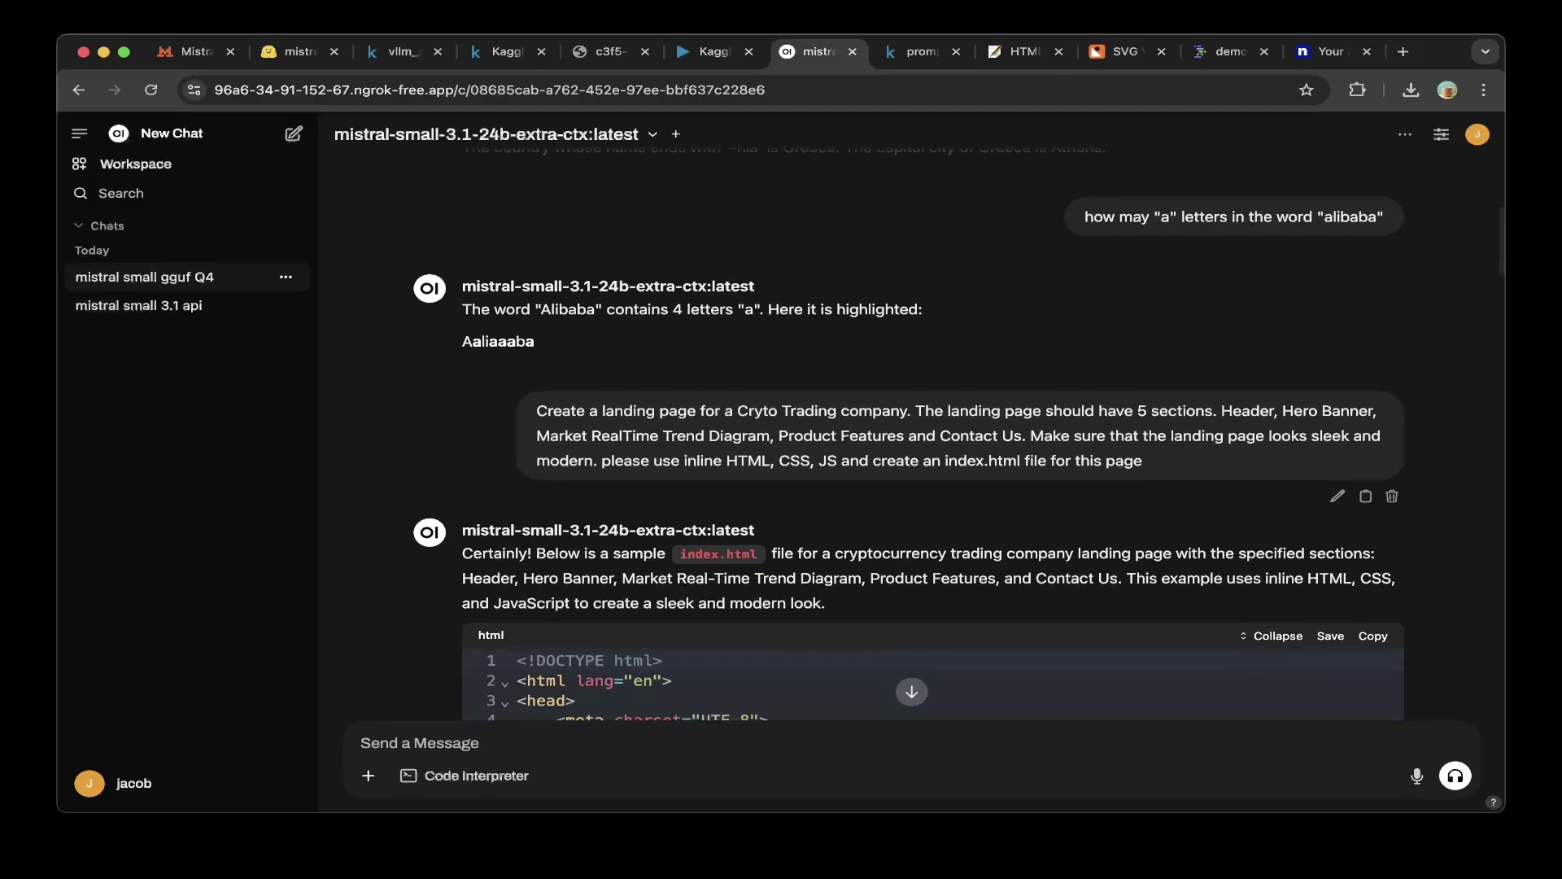
{"action": "scroll", "coordinate": [907, 434], "scroll_direction": "down", "scroll_amount": 2}
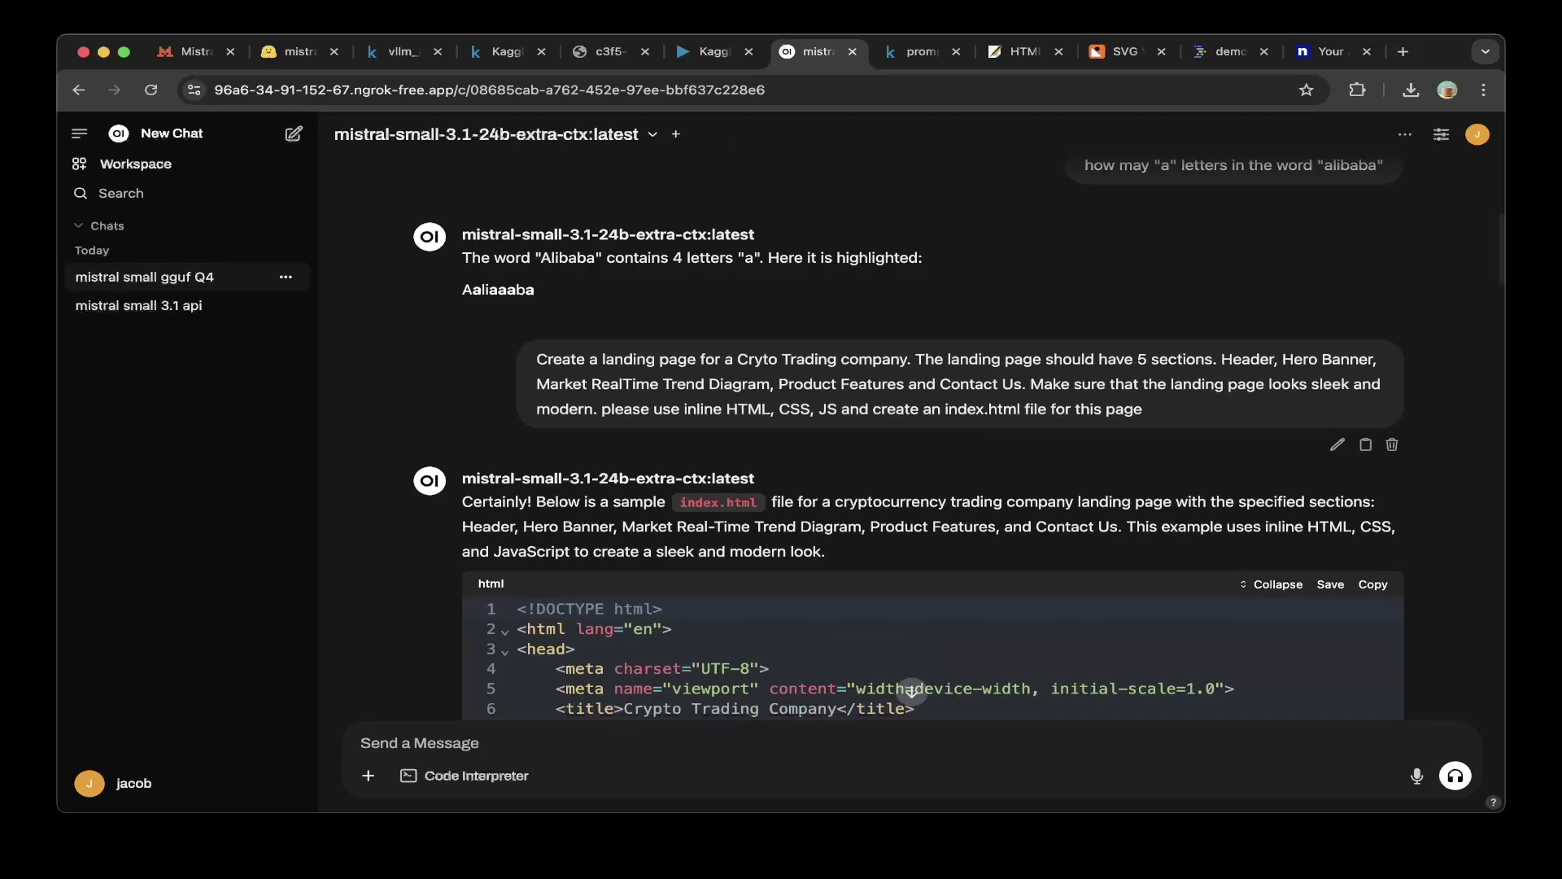
{"action": "scroll", "coordinate": [908, 439], "scroll_direction": "down", "scroll_amount": 1}
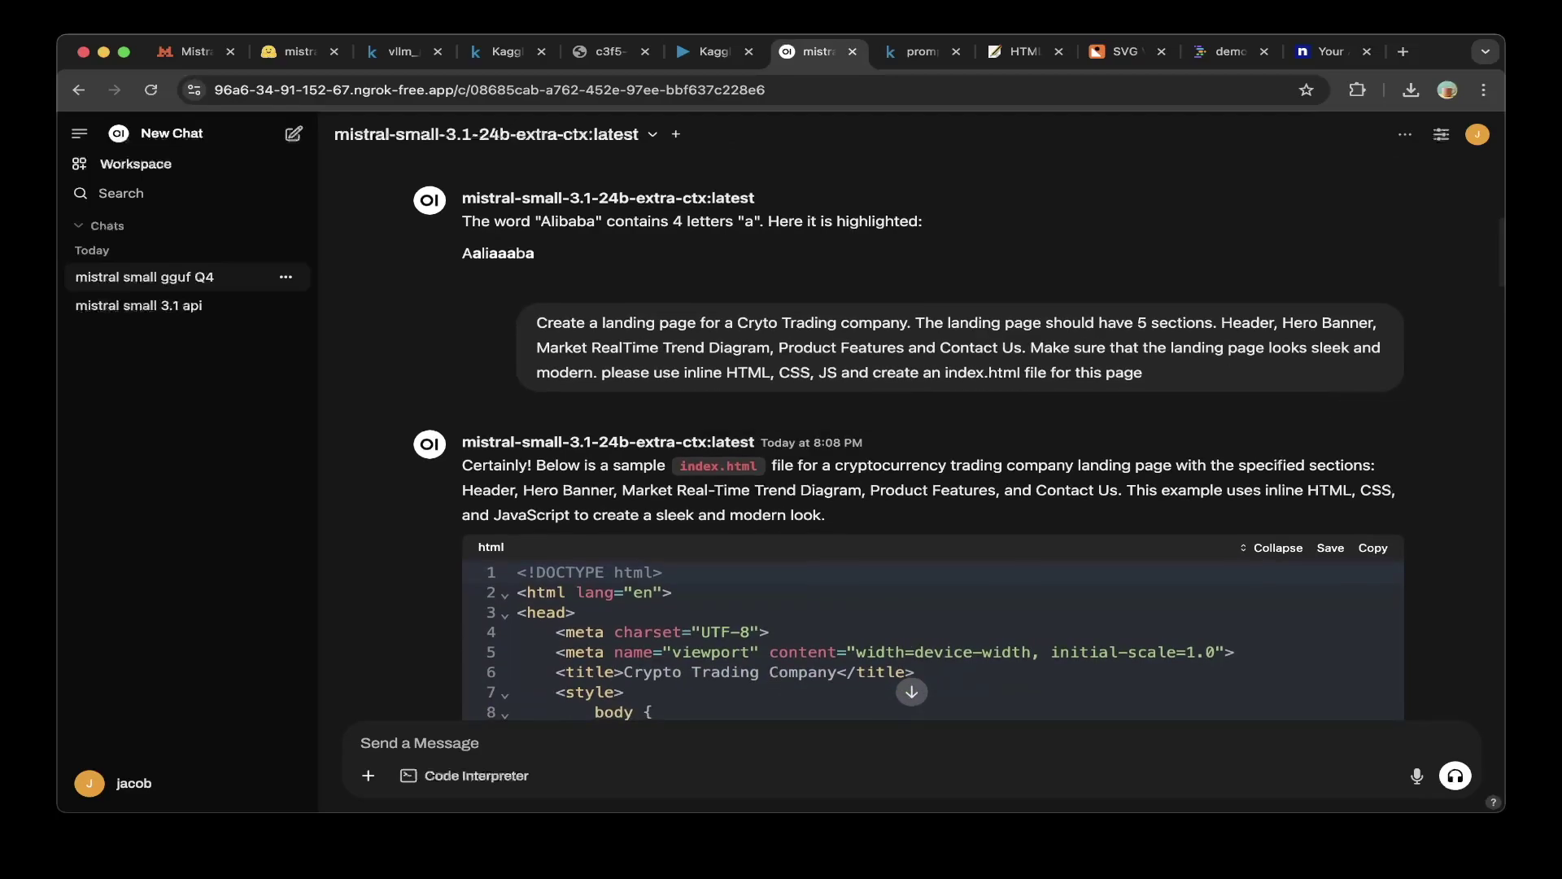
Open the GGUF Q4 chat's artifacts at version 1 and review its crypto landing page from header to contact form
{"action": "left_click", "coordinate": [1405, 134]}
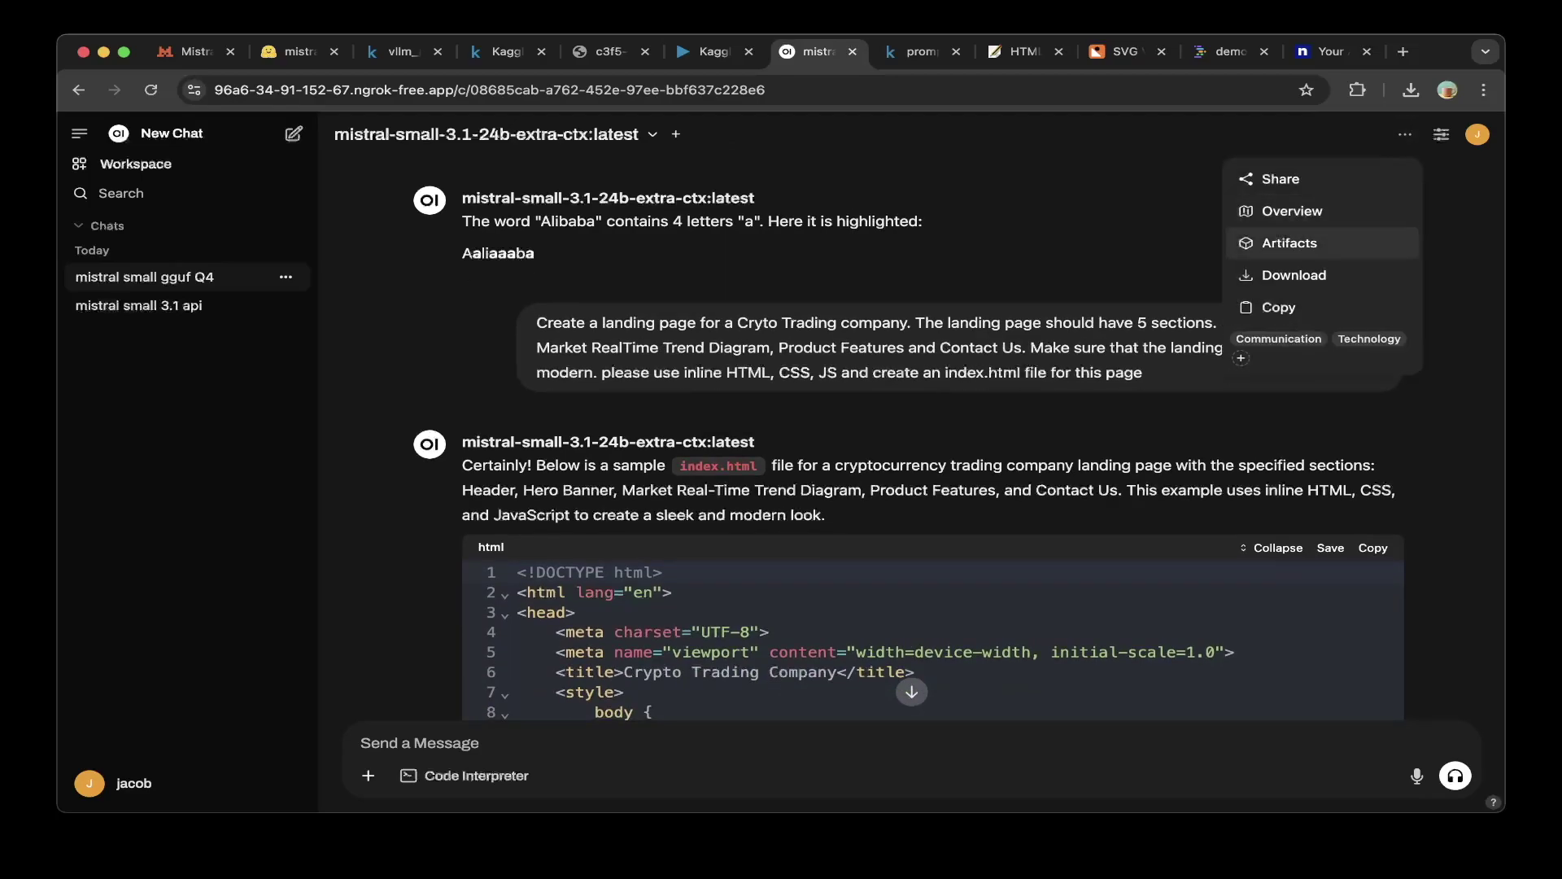
{"action": "left_click", "coordinate": [1286, 241]}
{"action": "left_click", "coordinate": [1185, 766]}
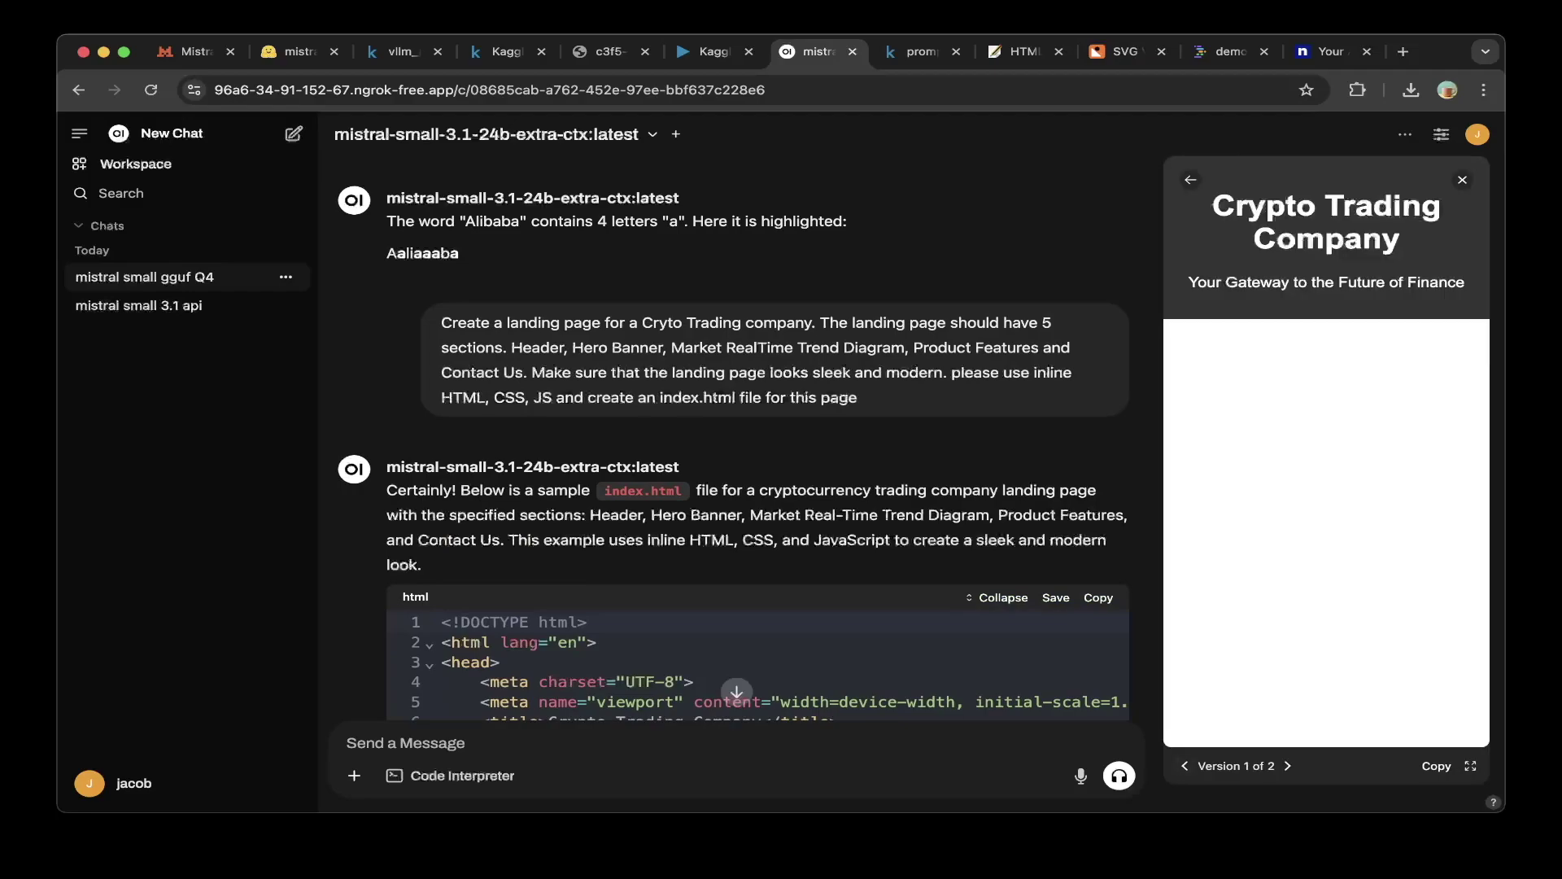
{"action": "scroll", "coordinate": [1326, 451], "scroll_direction": "down", "scroll_amount": 8}
{"action": "scroll", "coordinate": [1326, 452], "scroll_direction": "up", "scroll_amount": 8}
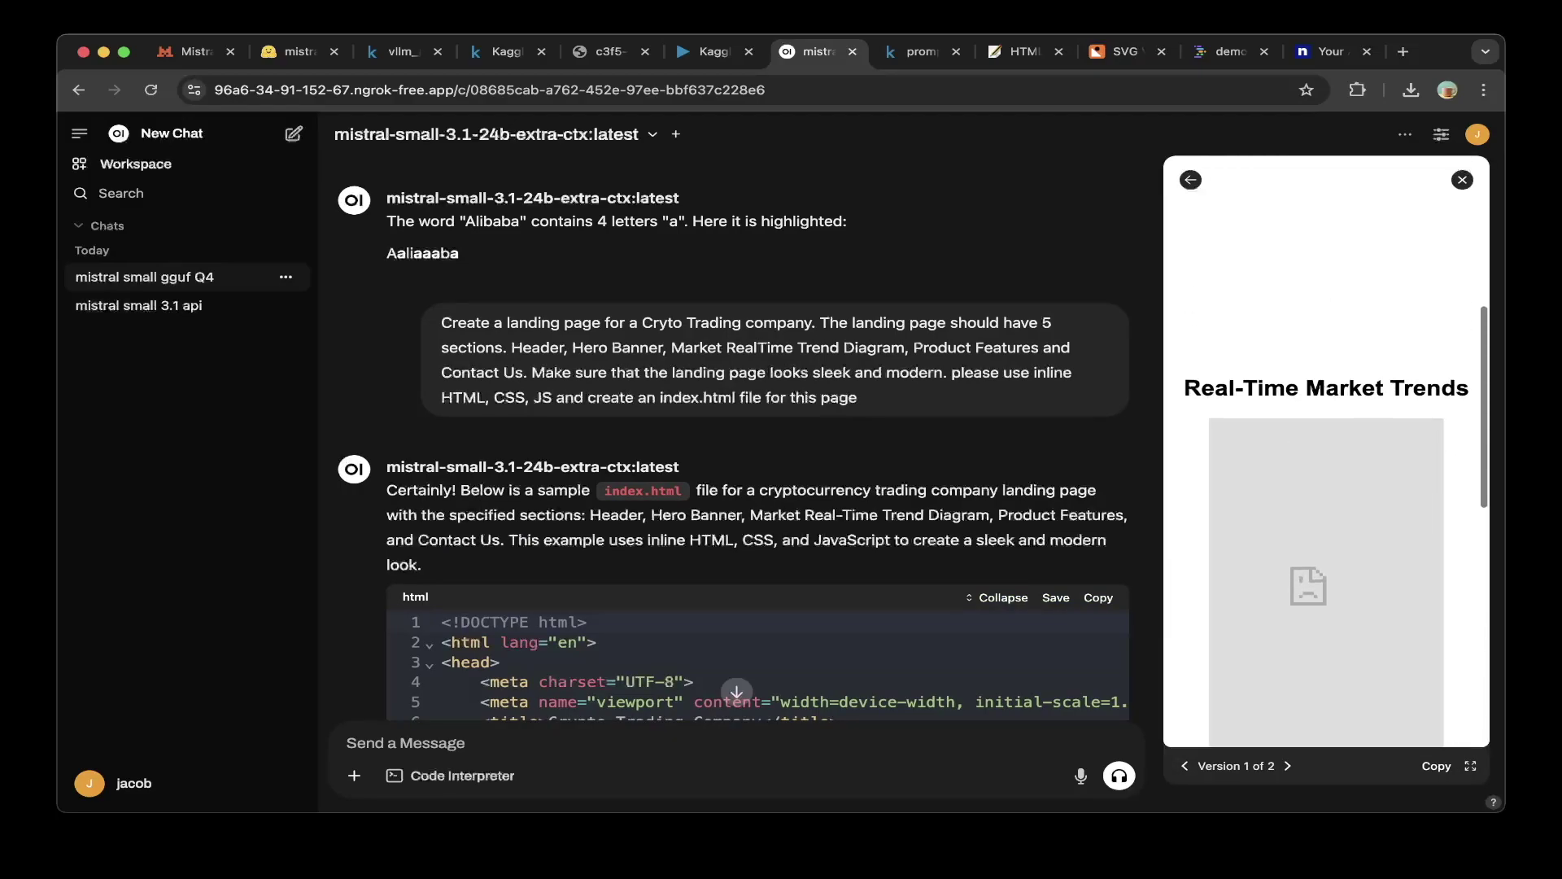
{"action": "scroll", "coordinate": [1326, 451], "scroll_direction": "down", "scroll_amount": 3}
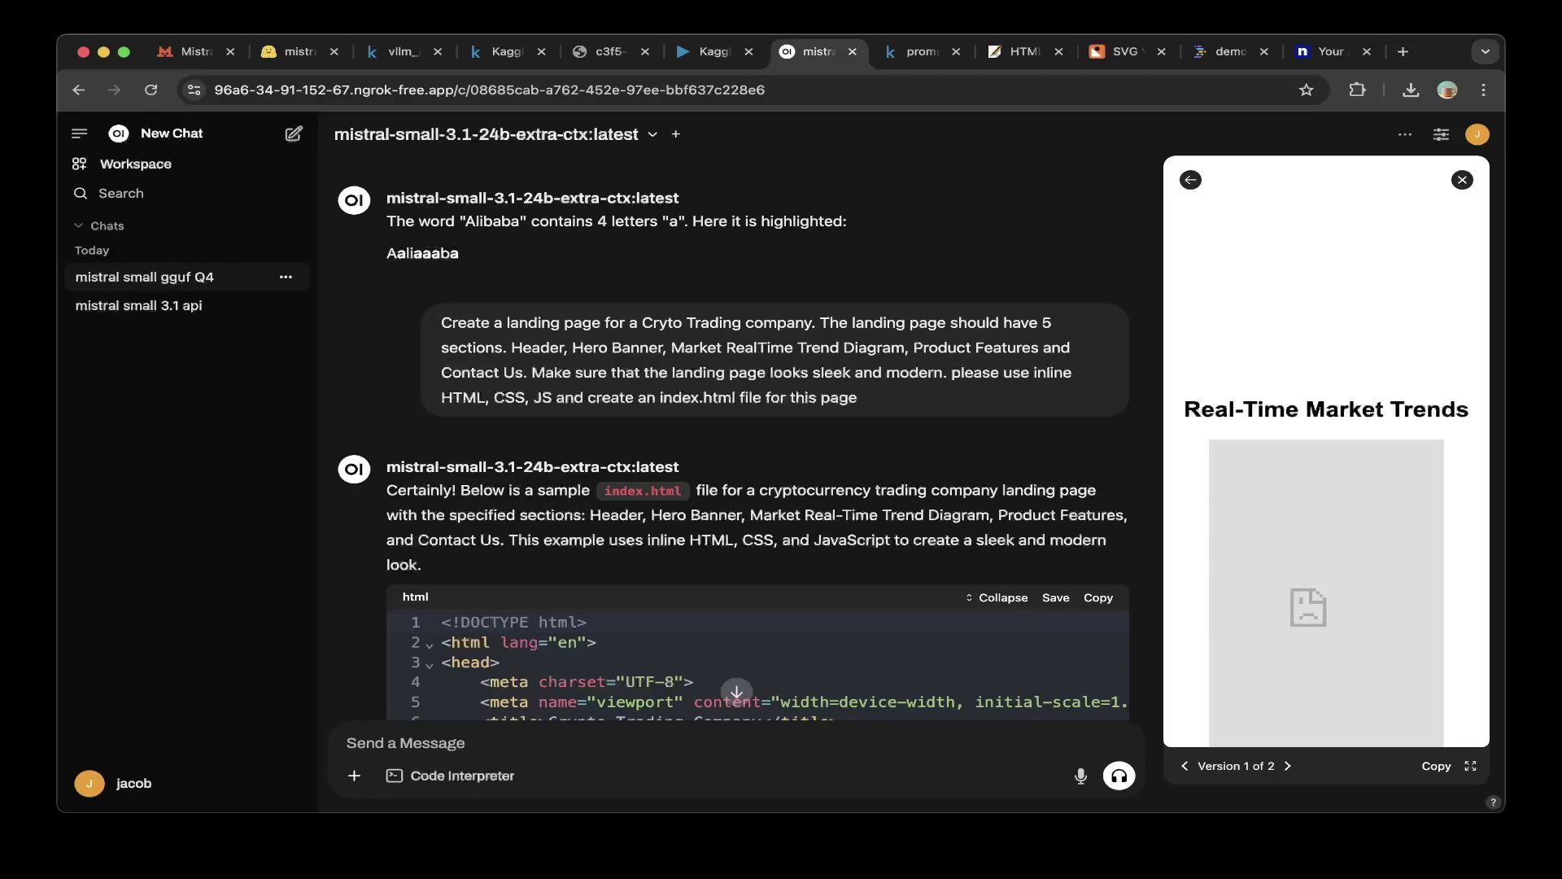
{"action": "scroll", "coordinate": [1326, 447], "scroll_direction": "down", "scroll_amount": 8}
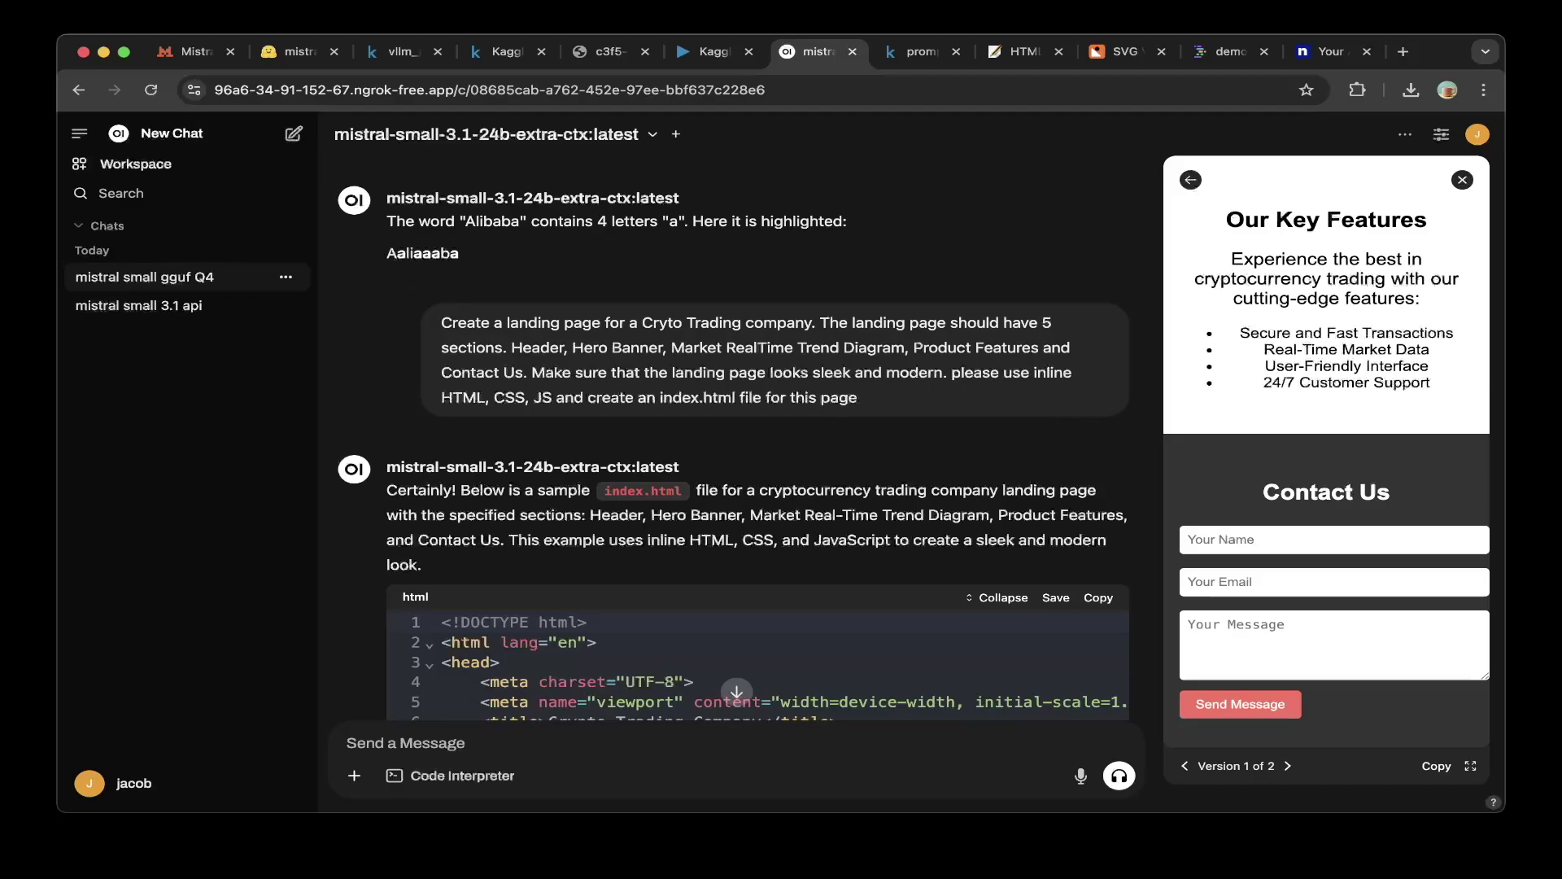
Show version 2 of the GGUF Q4 artifacts and compare the flower drawing with the SVG code explanation
{"action": "left_click", "coordinate": [1287, 766]}
{"action": "scroll", "coordinate": [756, 455], "scroll_direction": "down", "scroll_amount": 3}
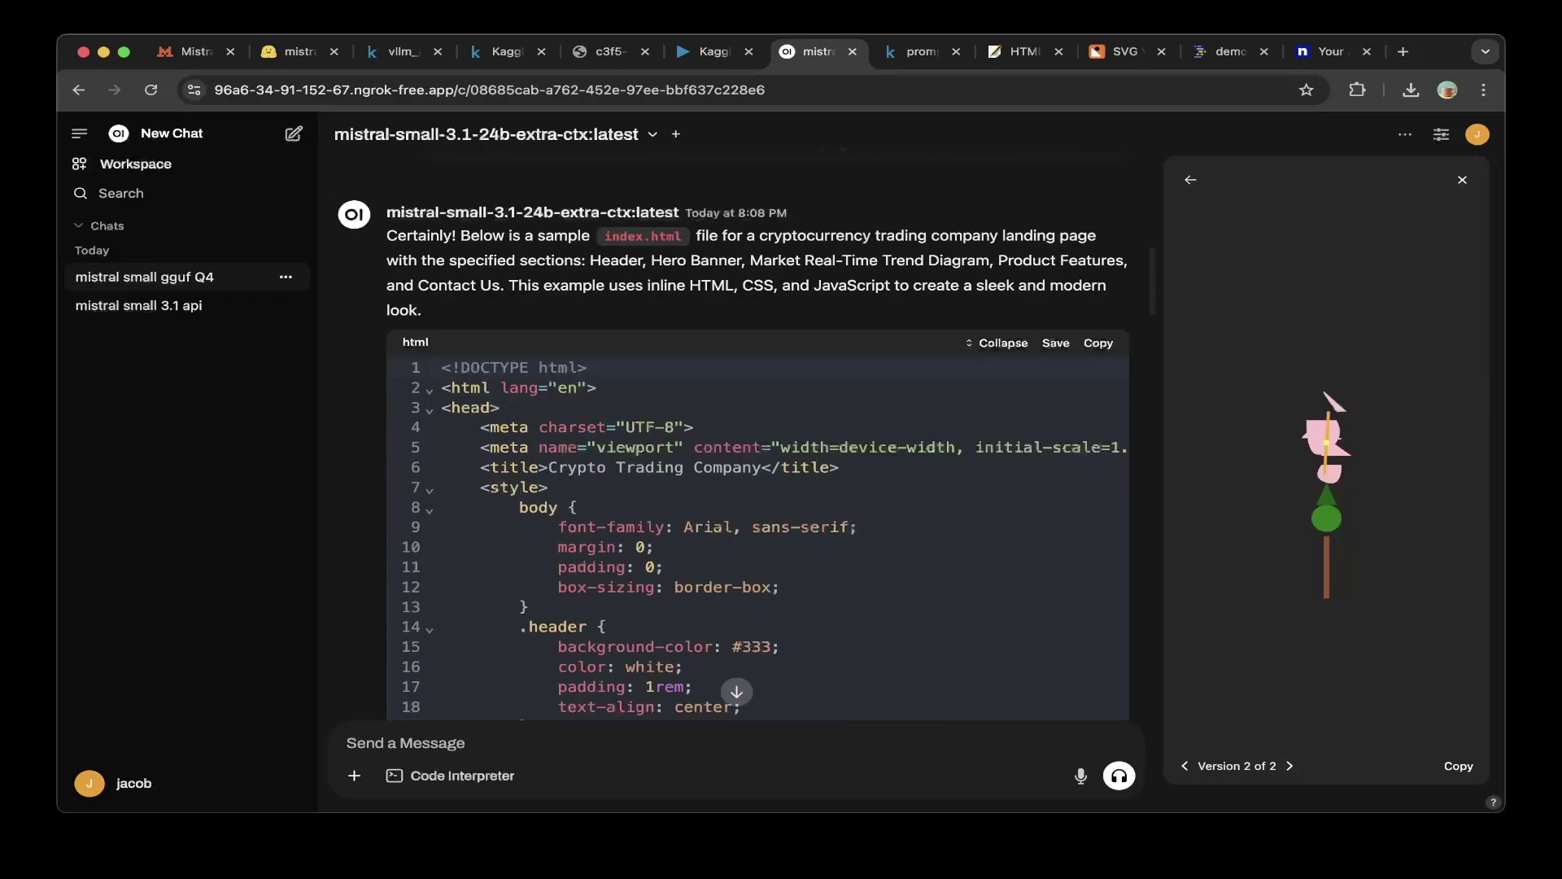
{"action": "scroll", "coordinate": [756, 456], "scroll_direction": "down", "scroll_amount": 1}
{"action": "scroll", "coordinate": [756, 436], "scroll_direction": "down", "scroll_amount": 20}
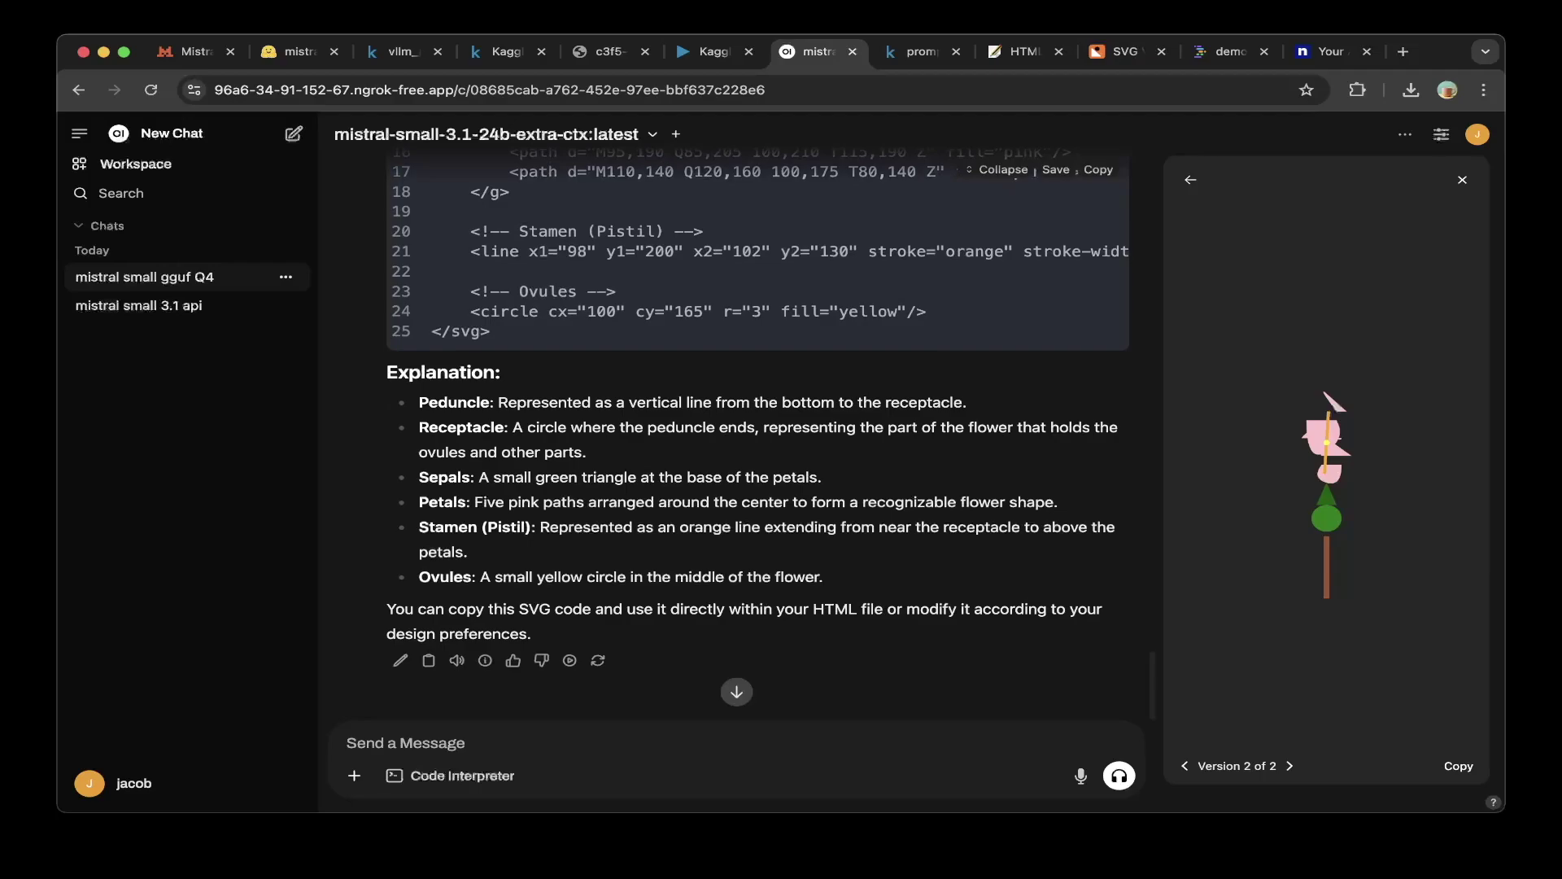
Check the Mistral-Small-3.1-24B-Instruct-2503 file list on Hugging Face and the package install output of the openwebui_public notebook
{"action": "left_click", "coordinate": [297, 51]}
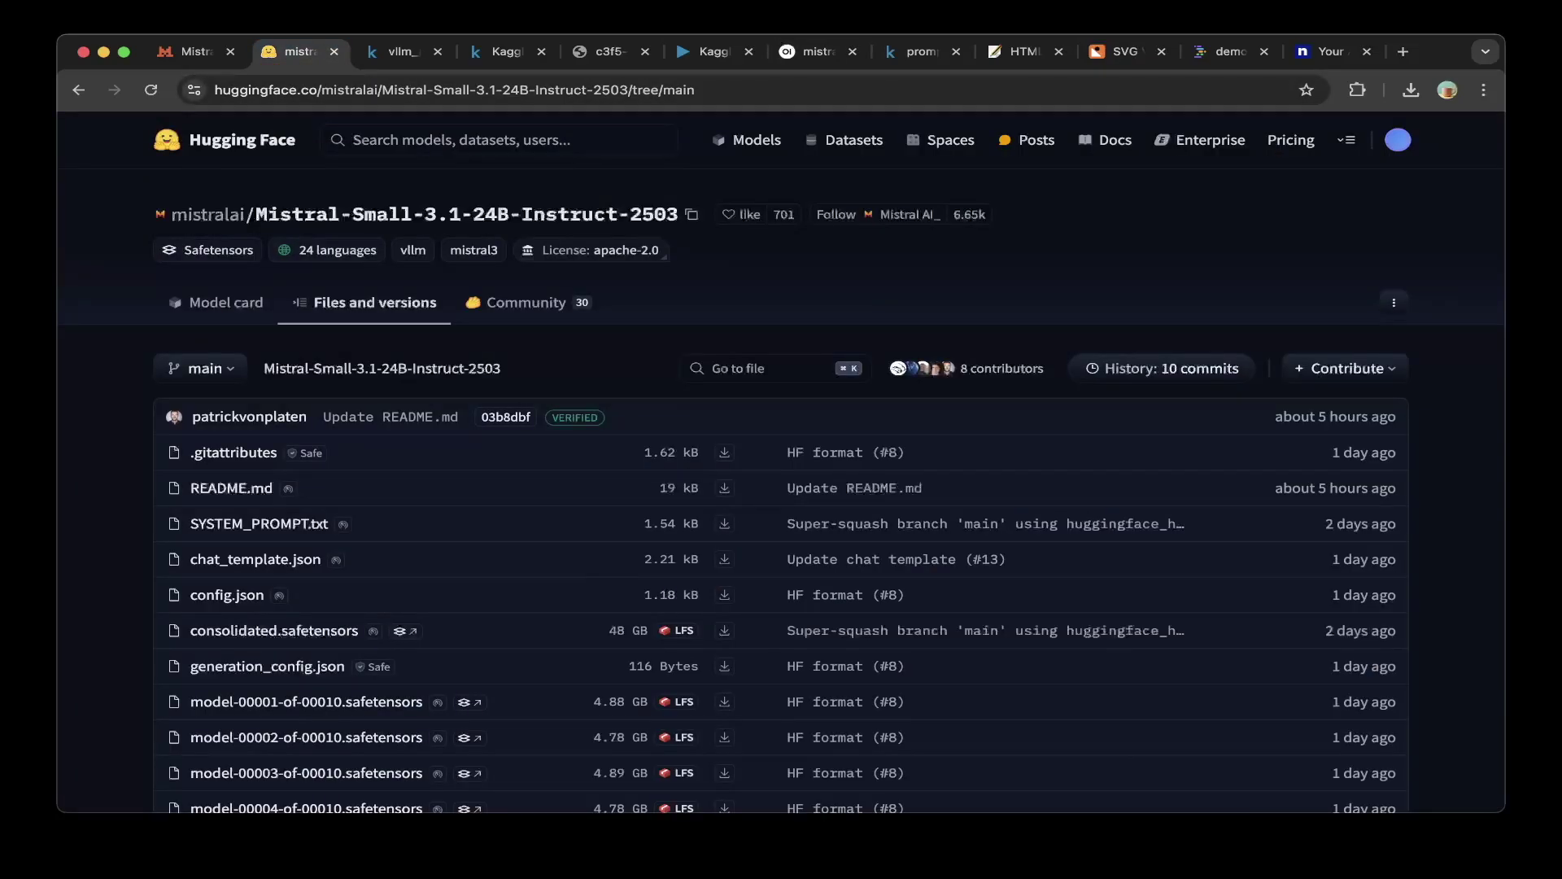
{"action": "left_click", "coordinate": [714, 51]}
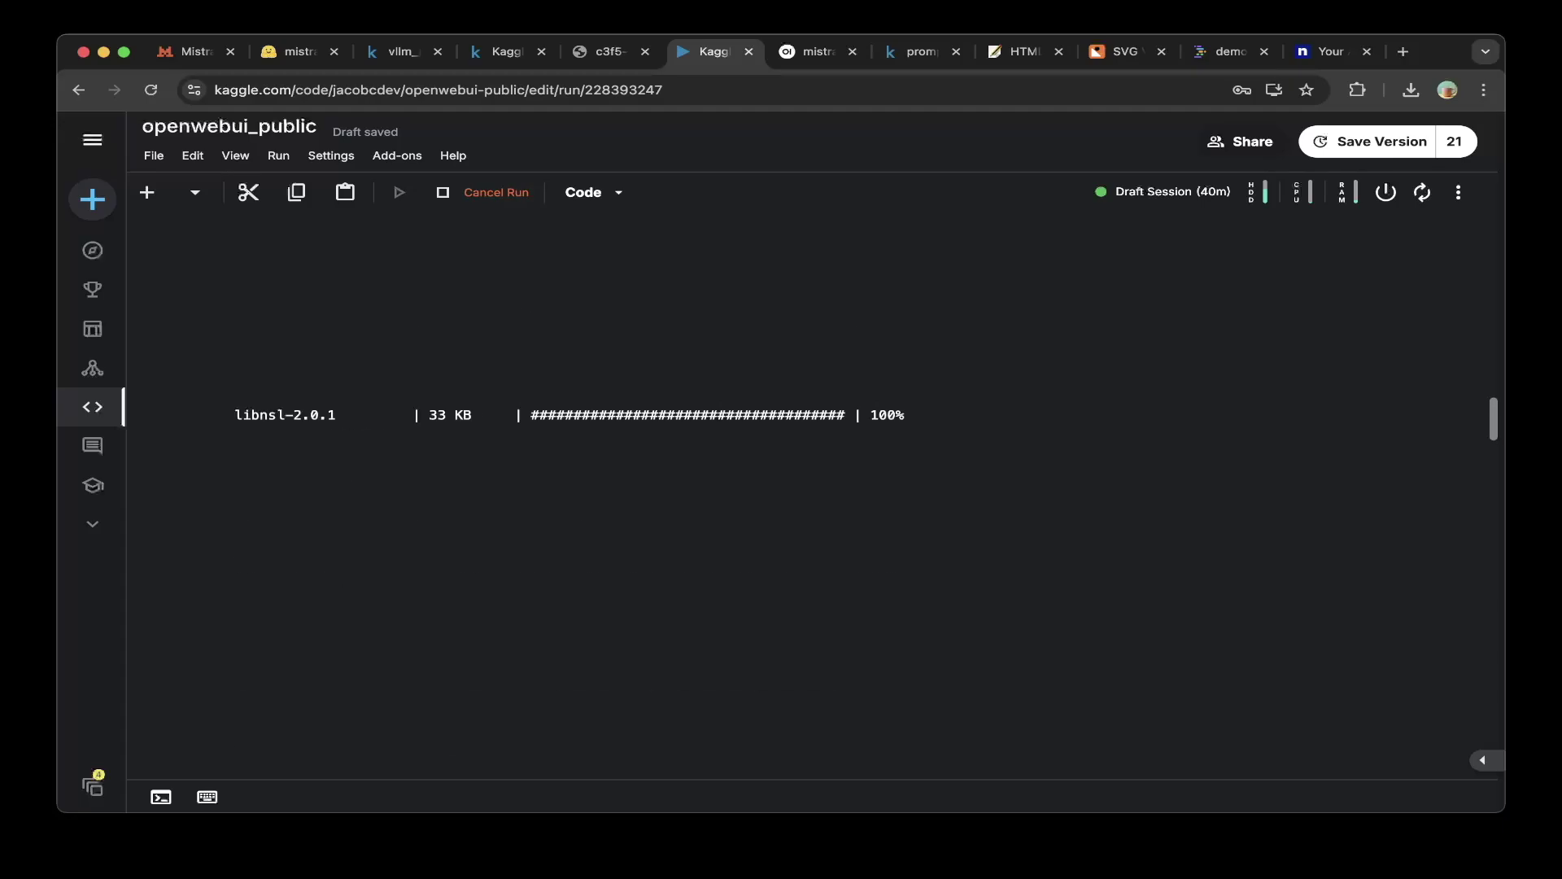
{"action": "scroll", "coordinate": [814, 488], "scroll_direction": "up", "scroll_amount": 20}
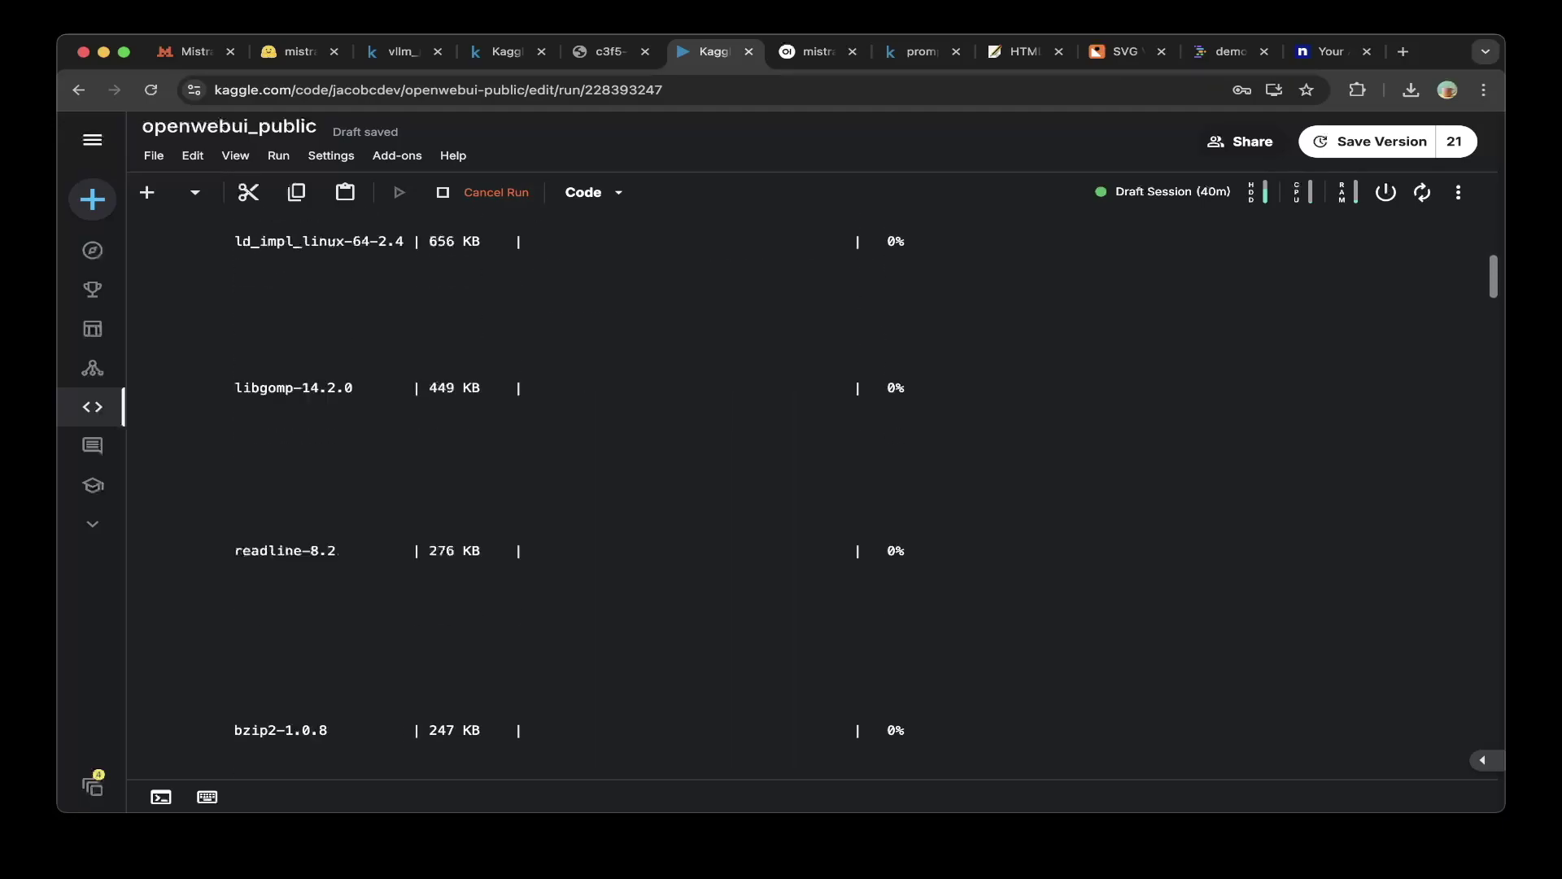
Find the Modelfile18 cell in the ollama_public notebook and highlight its Mistral Small 3.1 GGUF Q4_K_M source and num_ctx lines
{"action": "left_click", "coordinate": [508, 52]}
{"action": "scroll", "coordinate": [813, 488], "scroll_direction": "up", "scroll_amount": 15}
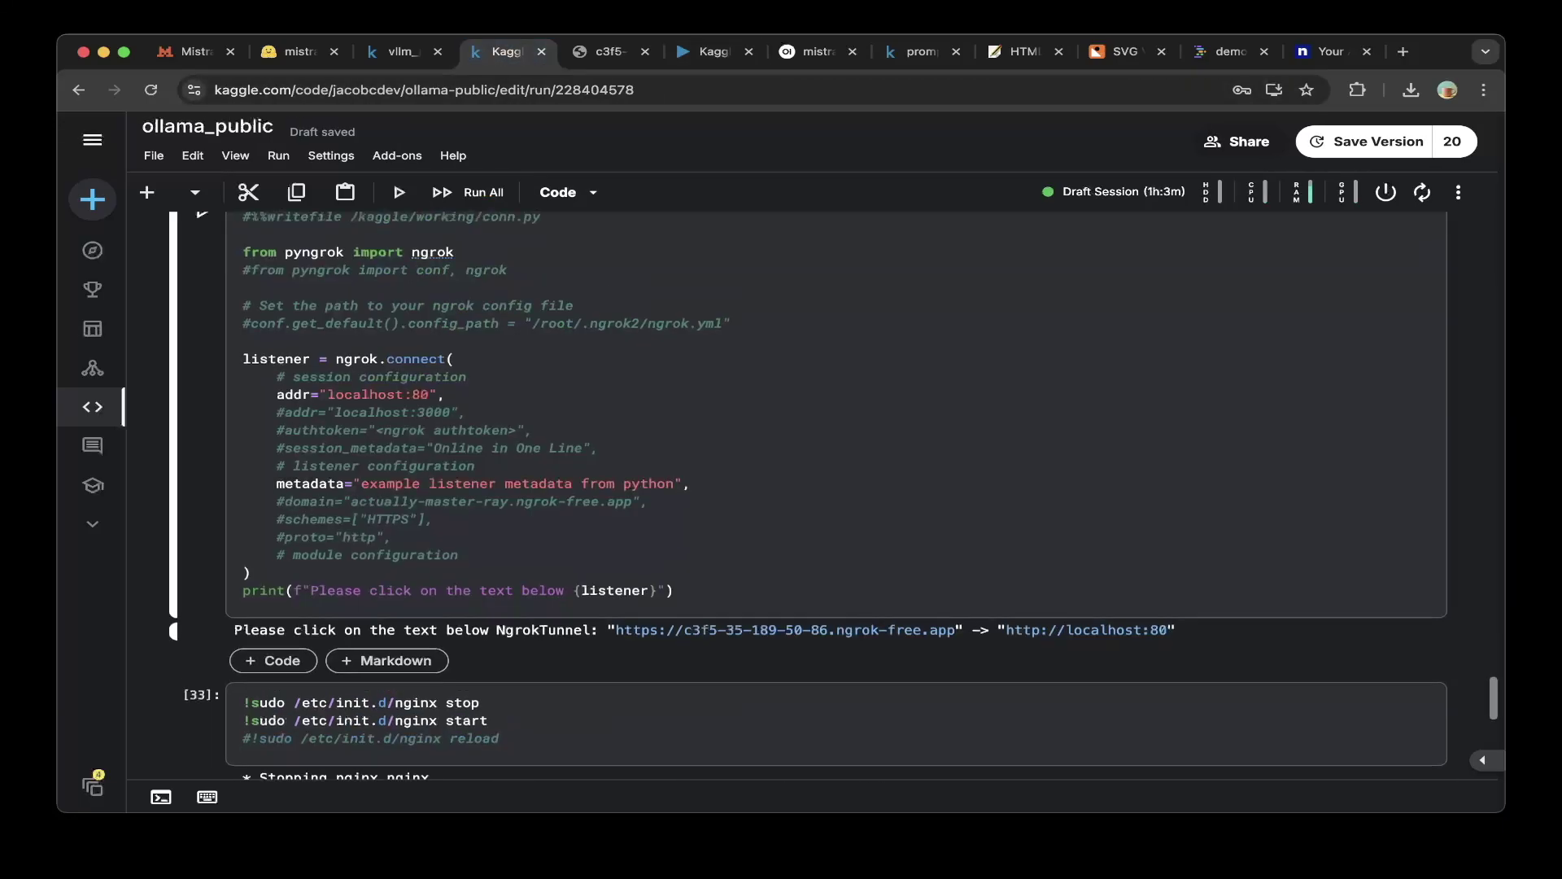
{"action": "scroll", "coordinate": [813, 488], "scroll_direction": "up", "scroll_amount": 20}
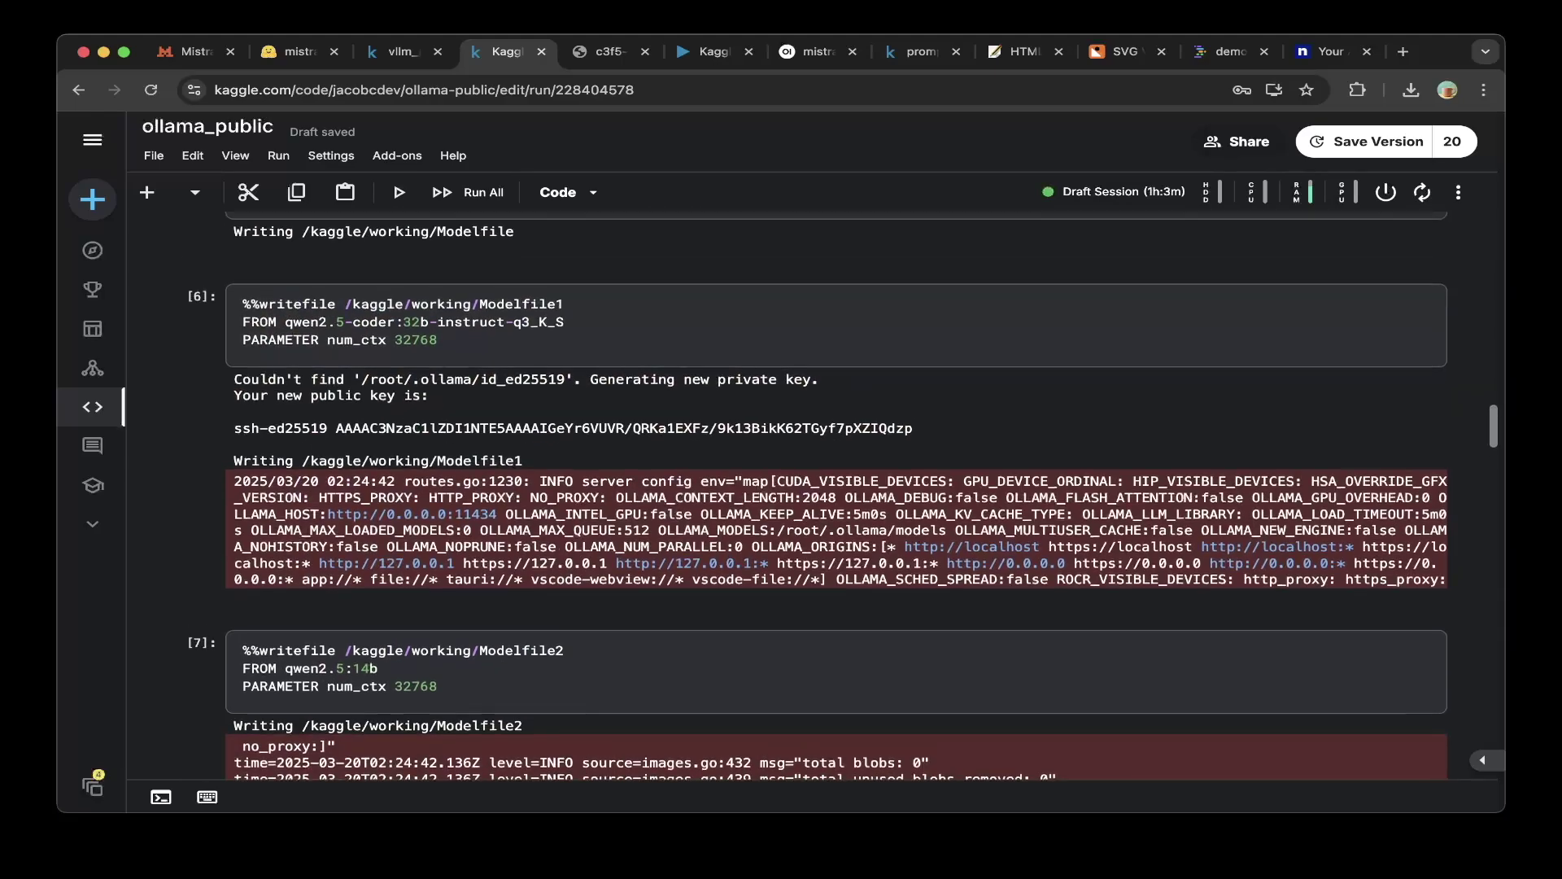
{"action": "scroll", "coordinate": [813, 488], "scroll_direction": "down", "scroll_amount": 15}
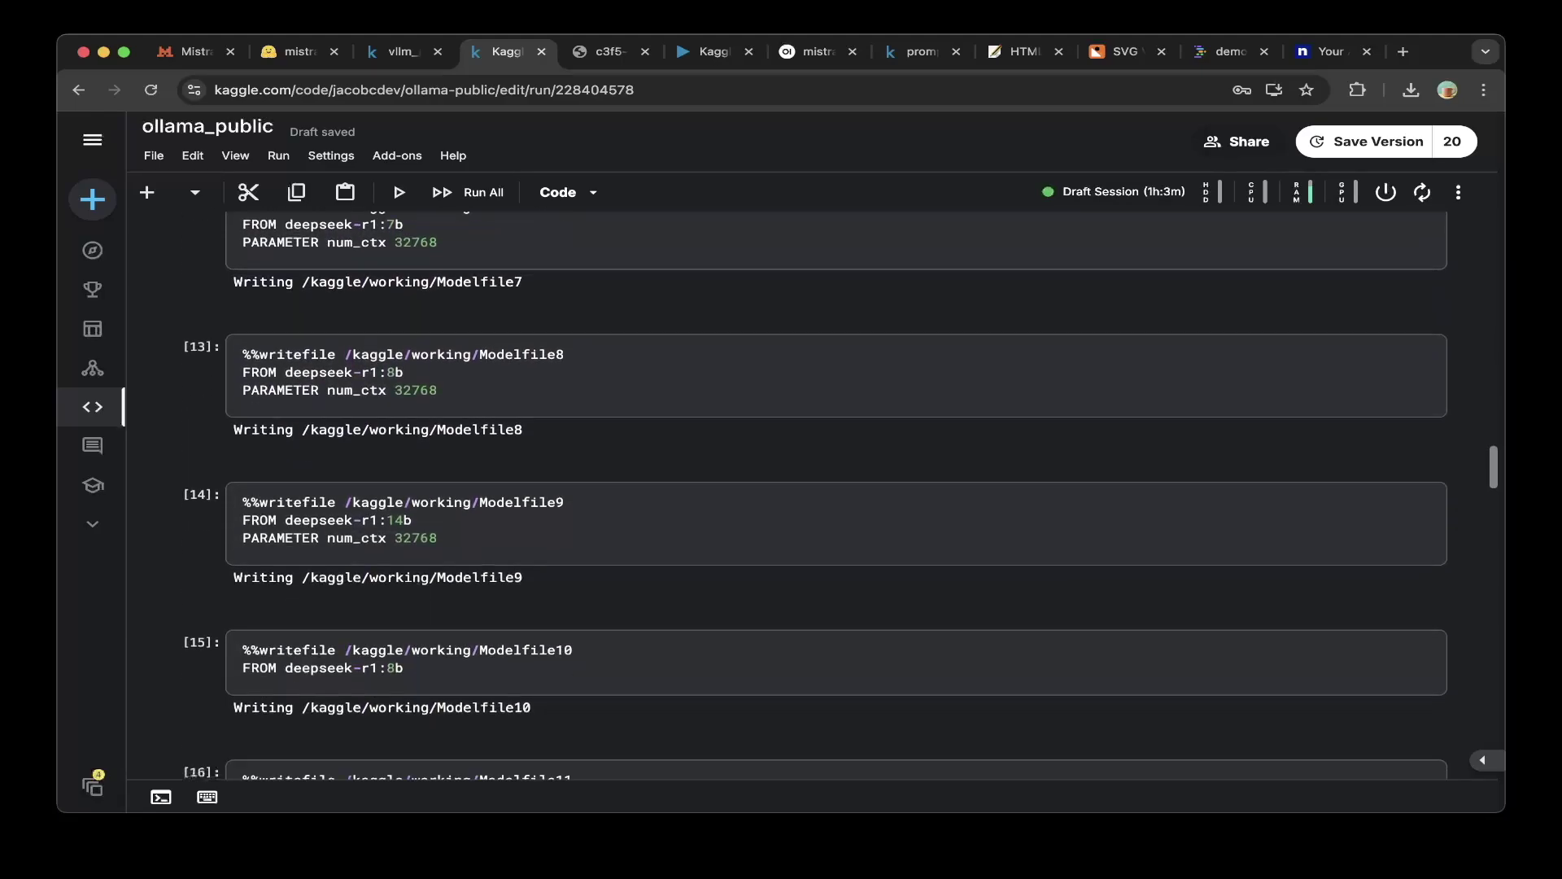
{"action": "scroll", "coordinate": [814, 489], "scroll_direction": "down", "scroll_amount": 12}
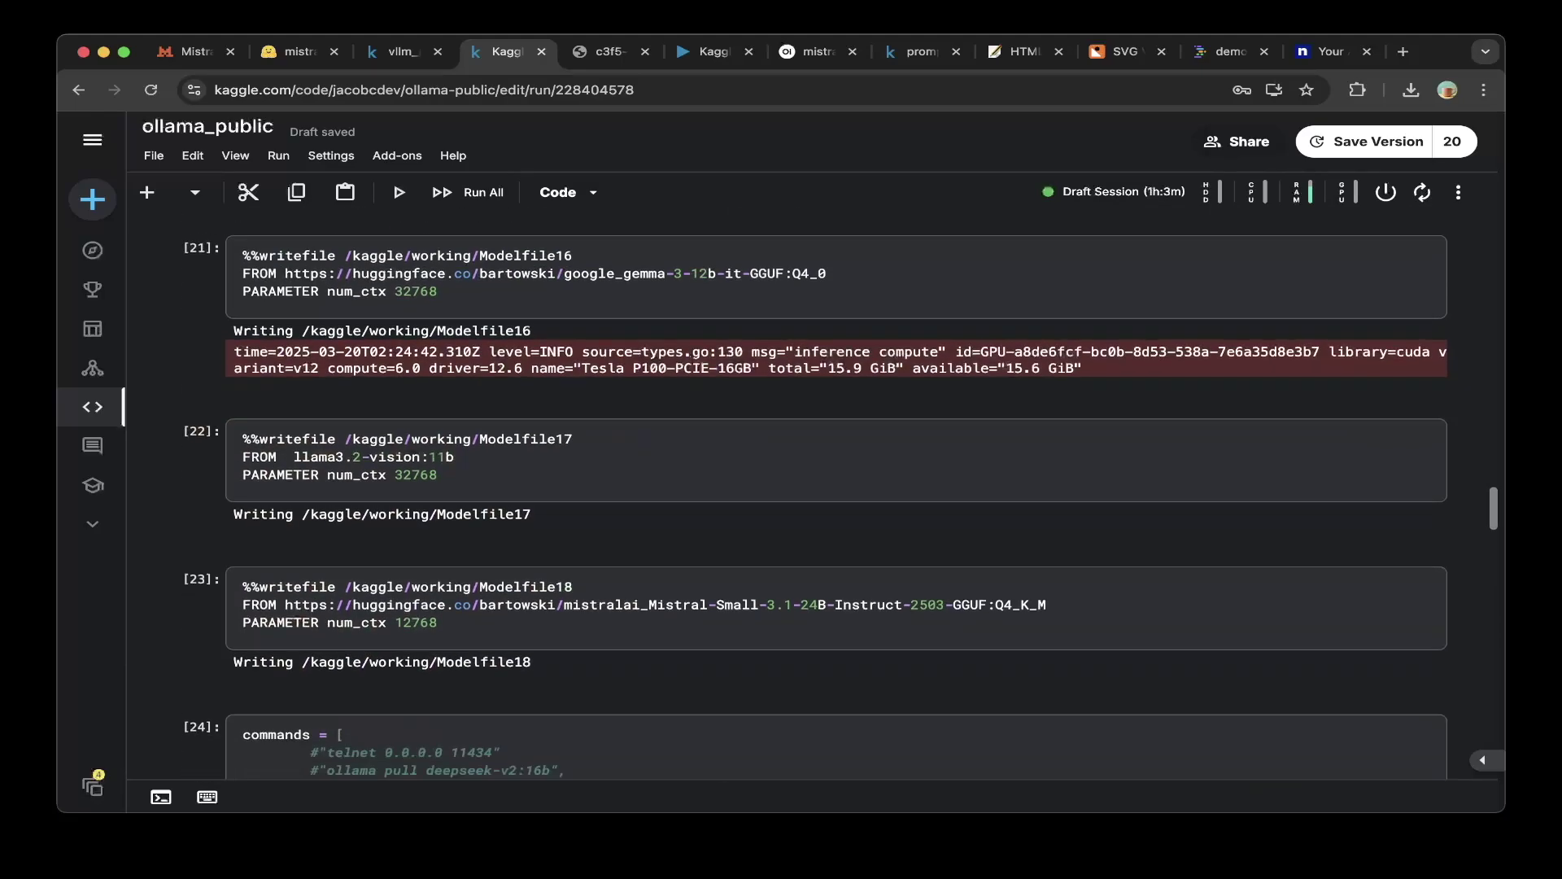
{"action": "scroll", "coordinate": [814, 488], "scroll_direction": "up", "scroll_amount": 3}
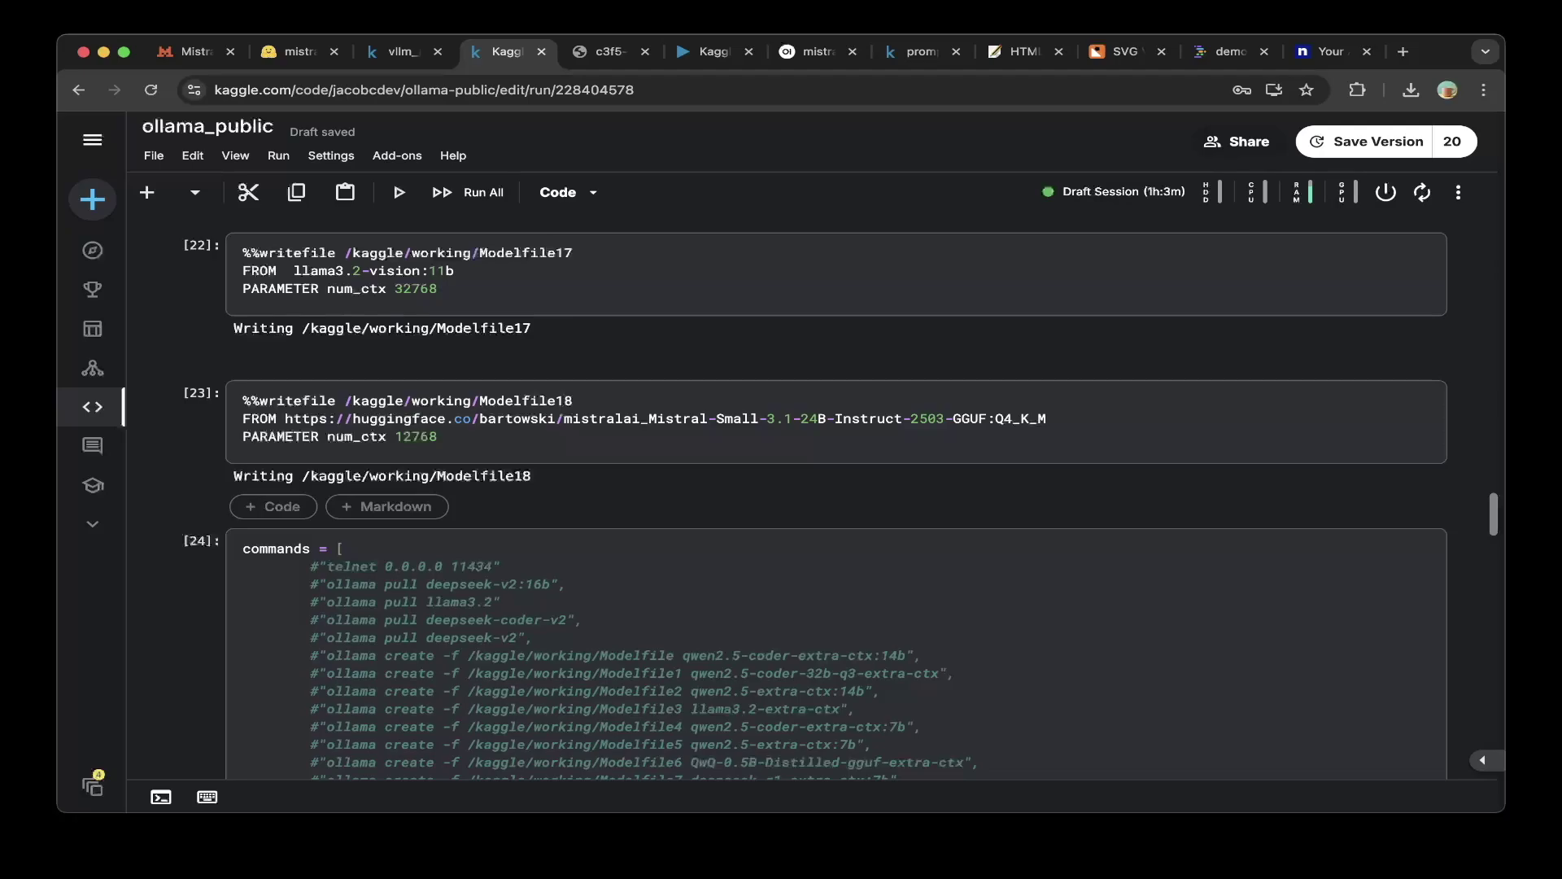
{"action": "left_click", "coordinate": [1046, 418]}
{"action": "left_click_drag", "start_coordinate": [437, 437], "coordinate": [242, 400]}
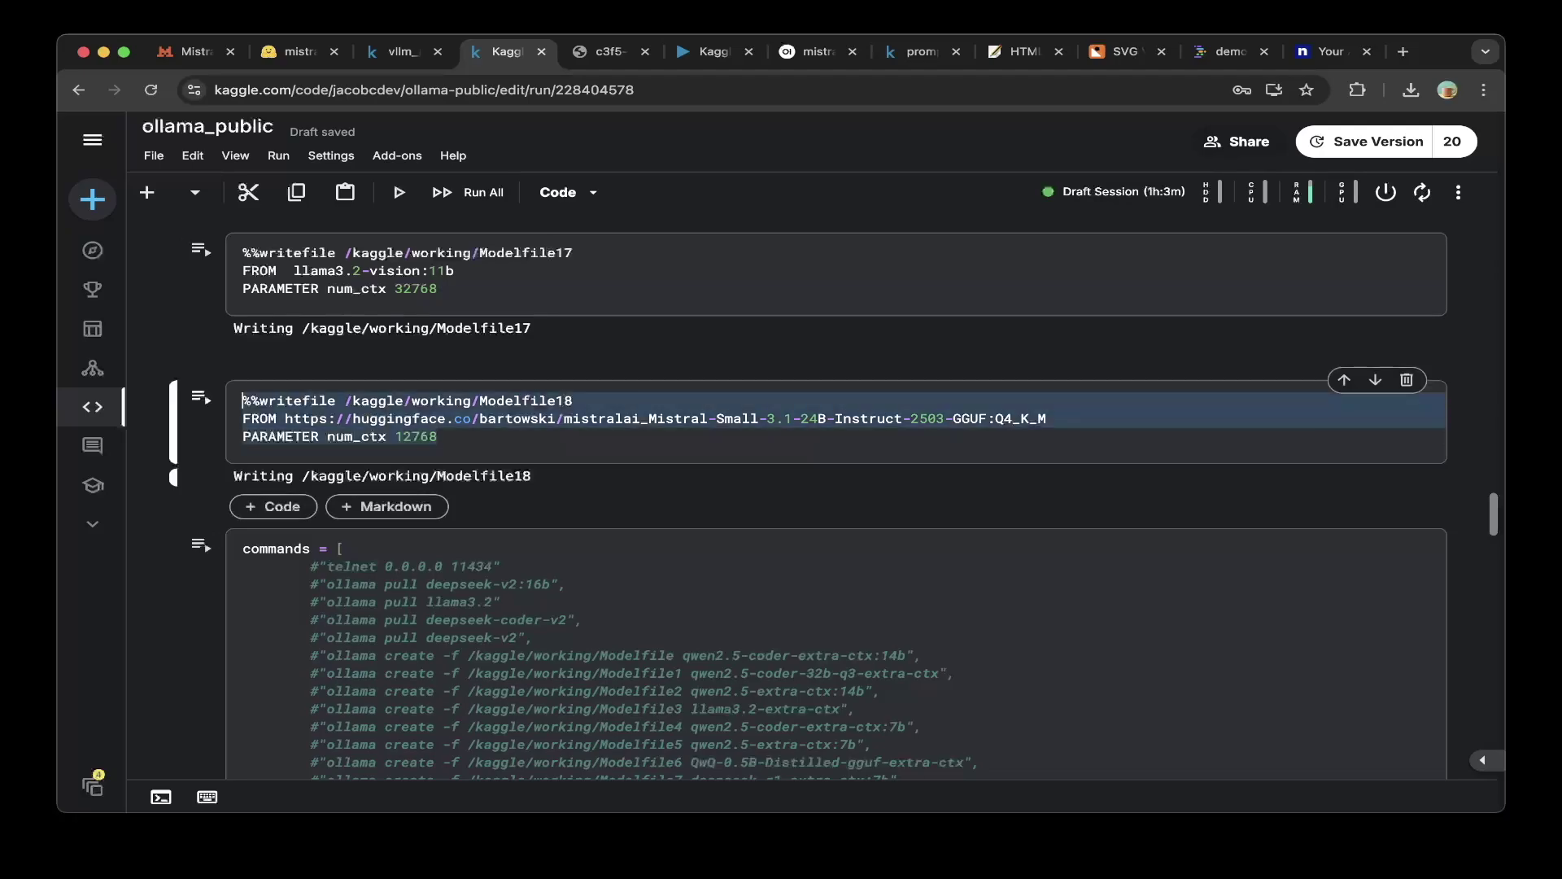
{"action": "left_click", "coordinate": [437, 436]}
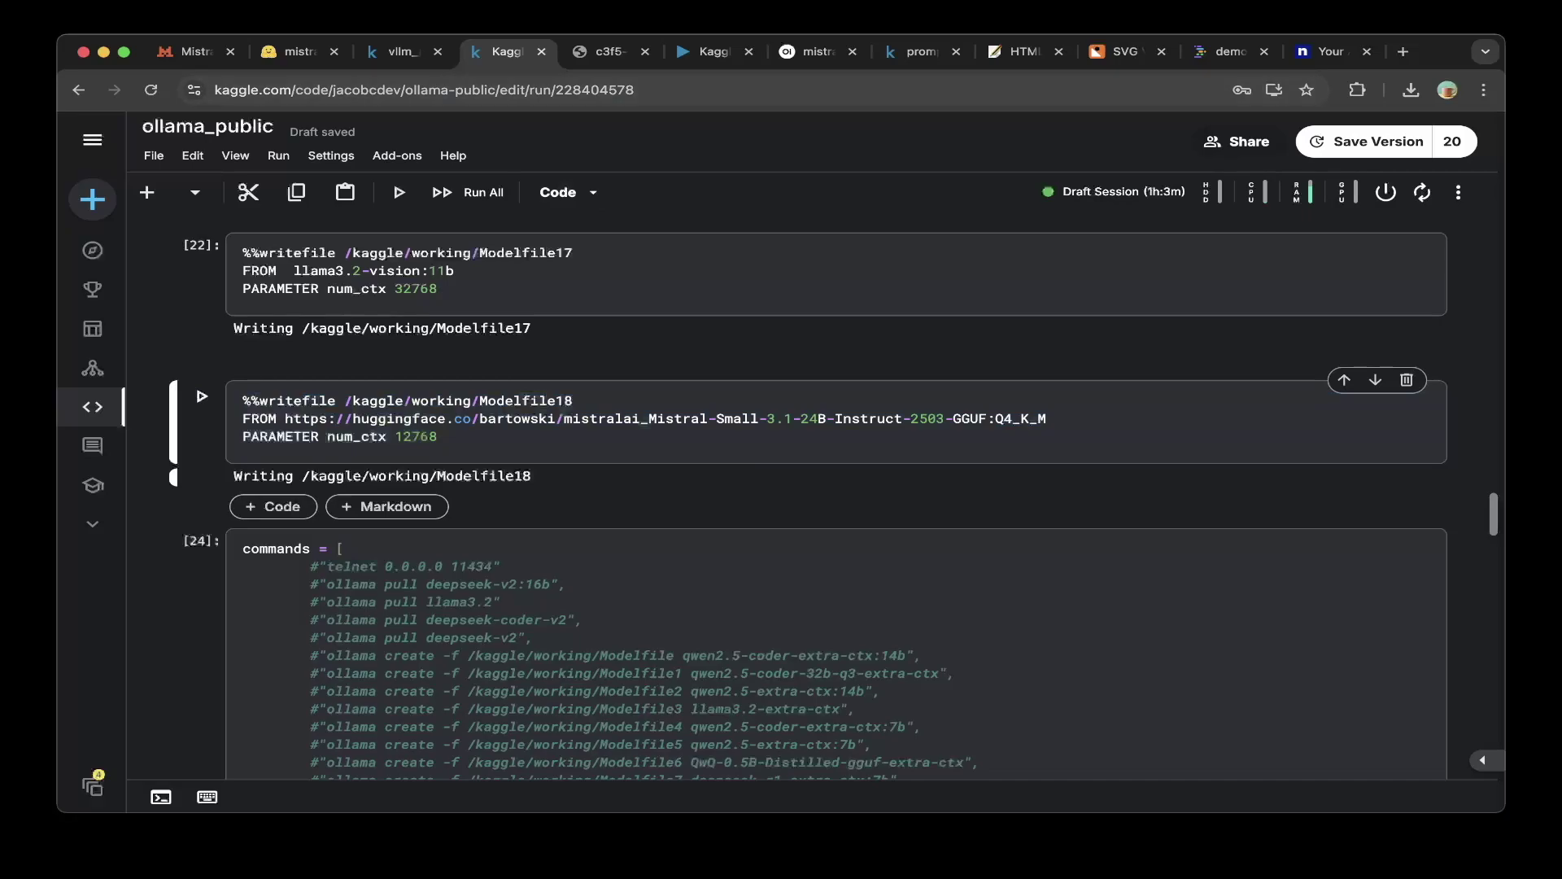
Return to the "mistral small gguf Q4" chat and review the crypto landing page's HTML and CSS code
{"action": "left_click", "coordinate": [819, 51]}
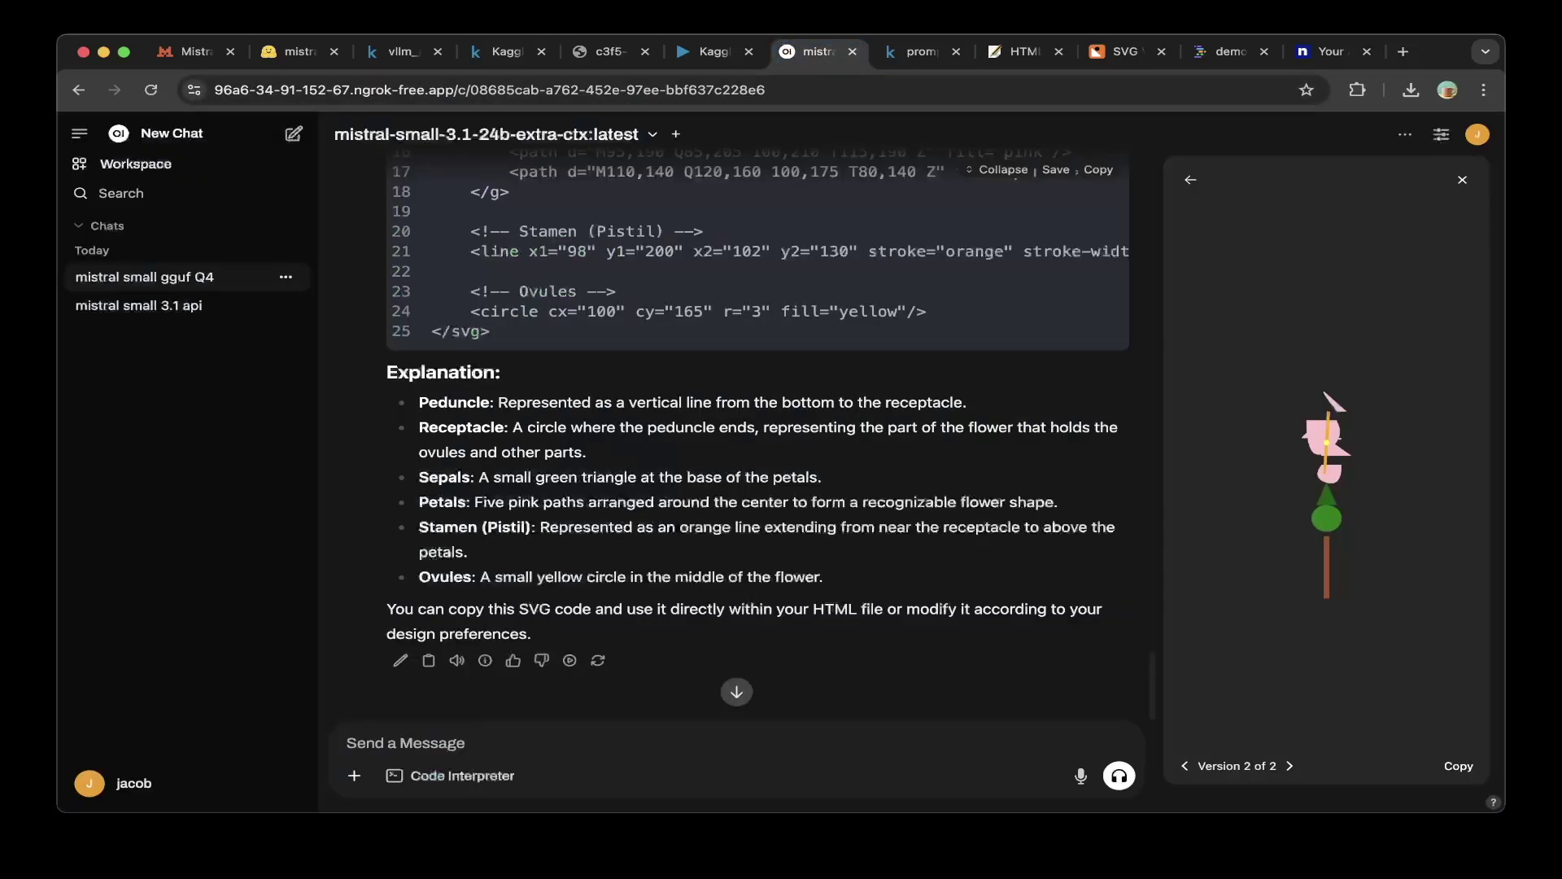
{"action": "scroll", "coordinate": [757, 432], "scroll_direction": "up", "scroll_amount": 20}
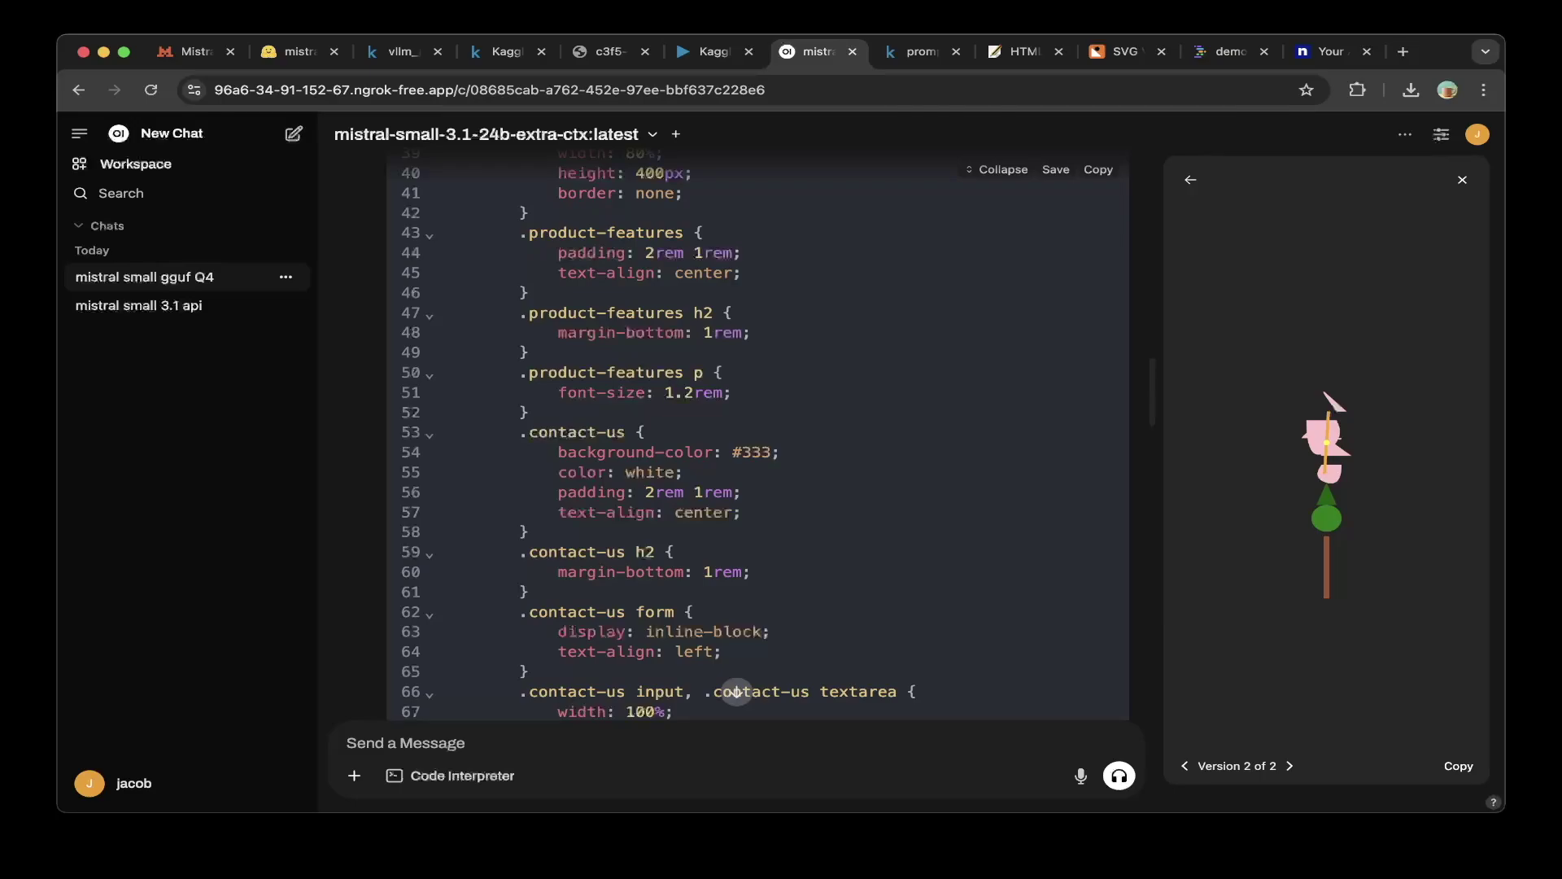
{"action": "scroll", "coordinate": [756, 439], "scroll_direction": "down", "scroll_amount": 8}
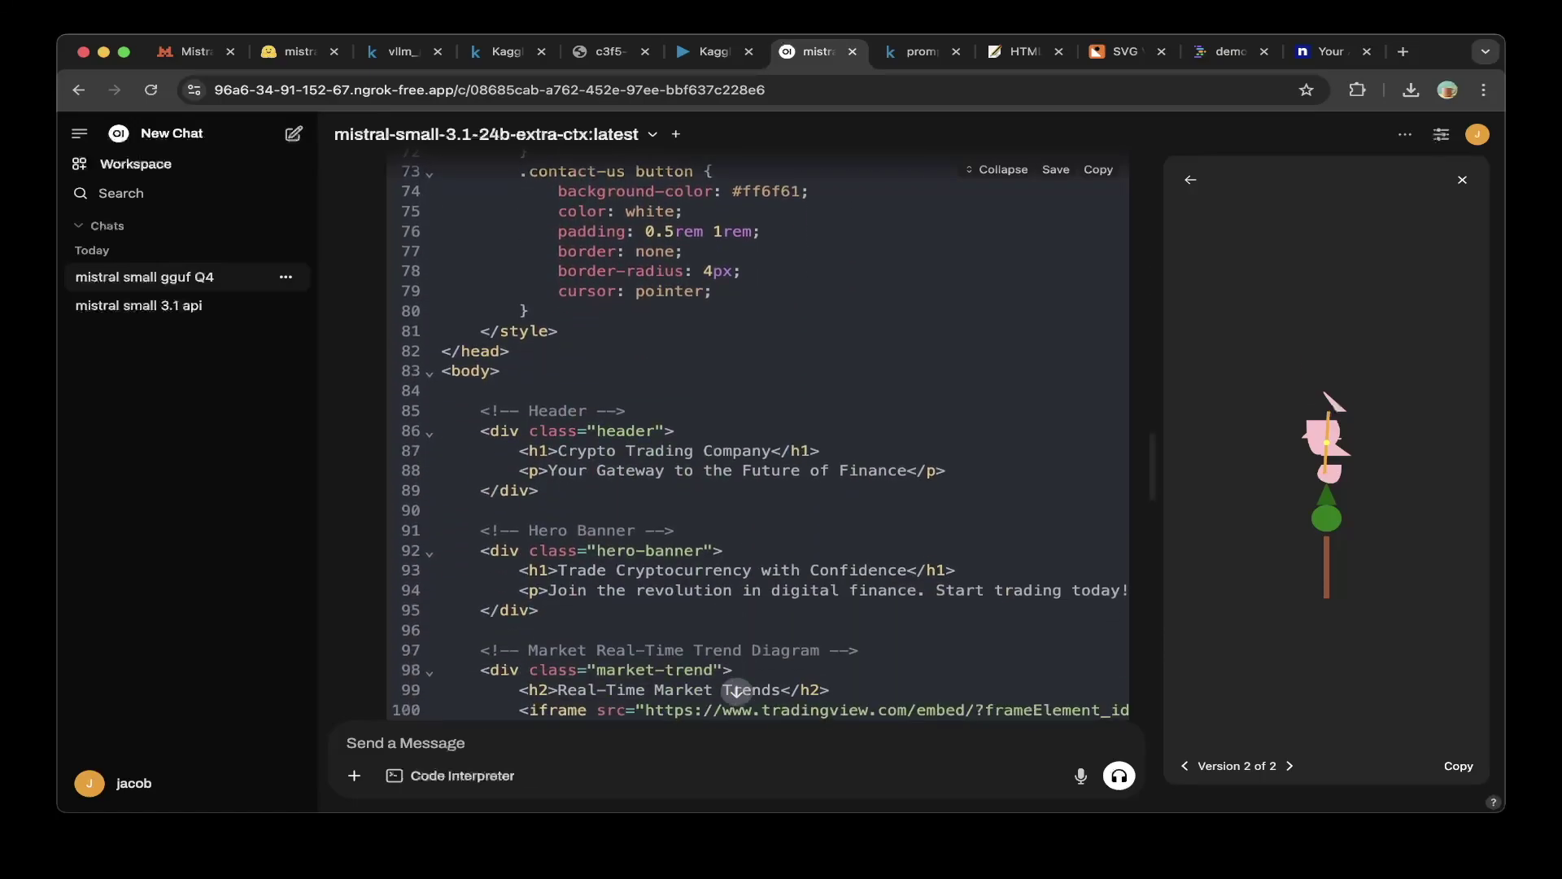
Read the Key Features and Capabilities and Availability sections of the Mistral Small 3.1 announcement
{"action": "left_click", "coordinate": [195, 51]}
{"action": "scroll", "coordinate": [350, 447], "scroll_direction": "down", "scroll_amount": 10}
{"action": "scroll", "coordinate": [610, 488], "scroll_direction": "down", "scroll_amount": 6}
{"action": "scroll", "coordinate": [610, 488], "scroll_direction": "up", "scroll_amount": 3}
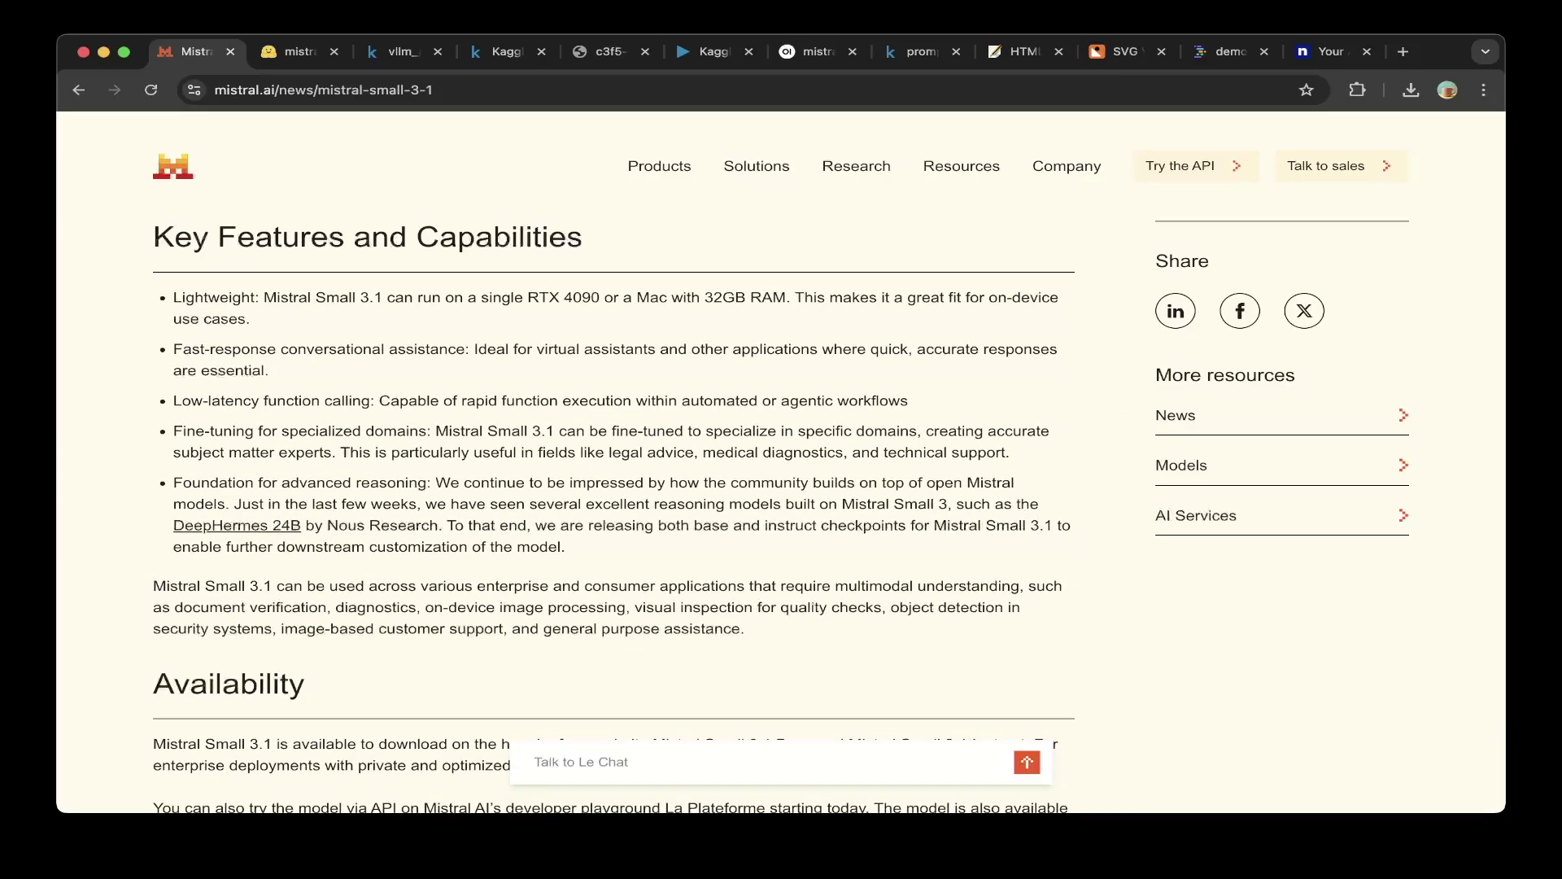
{"action": "scroll", "coordinate": [610, 488], "scroll_direction": "up", "scroll_amount": 1}
{"action": "scroll", "coordinate": [610, 488], "scroll_direction": "down", "scroll_amount": 5}
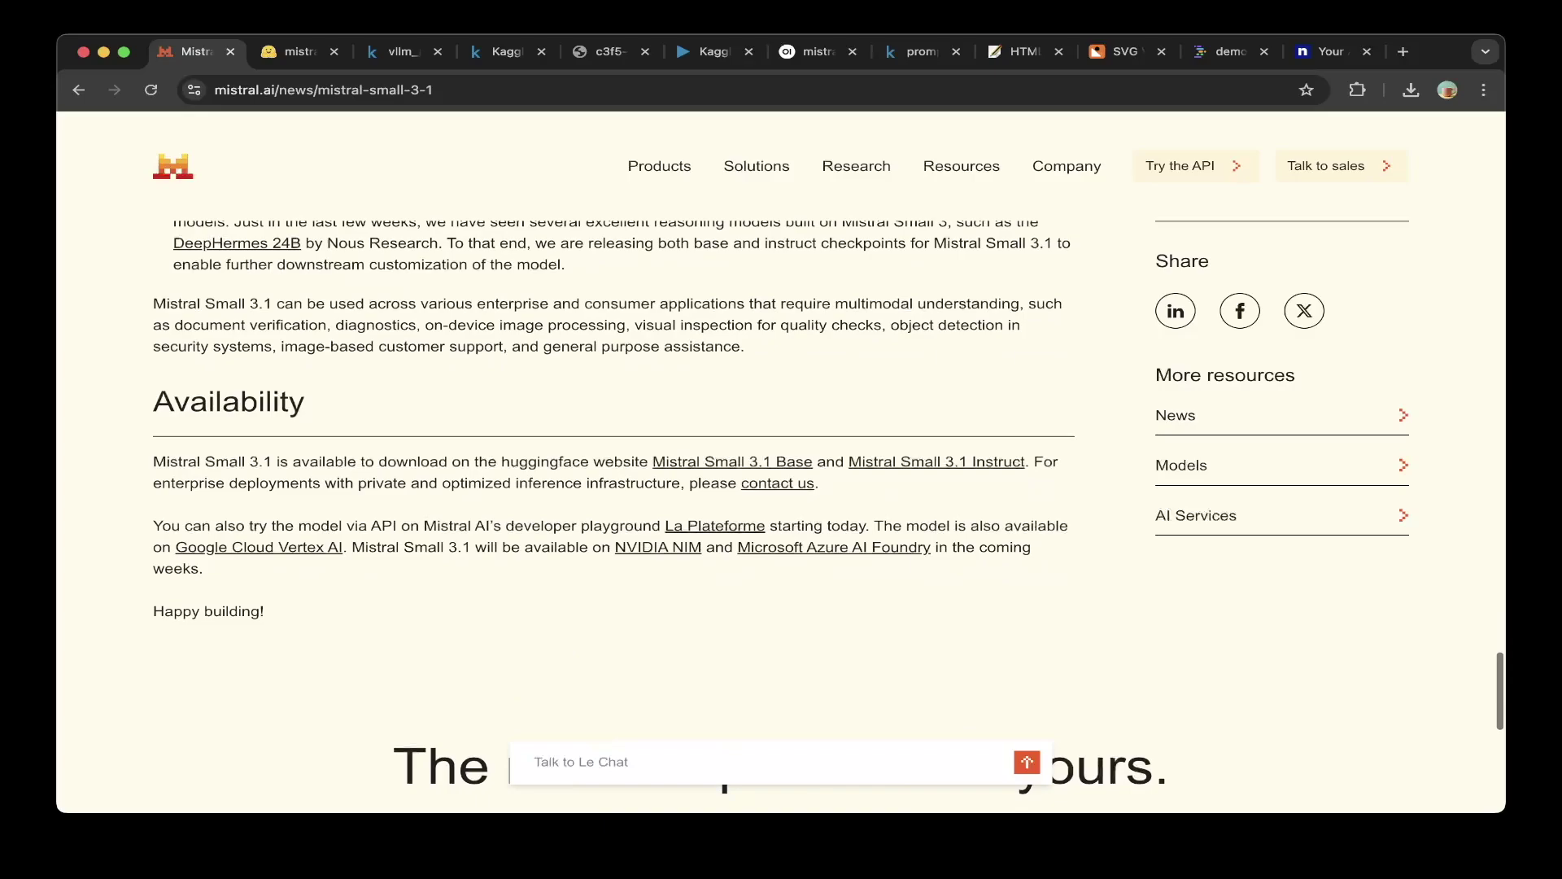
Examine the announcement's Long Context and multimodal benchmark charts, including LongBench v2, RULER 32k and DocVQA, and return to its title
{"action": "scroll", "coordinate": [610, 488], "scroll_direction": "up", "scroll_amount": 10}
{"action": "scroll", "coordinate": [610, 488], "scroll_direction": "down", "scroll_amount": 4}
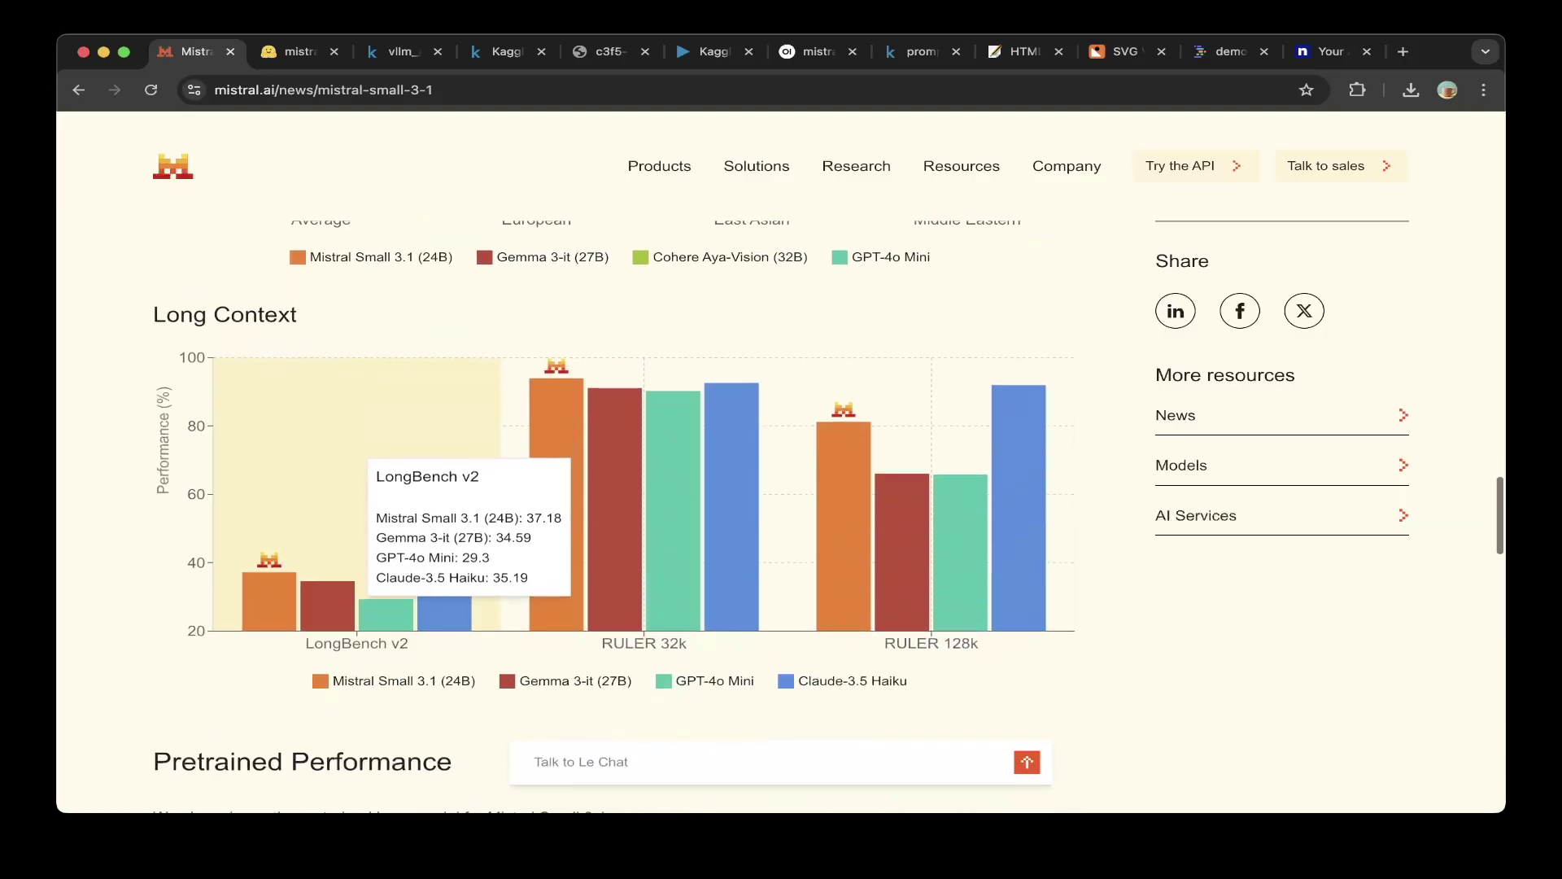
{"action": "scroll", "coordinate": [610, 488], "scroll_direction": "up", "scroll_amount": 1}
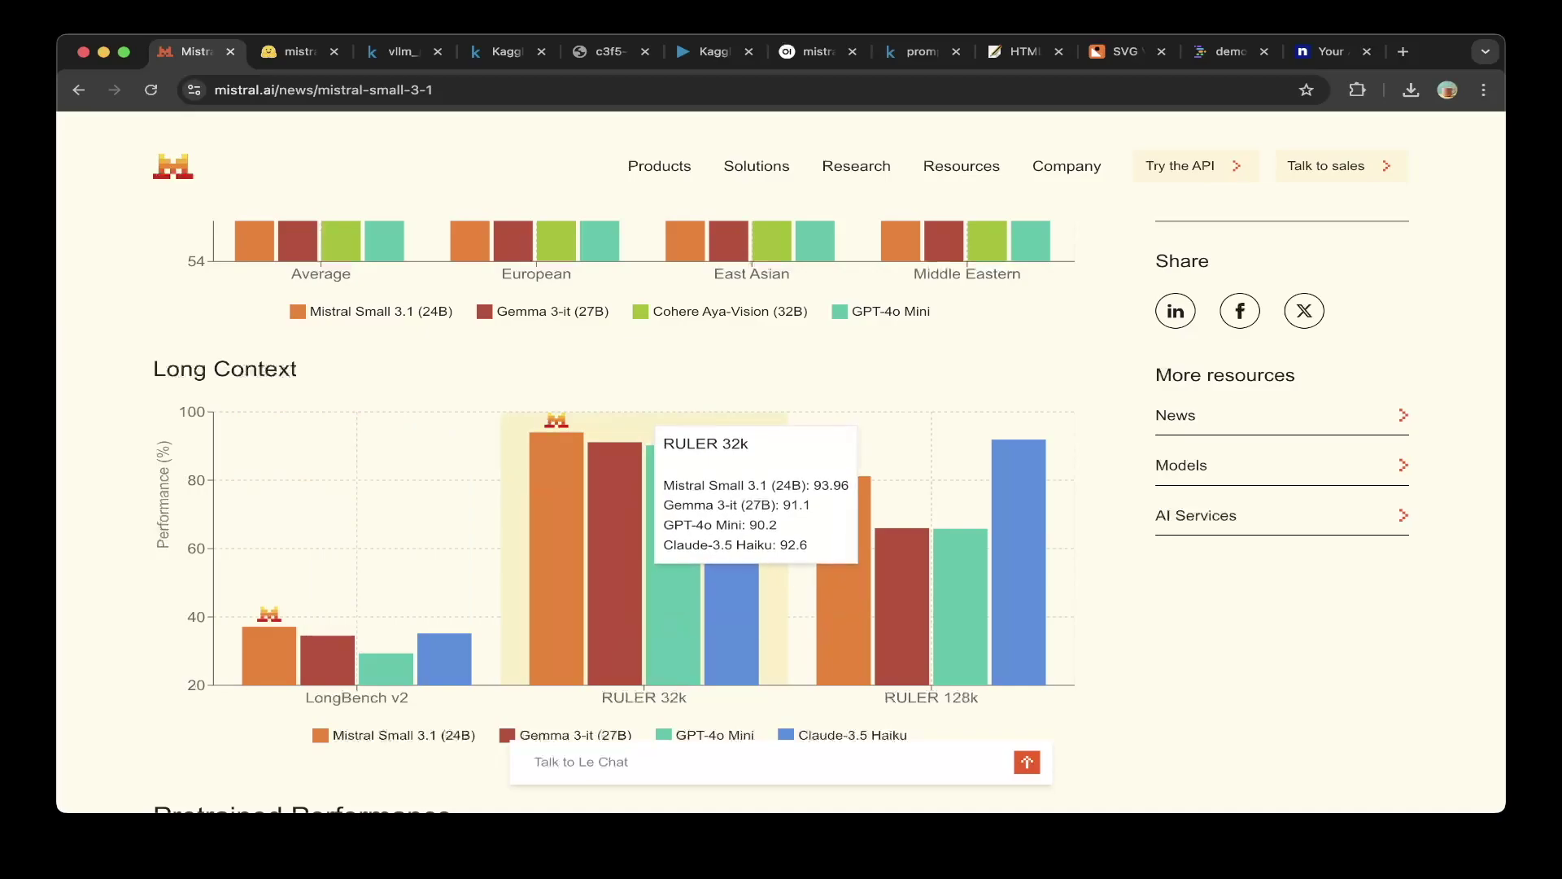
{"action": "scroll", "coordinate": [643, 488], "scroll_direction": "down", "scroll_amount": 1}
{"action": "scroll", "coordinate": [642, 488], "scroll_direction": "up", "scroll_amount": 10}
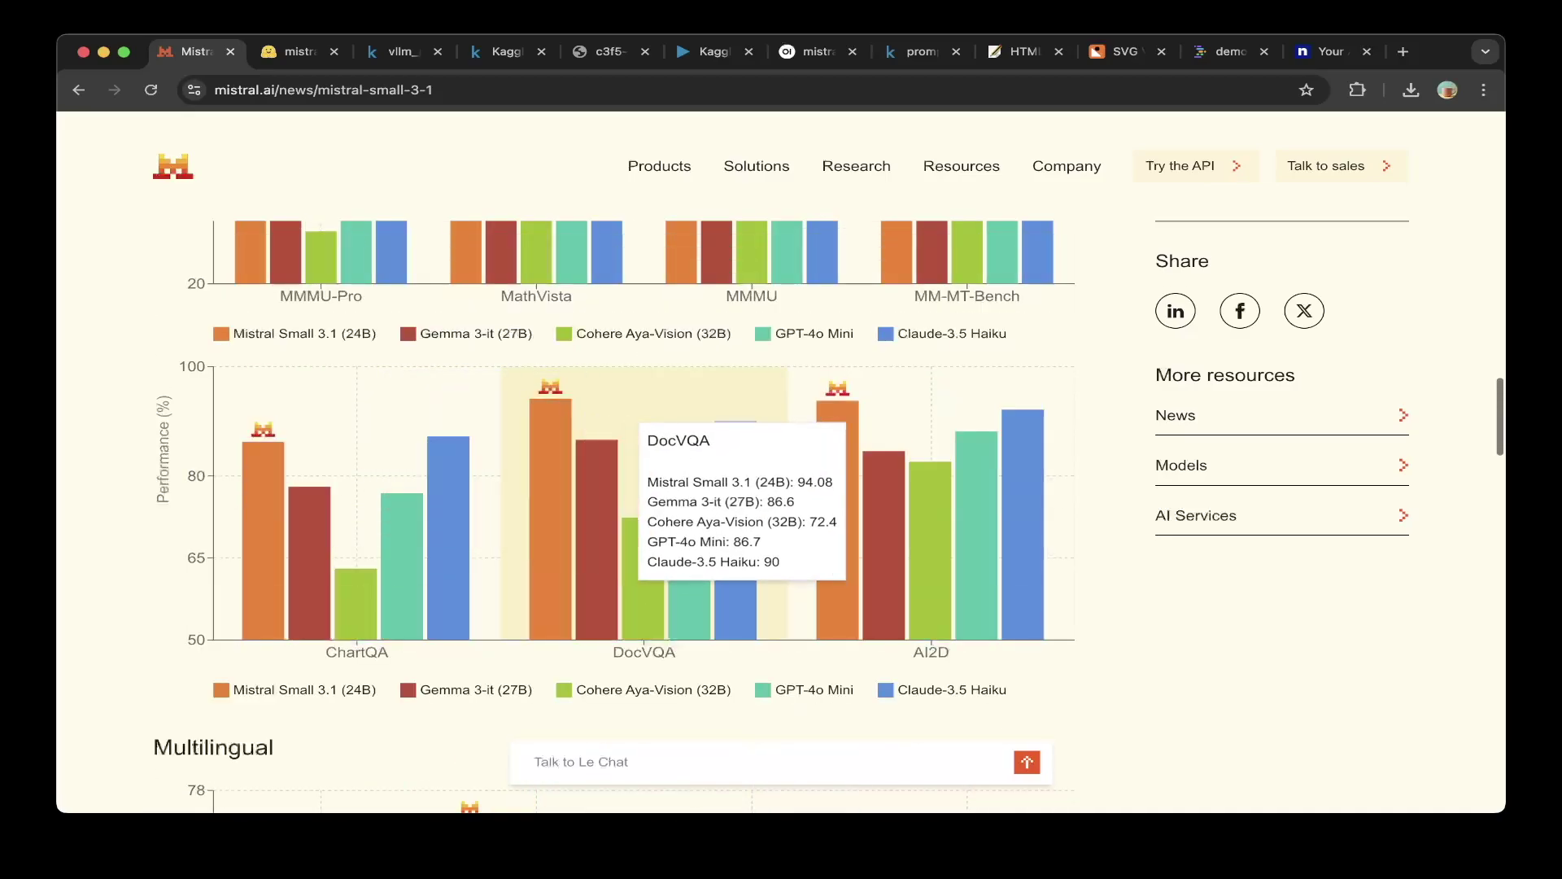
{"action": "scroll", "coordinate": [643, 488], "scroll_direction": "up", "scroll_amount": 15}
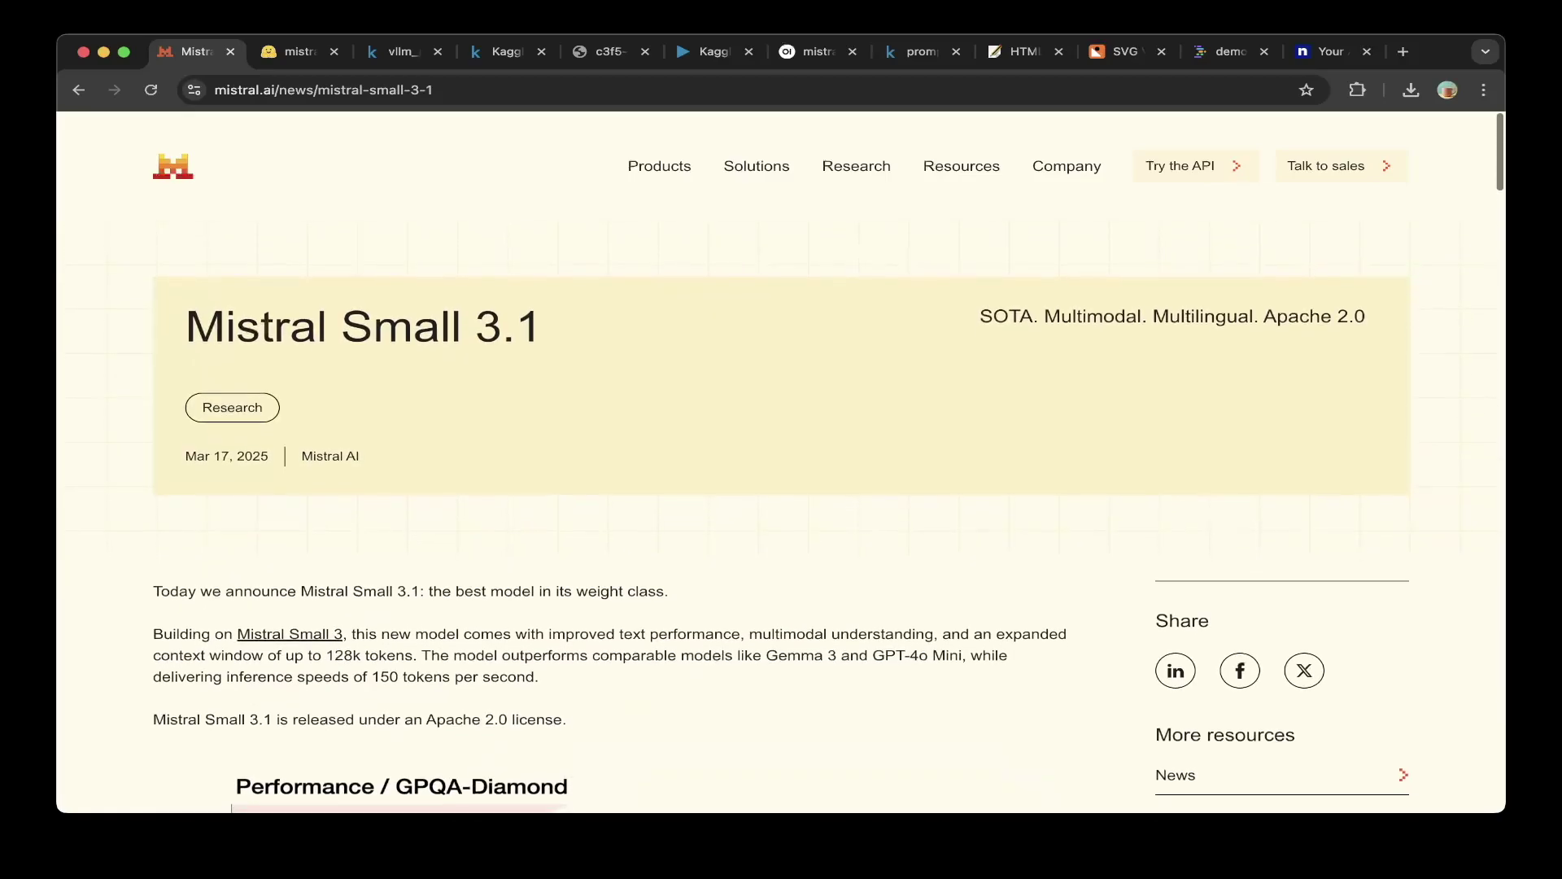